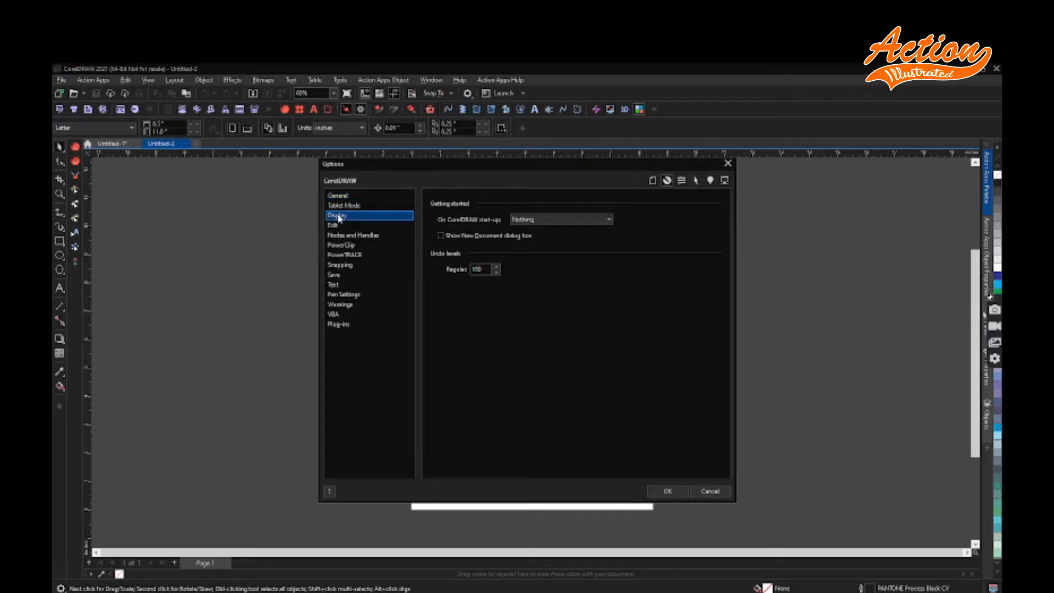
- Try a lighter interface theme in the appearance options and set the theme back to Black
click(681, 182)
click(527, 308)
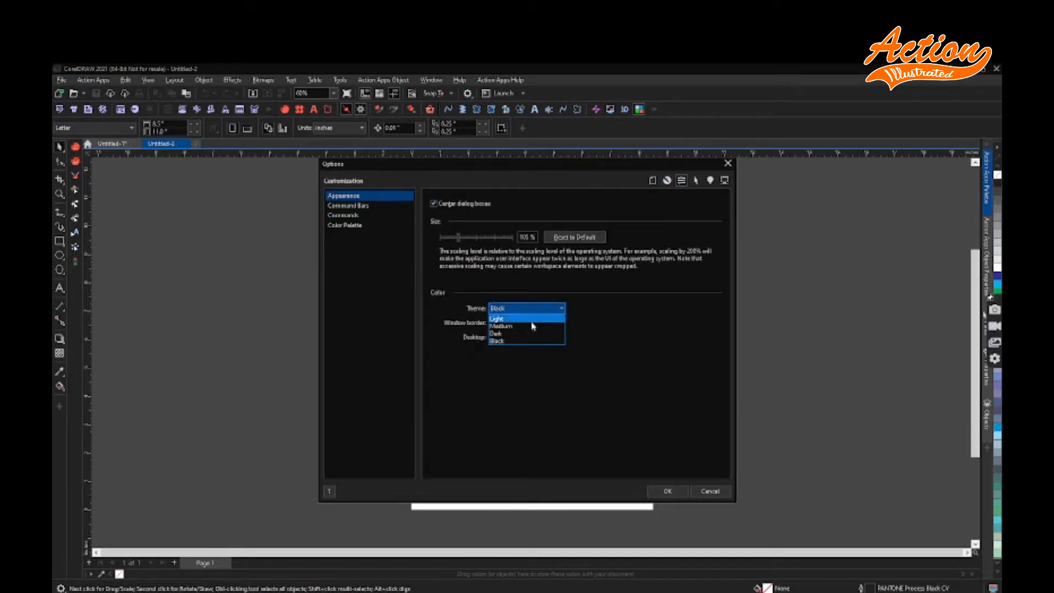
click(531, 321)
click(560, 308)
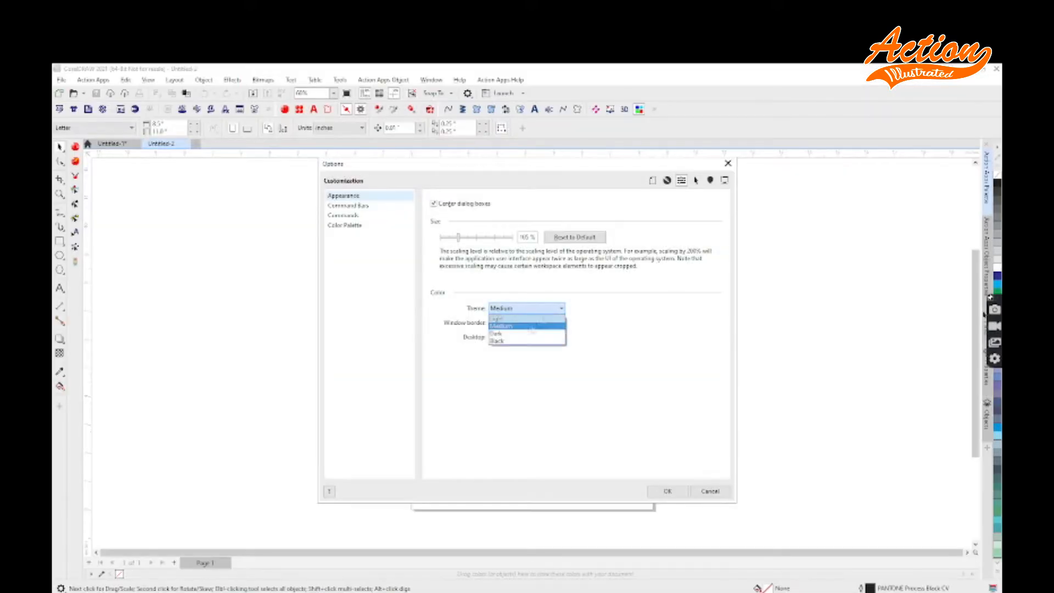
click(529, 339)
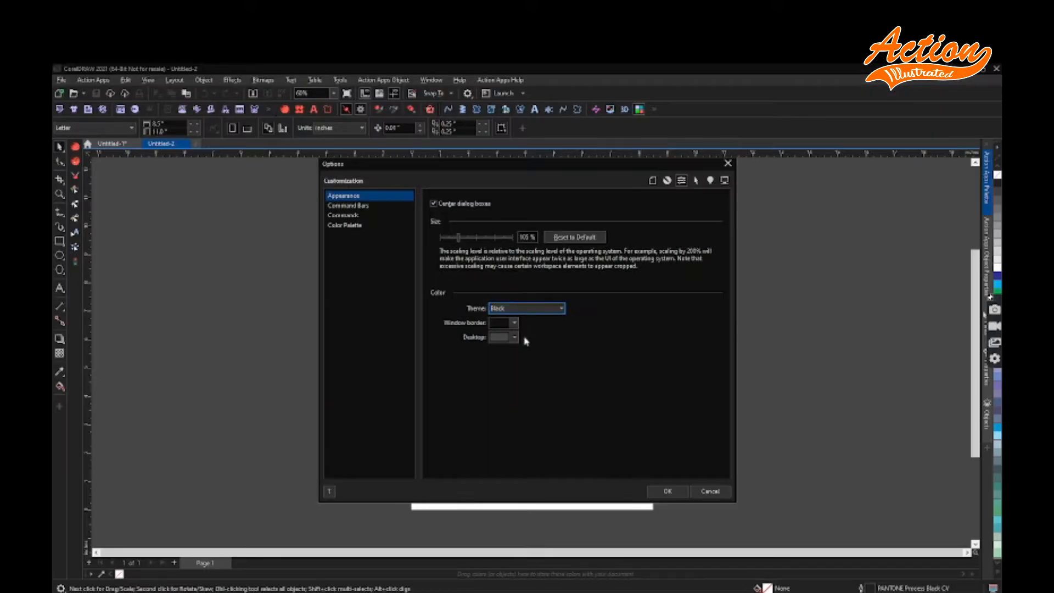
click(668, 492)
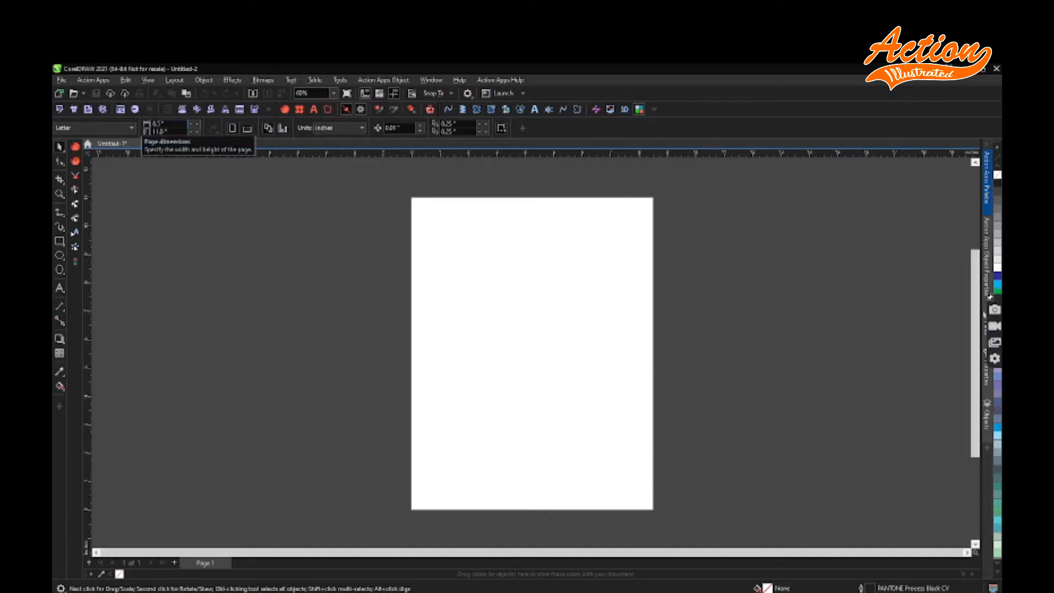
- Set the page width to 11 inches
drag(177, 124, 133, 124)
text(11)
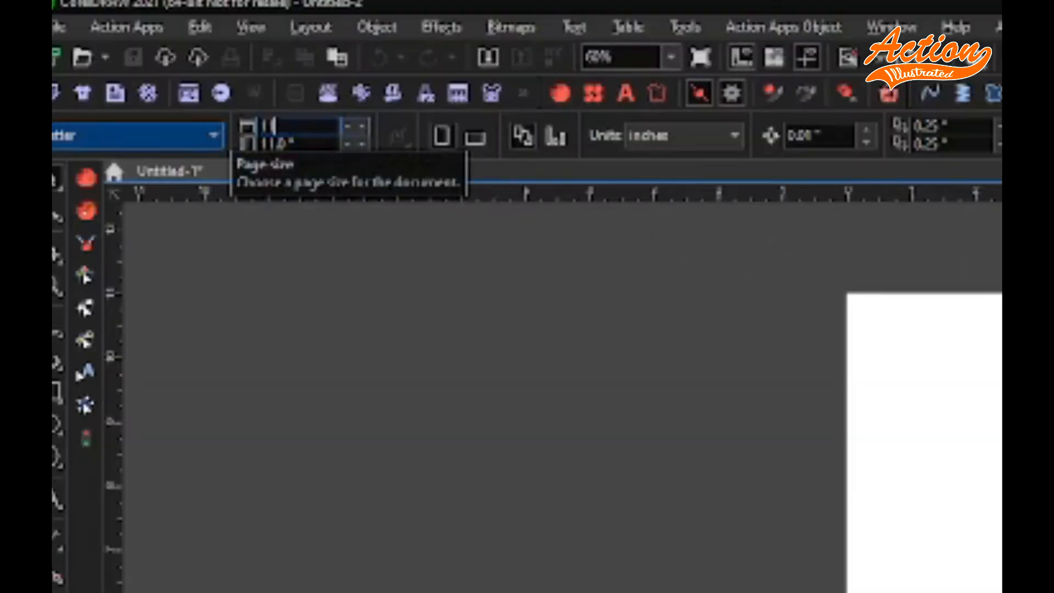
key(Return)
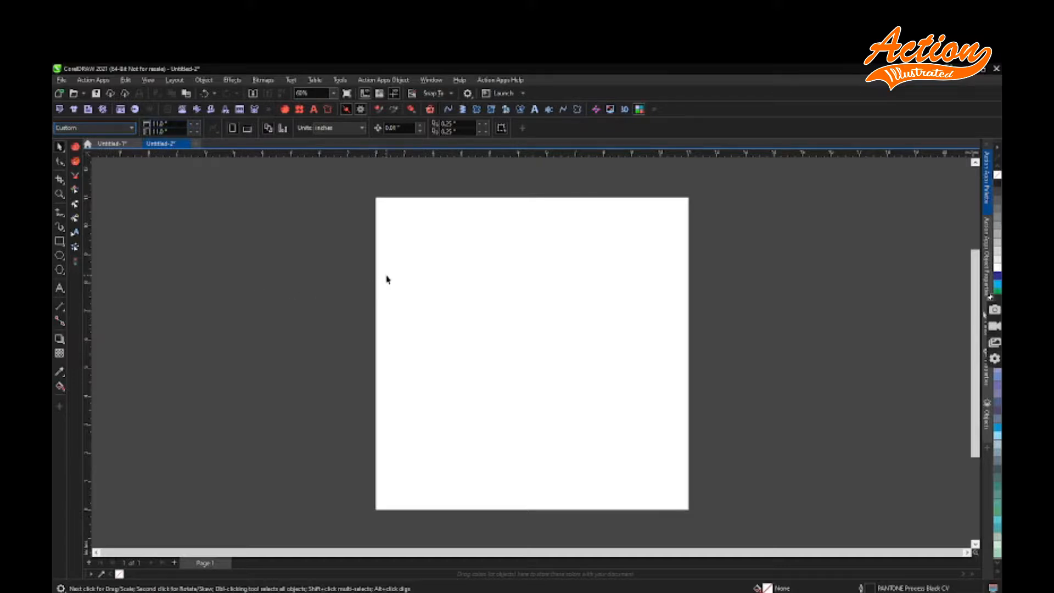
- Find the haunted house clipart in the Action Apps template browser and import it onto the page
click(120, 109)
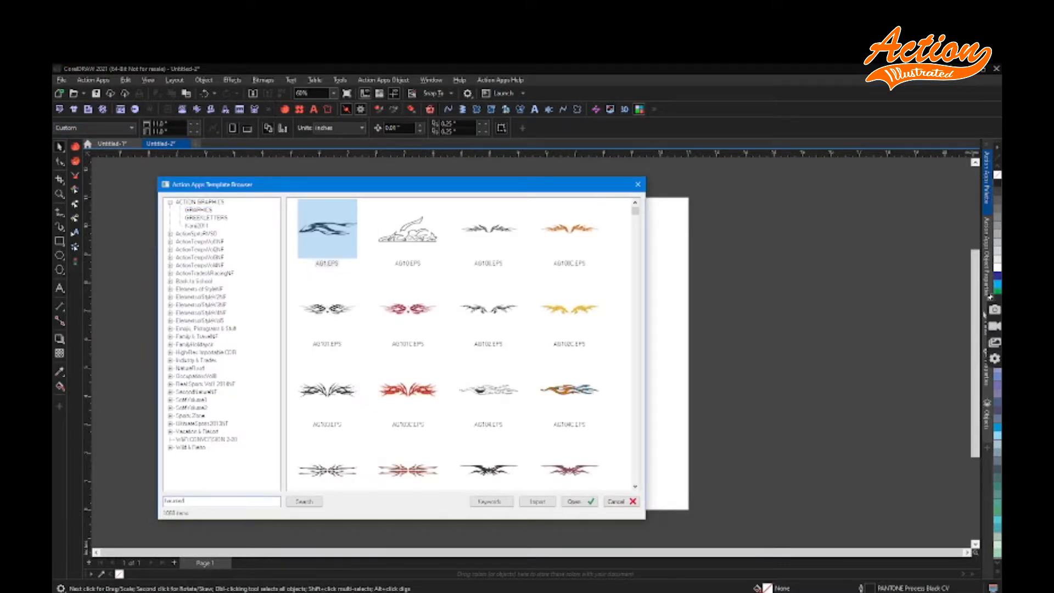
key(Return)
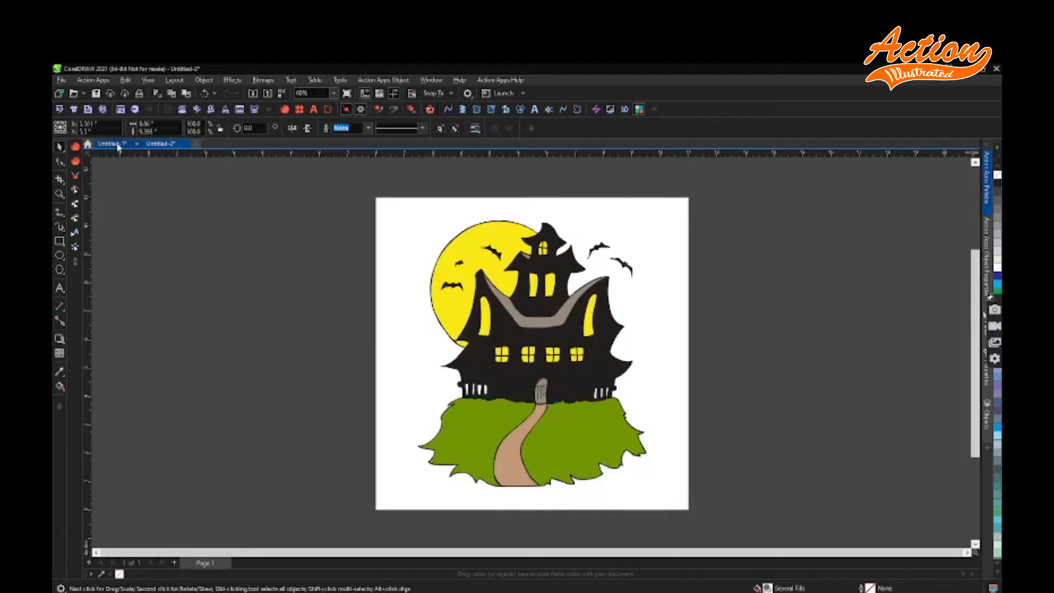
click(117, 143)
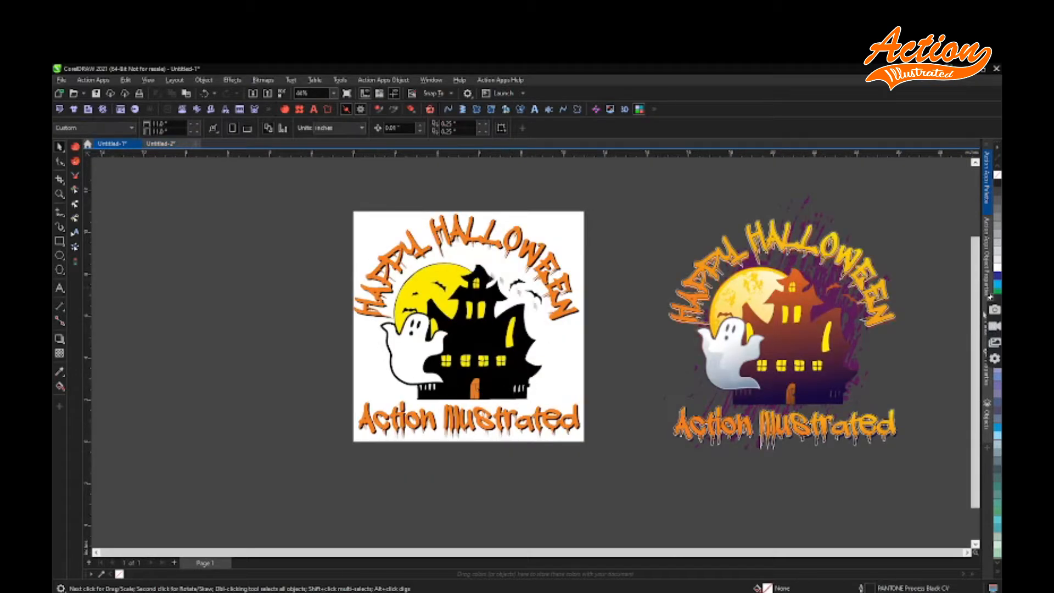
click(160, 143)
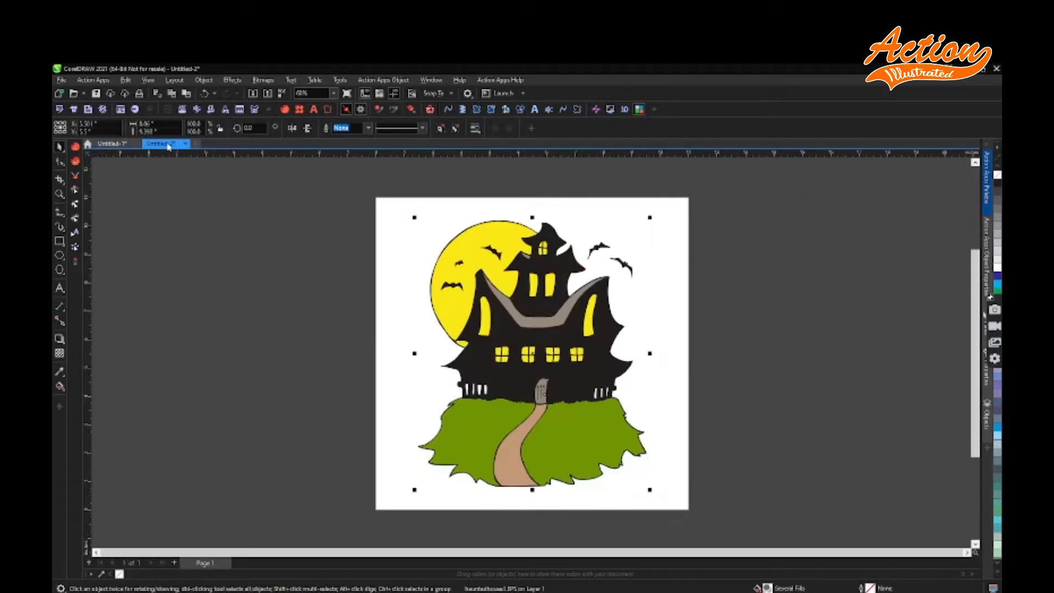
- Search the Action Apps template browser for GHOST, import the solid ghost silhouette and place it beside the page's left edge
click(120, 109)
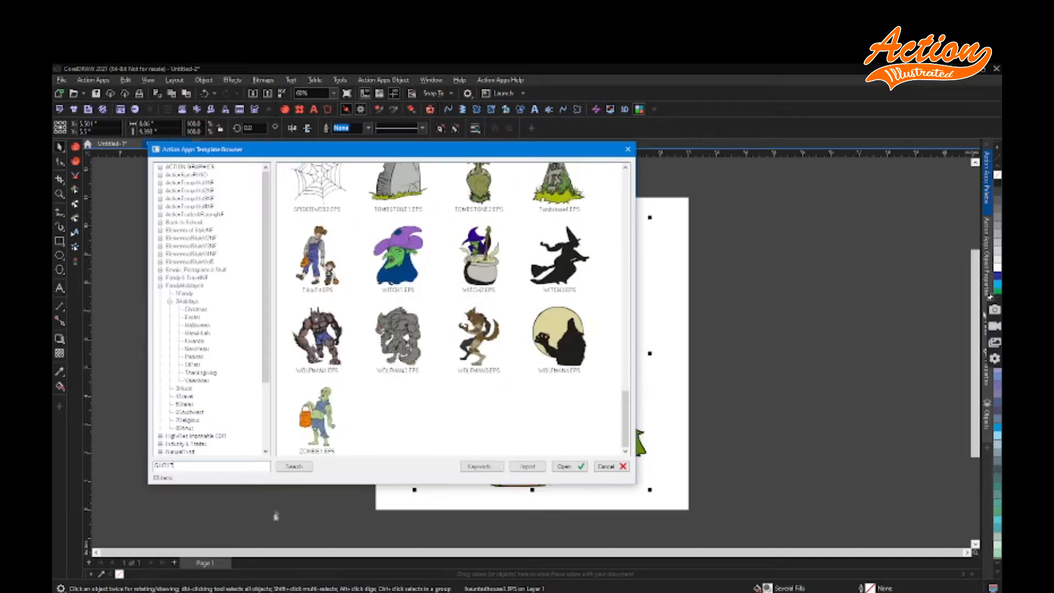
click(294, 466)
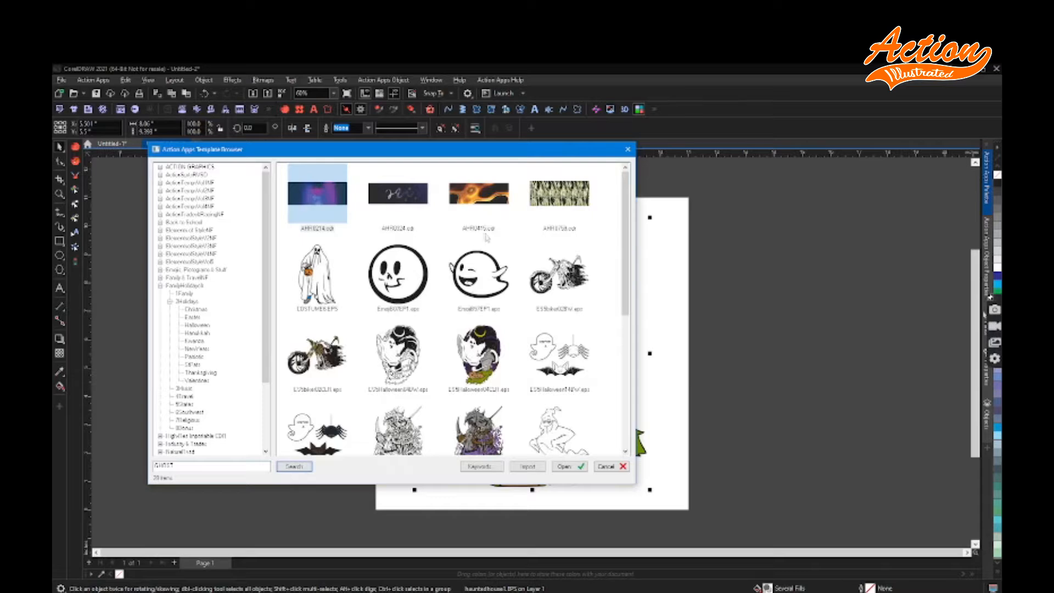
scroll(486, 237, down, 5)
click(325, 417)
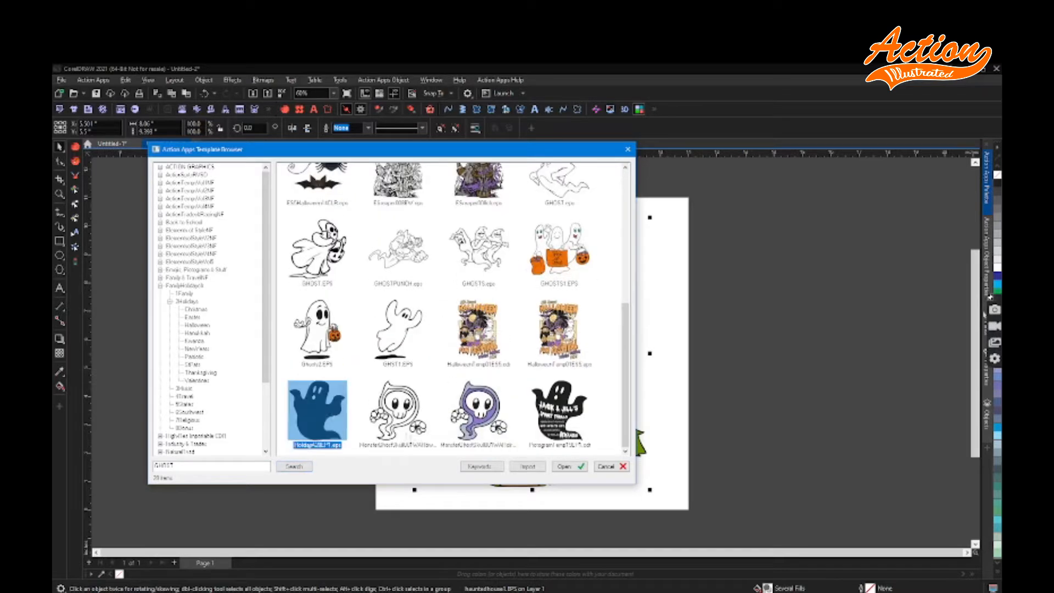
click(526, 466)
drag(515, 403, 269, 383)
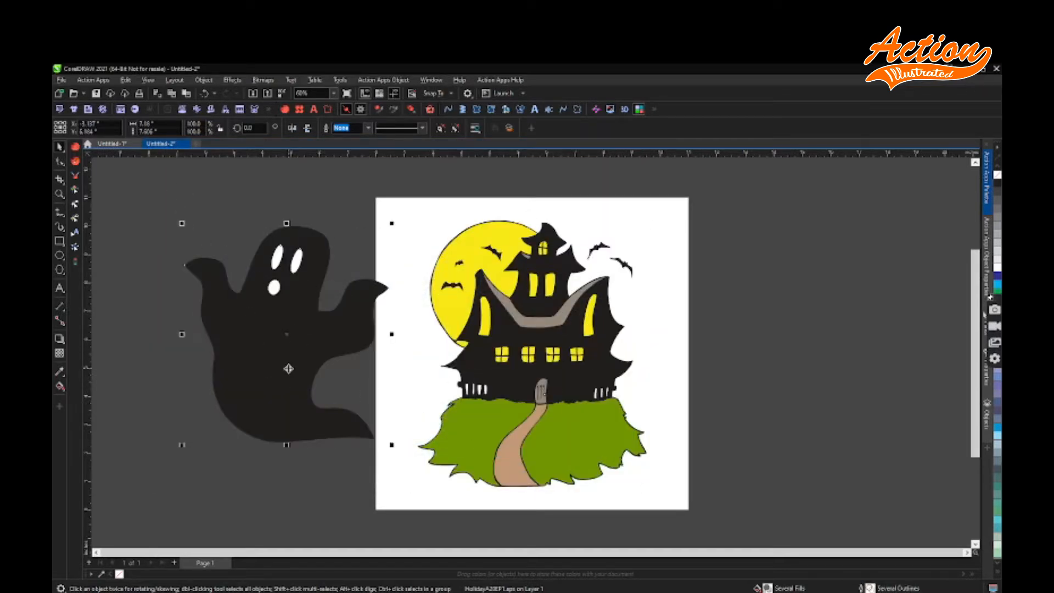
- Ungroup the ghost clipart and weld its two eyes and mouth into one object
click(112, 143)
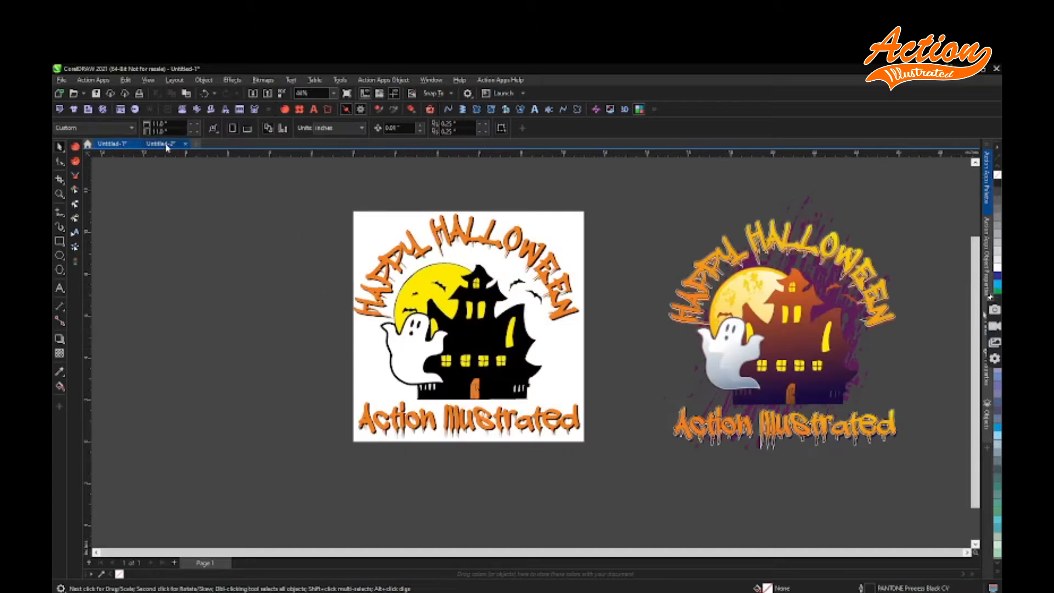
click(166, 144)
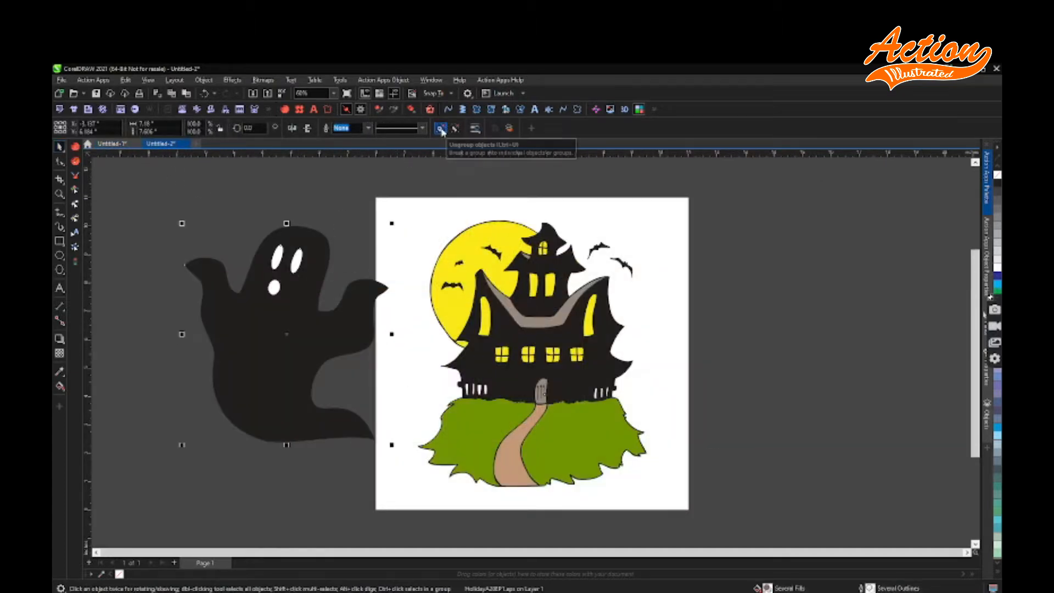
right_click(305, 308)
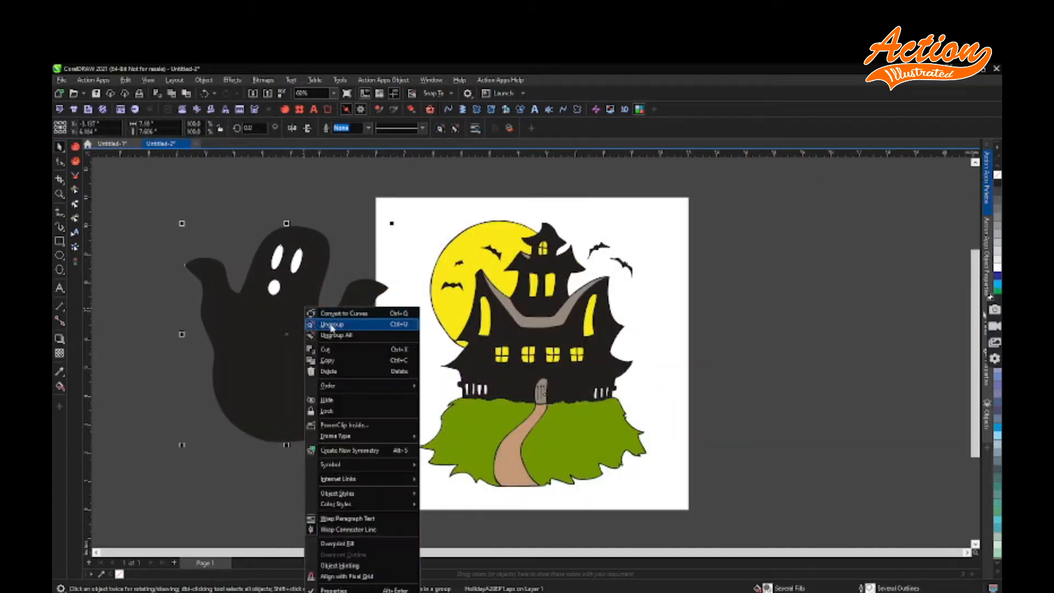
click(330, 324)
click(260, 226)
drag(250, 225, 323, 319)
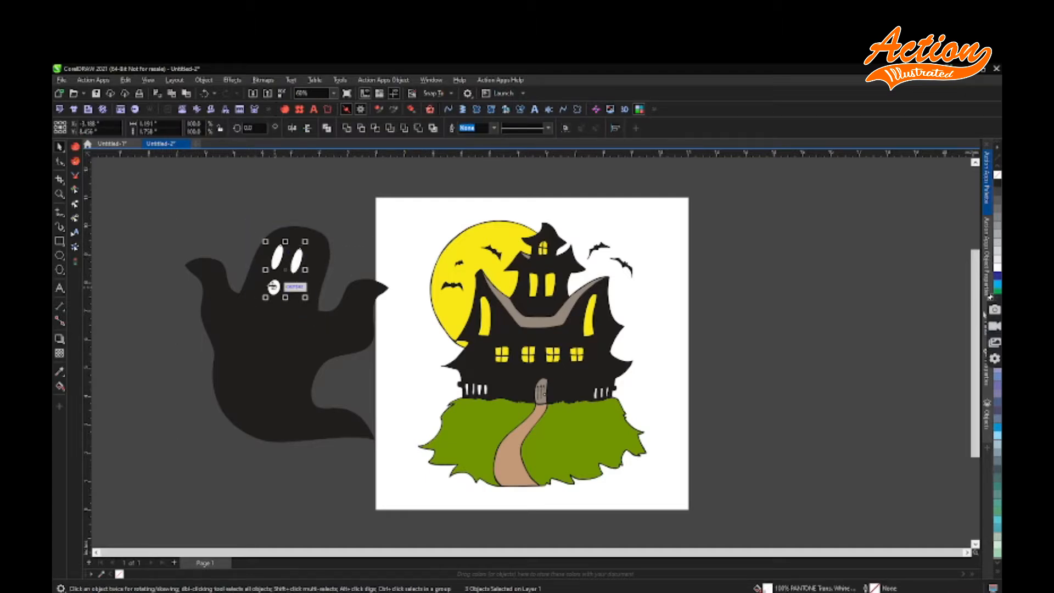
click(347, 130)
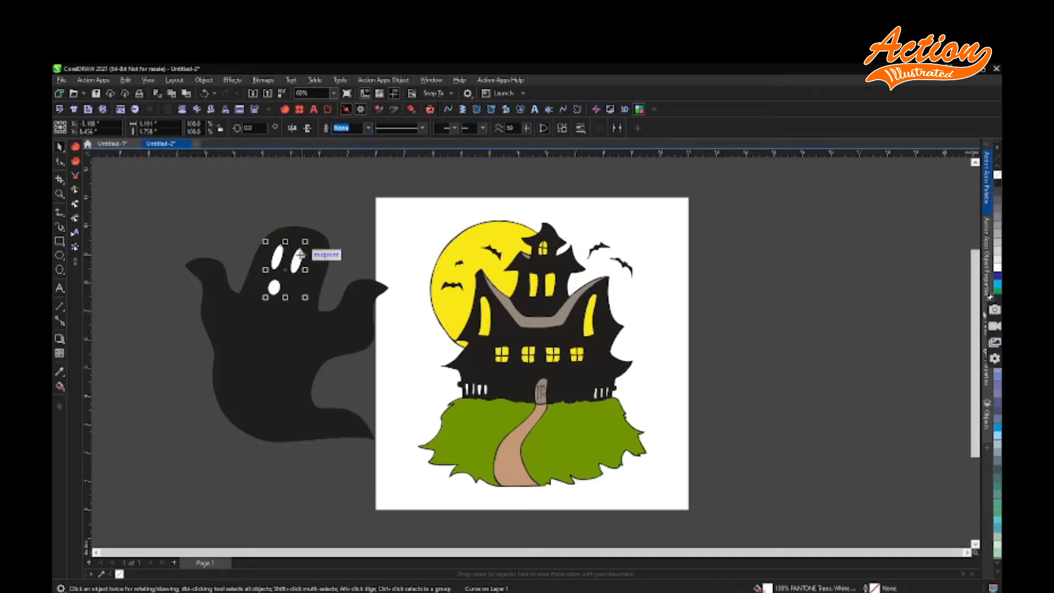
- Fill the ghost's eyes and mouth with black and its body with white
click(997, 184)
click(332, 339)
click(996, 267)
click(251, 219)
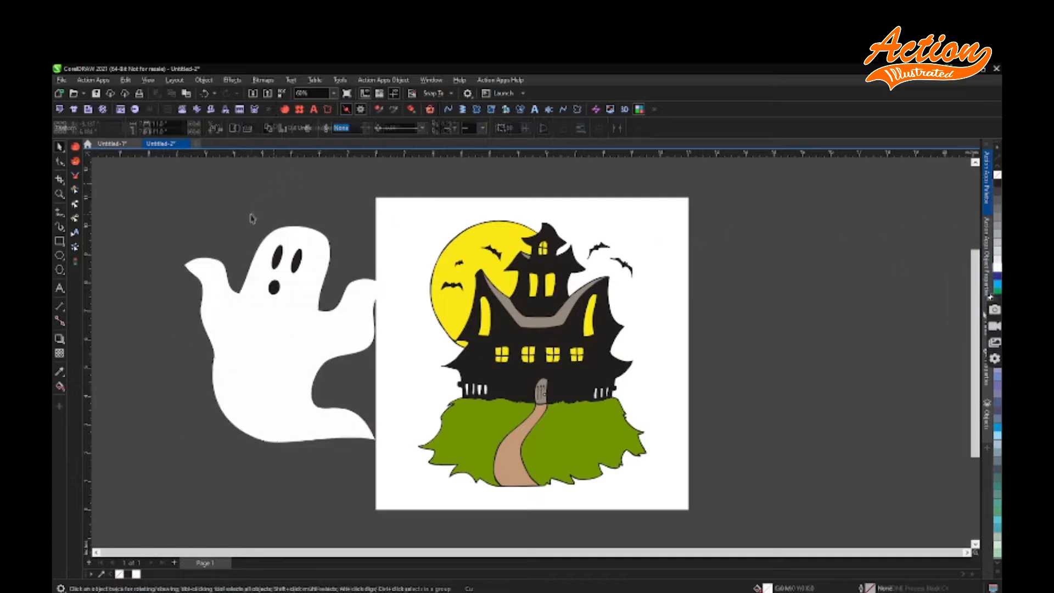
- Apply an outside contour to the ghost's body and set the contour fill colour to black
click(261, 318)
click(59, 339)
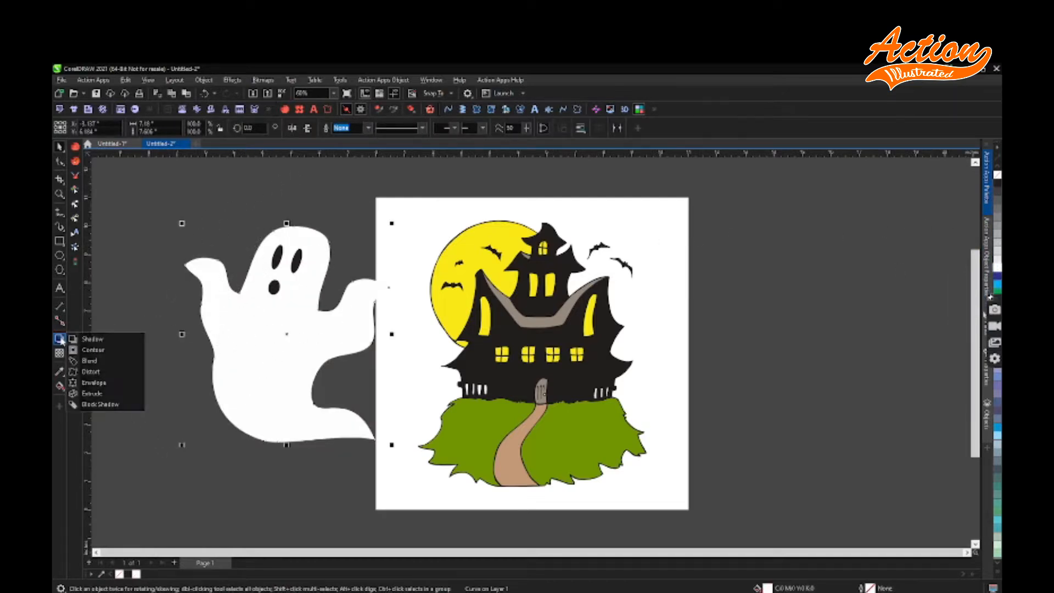
click(93, 350)
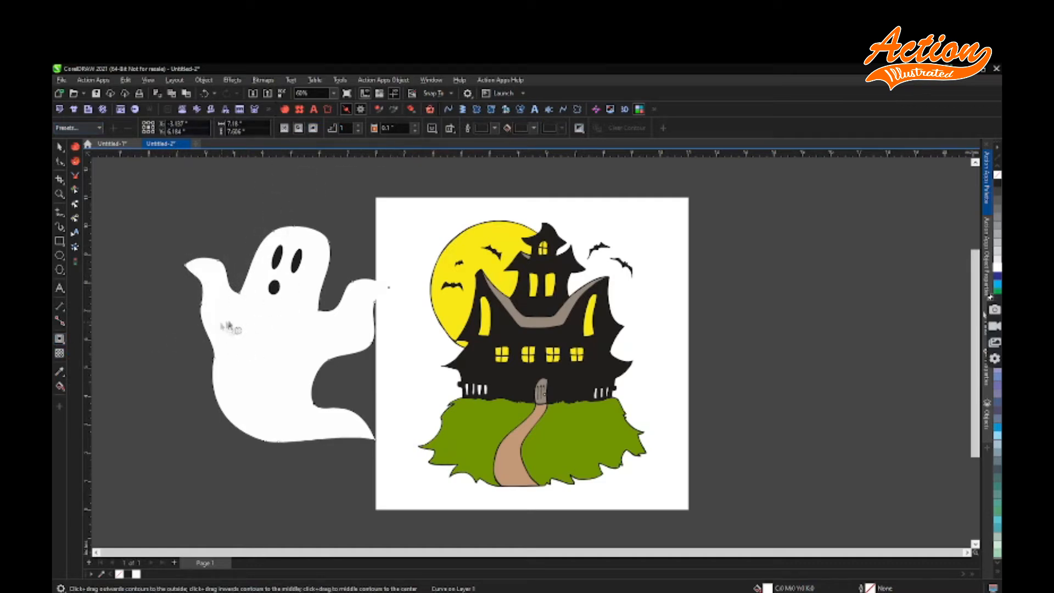
click(314, 129)
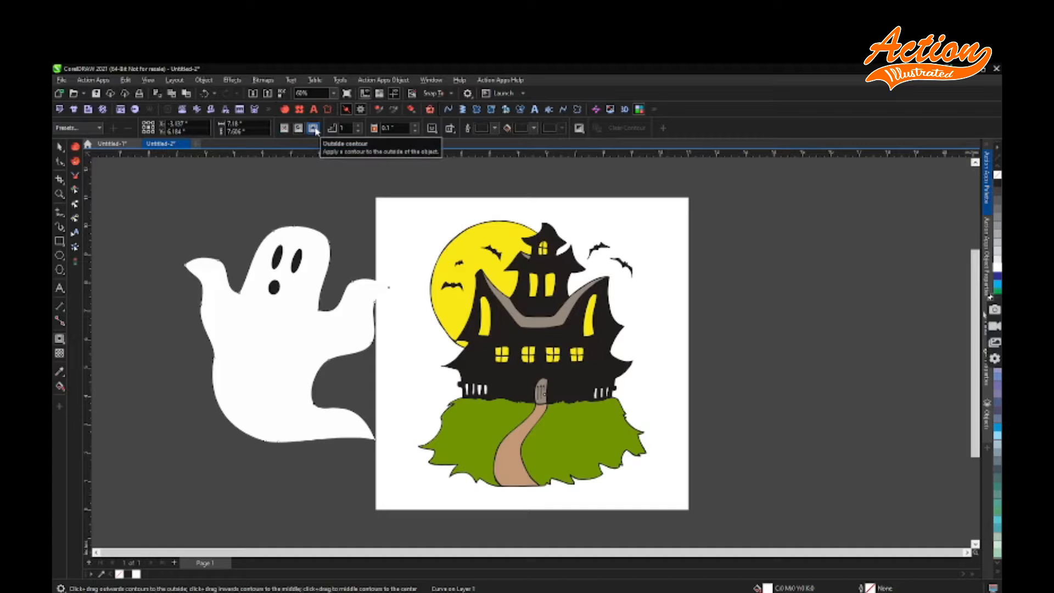
click(533, 128)
click(584, 187)
drag(571, 254, 586, 254)
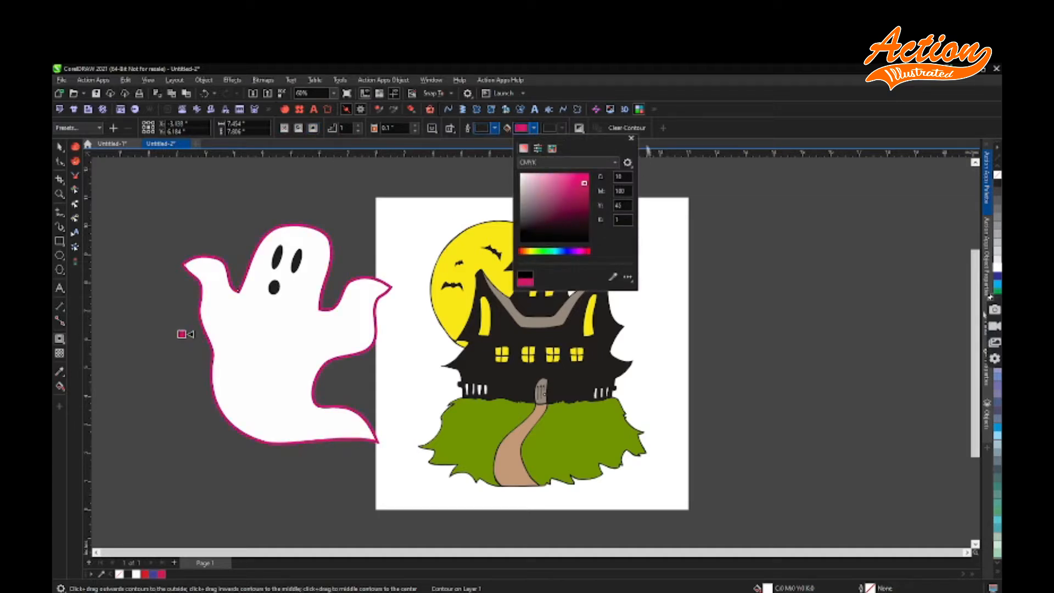
click(585, 239)
click(630, 137)
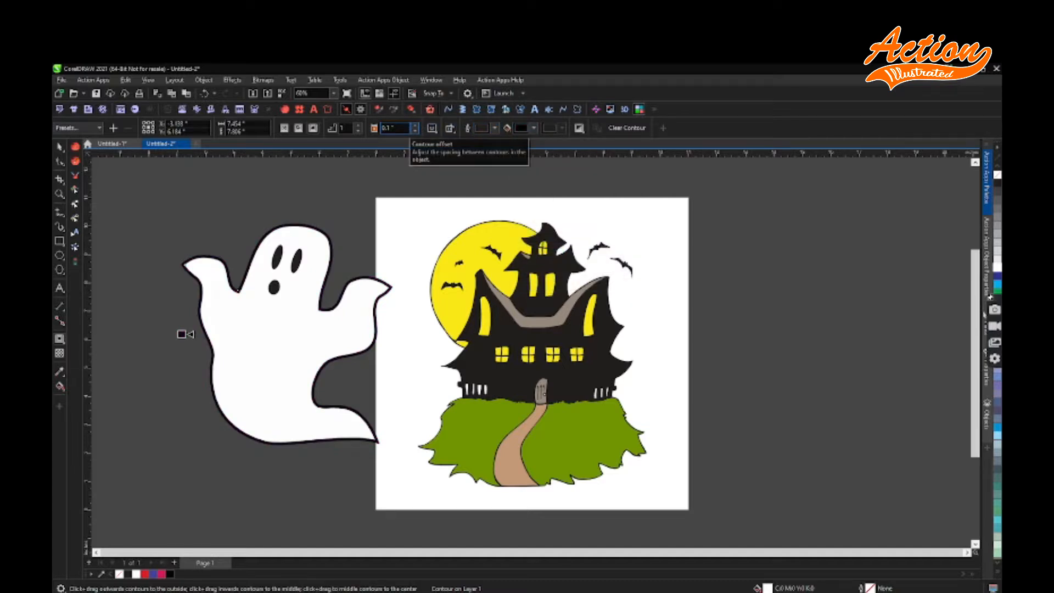
- Set the ghost's contour offset to 0.22 inches with round corners
click(416, 127)
click(416, 127)
click(416, 127)
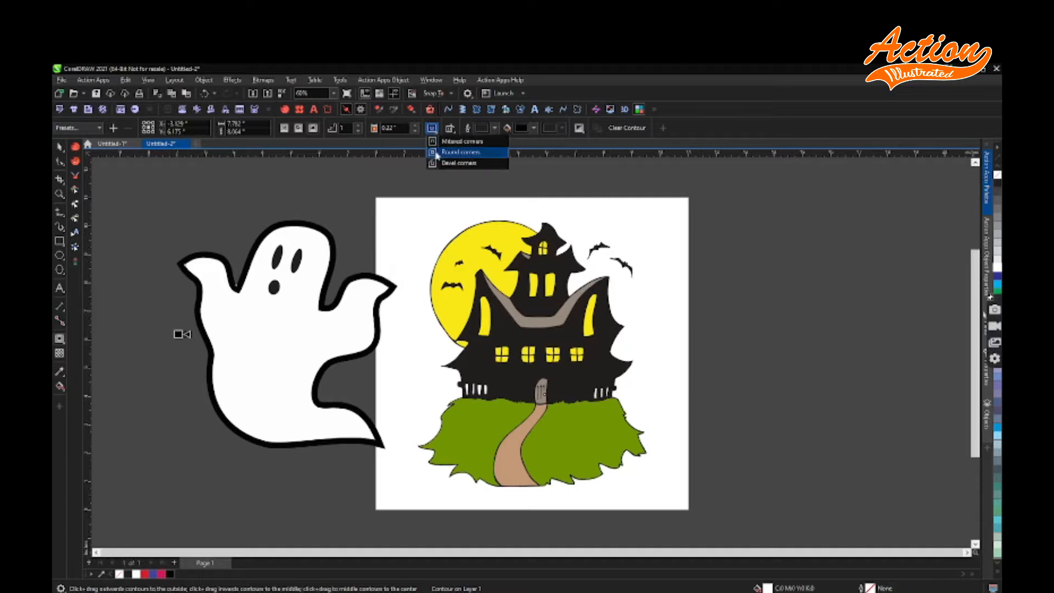
click(61, 147)
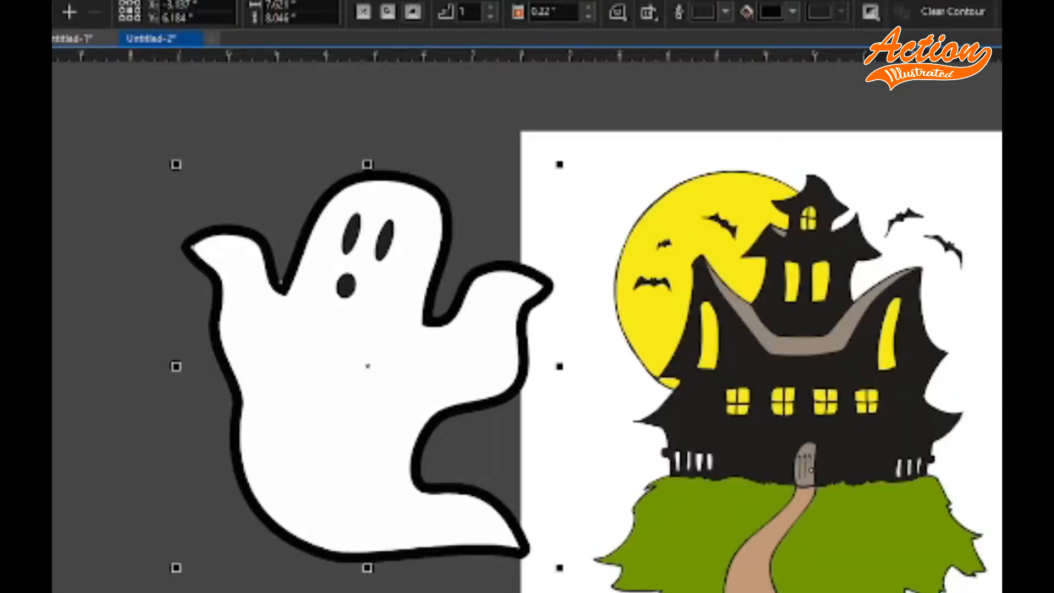
- Try breaking the contour apart from the ghost's body, and undo the separation
click(204, 80)
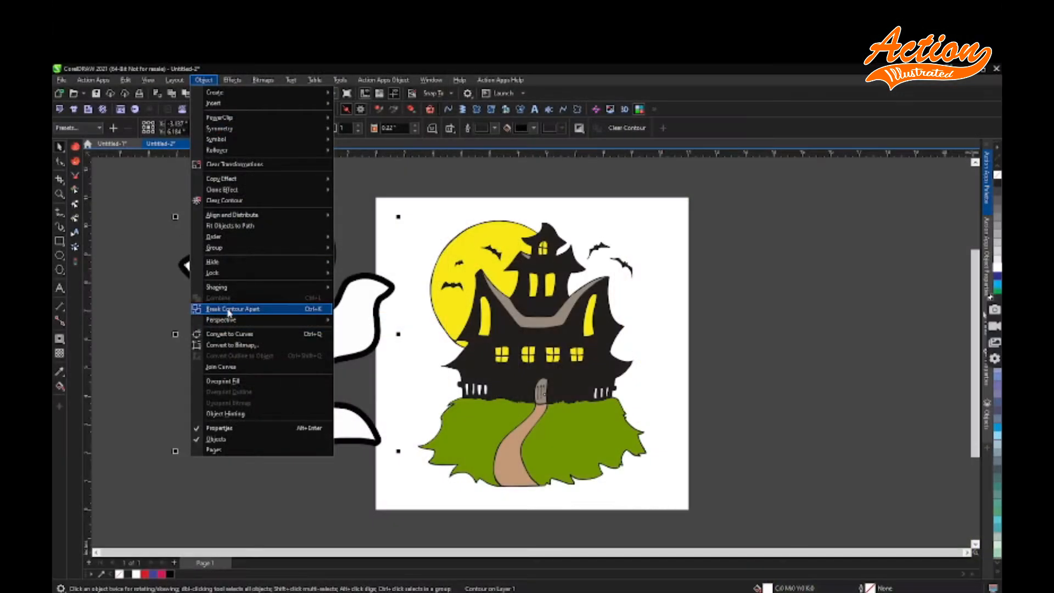
click(229, 309)
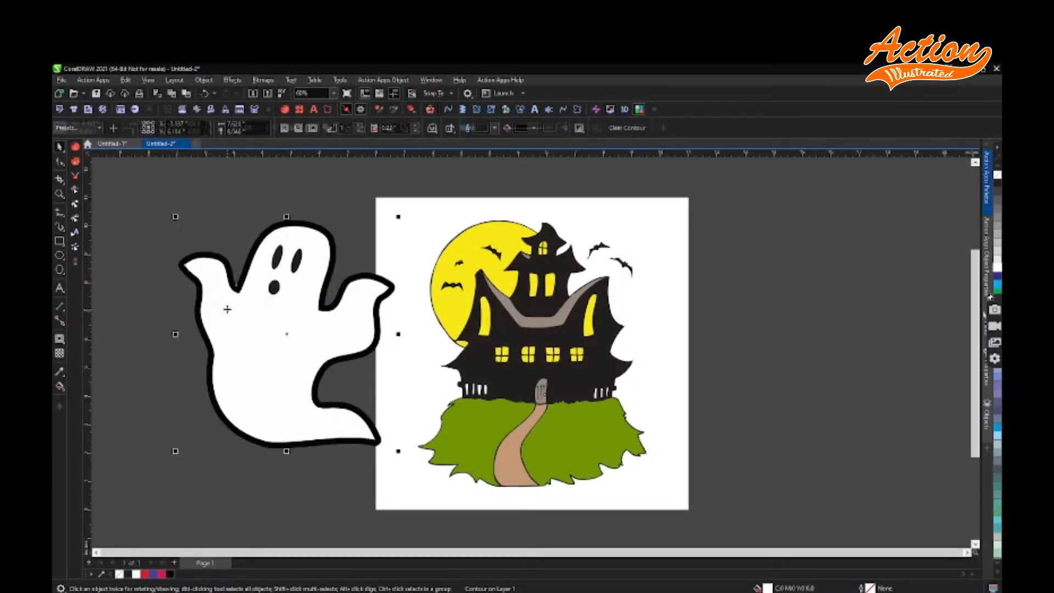
drag(212, 255, 197, 223)
key(ctrl+z)
key(ctrl+z)
click(204, 80)
click(233, 309)
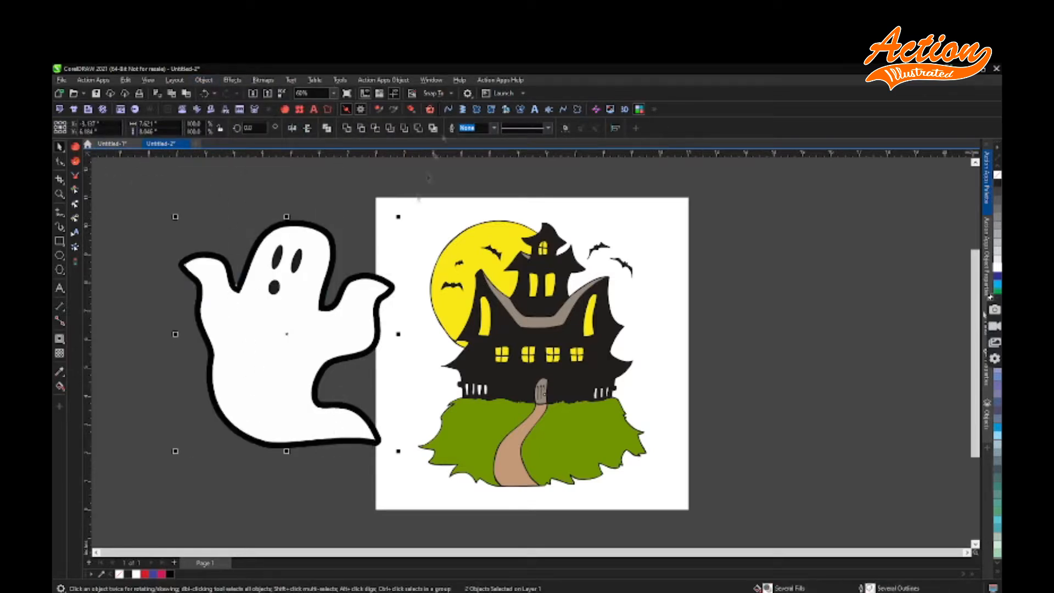
drag(139, 182, 258, 246)
key(ctrl+z)
- Select the ghost's face, body and contour together and group them
drag(142, 190, 405, 468)
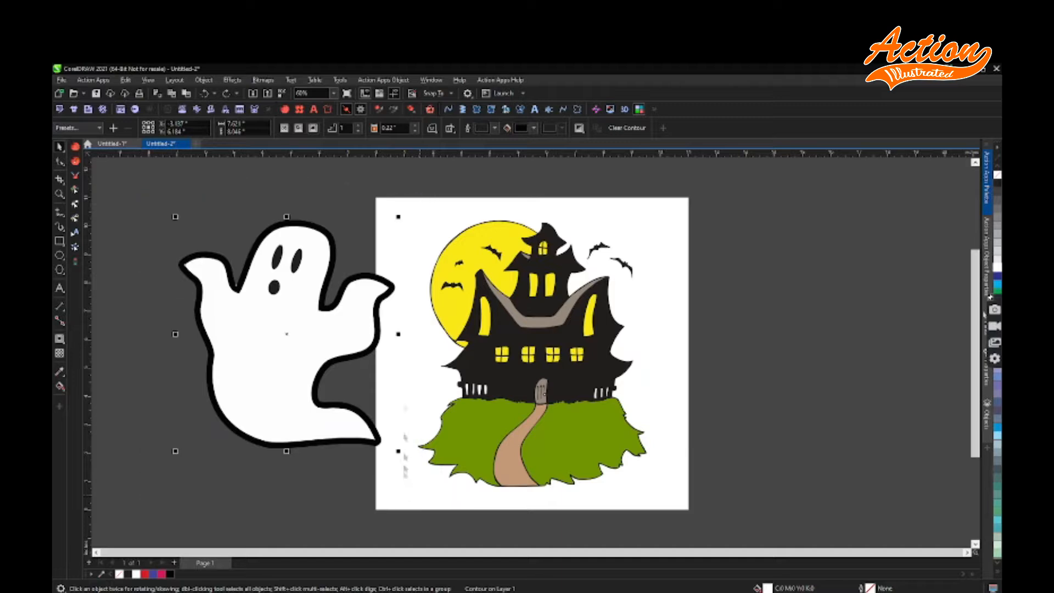
click(392, 128)
click(118, 145)
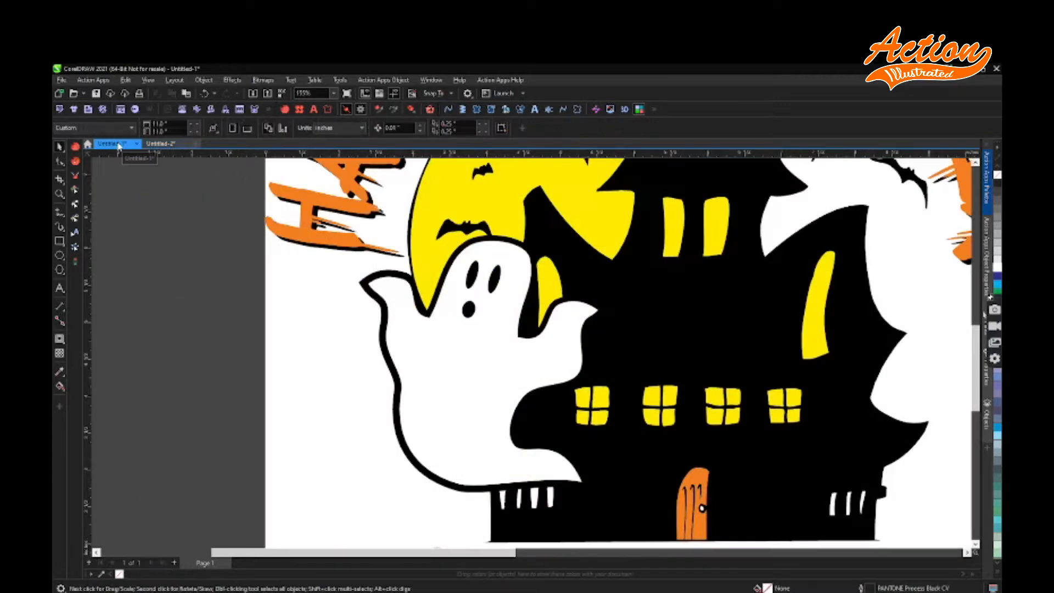
click(160, 144)
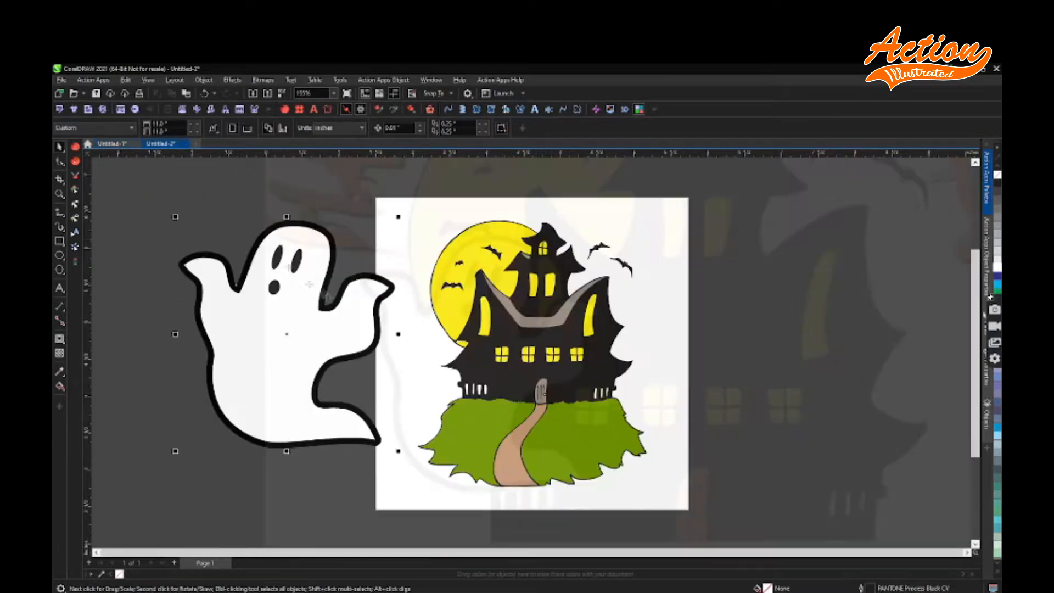
- Scale the ghost down to about 3.51 inches wide and place it over the left side of the haunted house
drag(398, 217, 334, 284)
drag(301, 343, 484, 328)
drag(516, 268, 494, 291)
drag(472, 337, 480, 329)
click(110, 144)
click(163, 144)
drag(505, 281, 498, 288)
drag(470, 343, 475, 340)
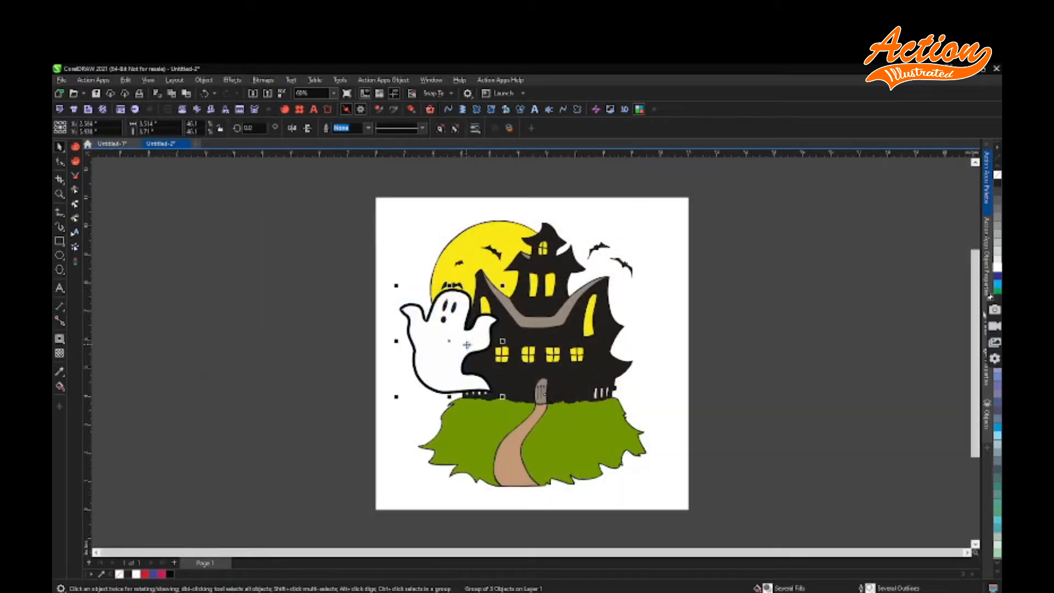
click(349, 389)
scroll(369, 305, down, 1)
scroll(509, 332, up, 1)
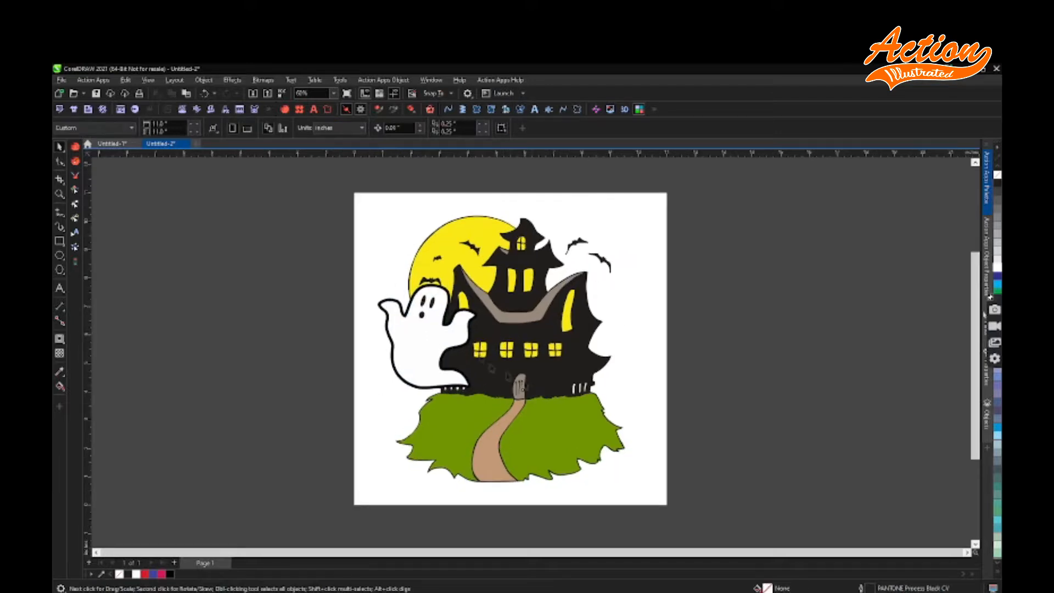
- Slice the haunted house artwork horizontally along the top of the grass with the Knife tool and remove the hill below
click(556, 419)
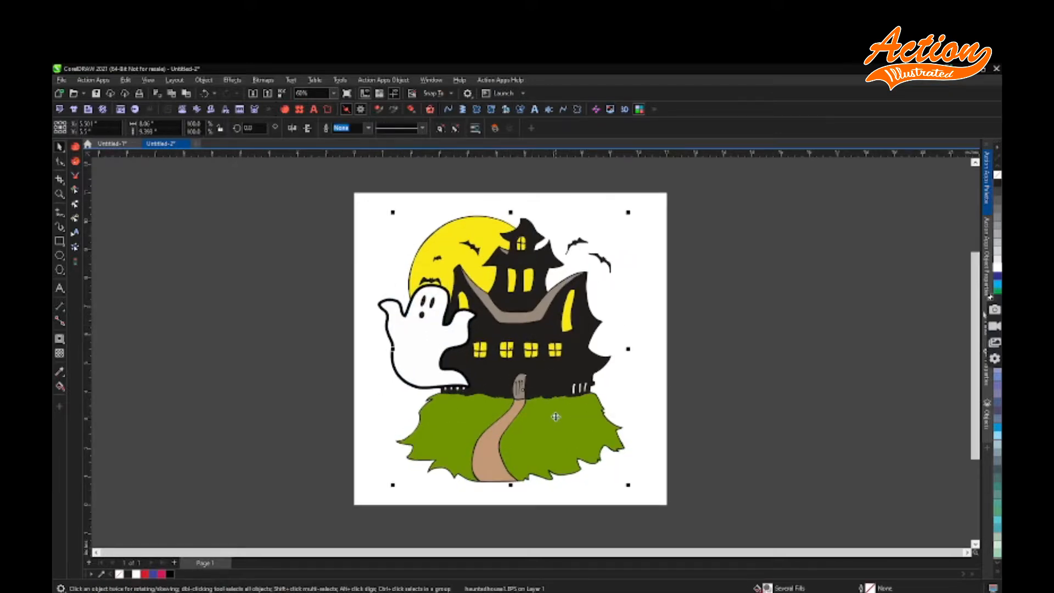
right_click(576, 307)
click(611, 327)
click(542, 422)
click(602, 408)
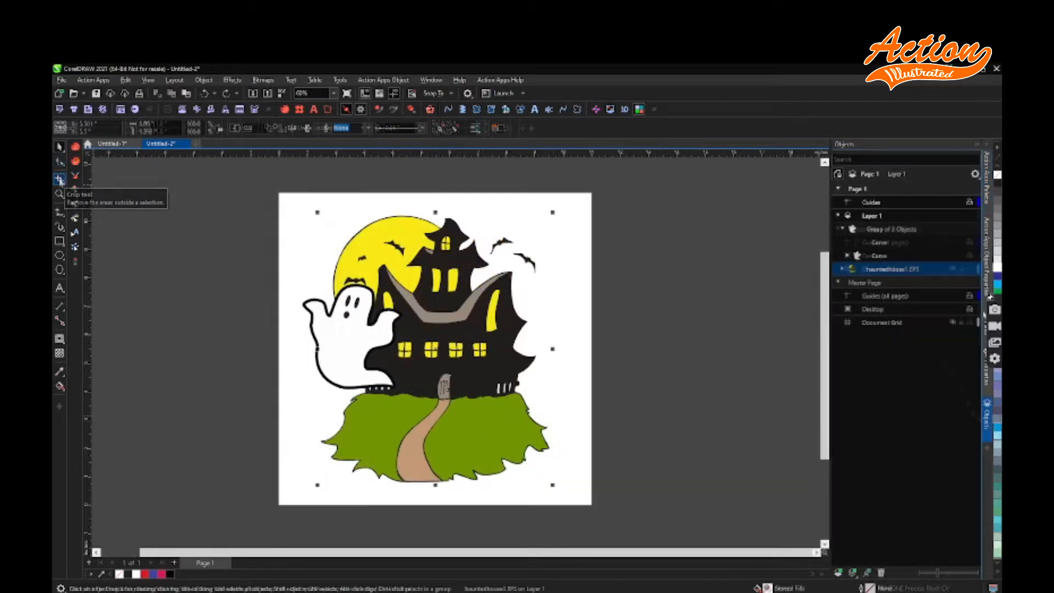
click(60, 179)
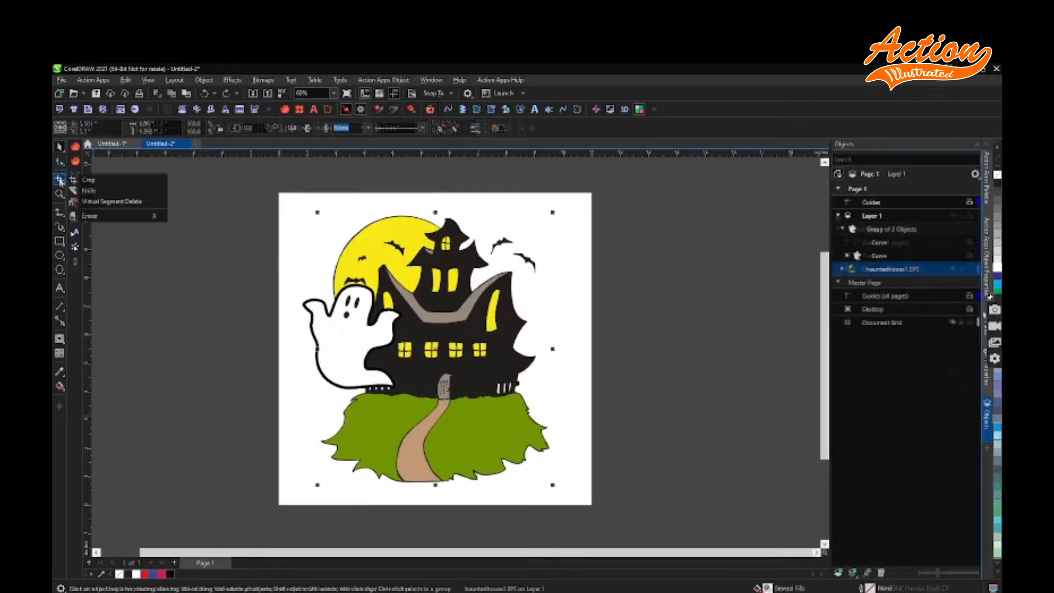
click(90, 191)
scroll(369, 400, up, 2)
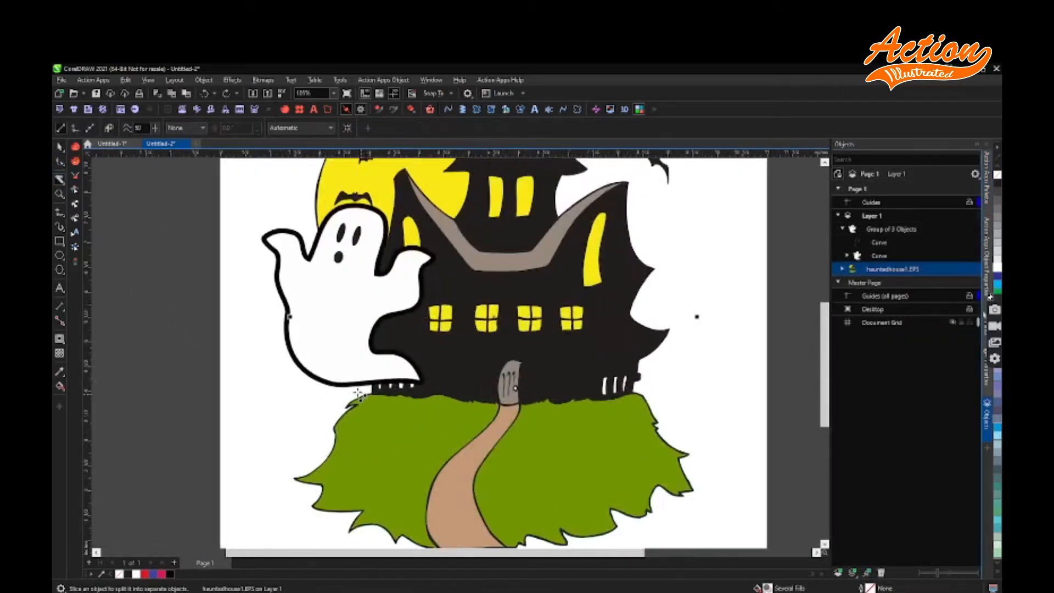
drag(350, 396, 755, 396)
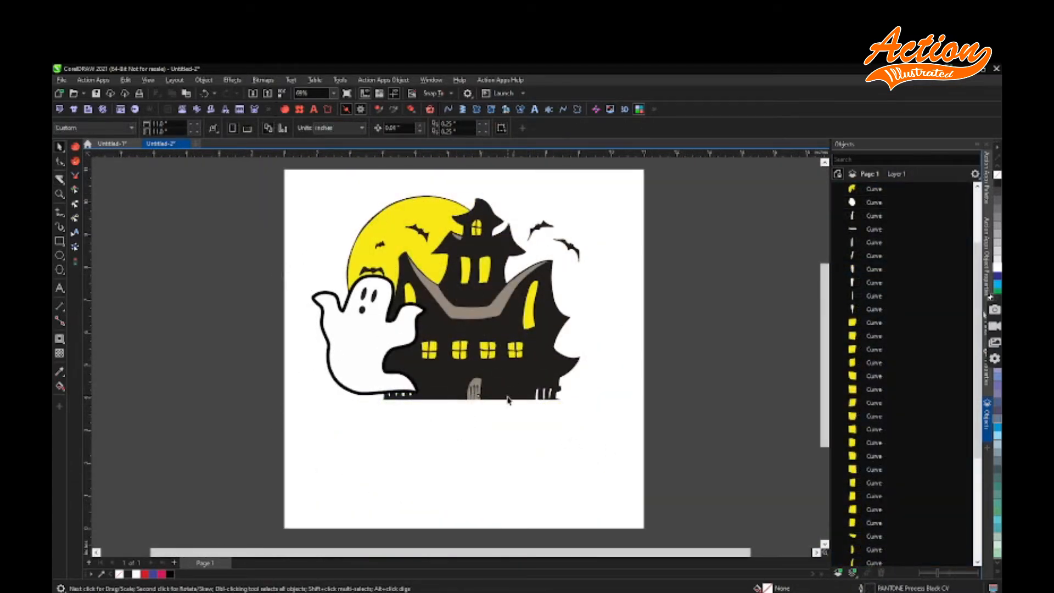
- Compare with the reference design and save the drawing to the Desktop as TEST VID.cdr
click(113, 144)
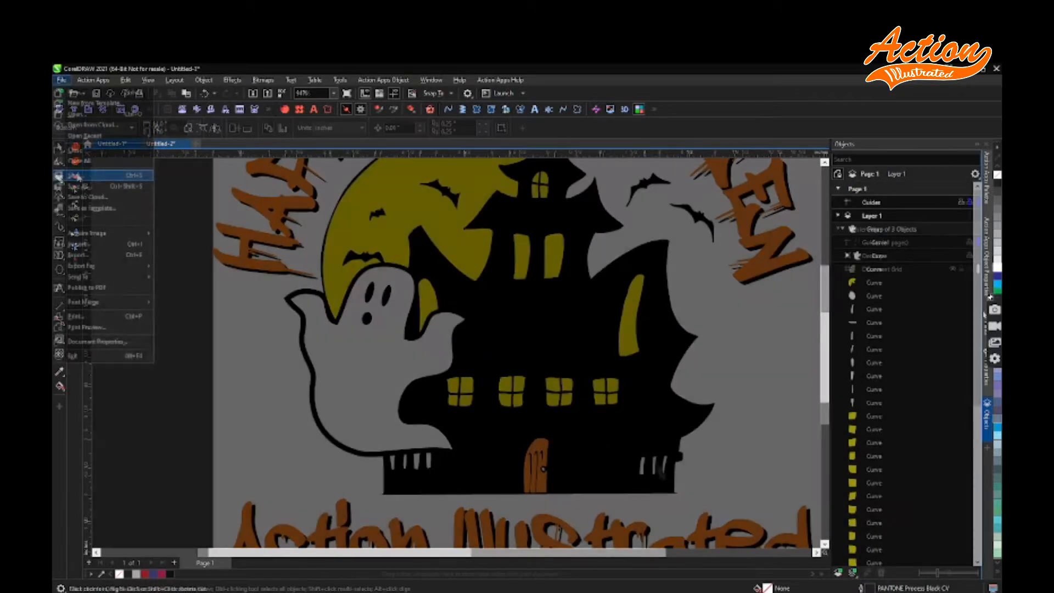
click(192, 217)
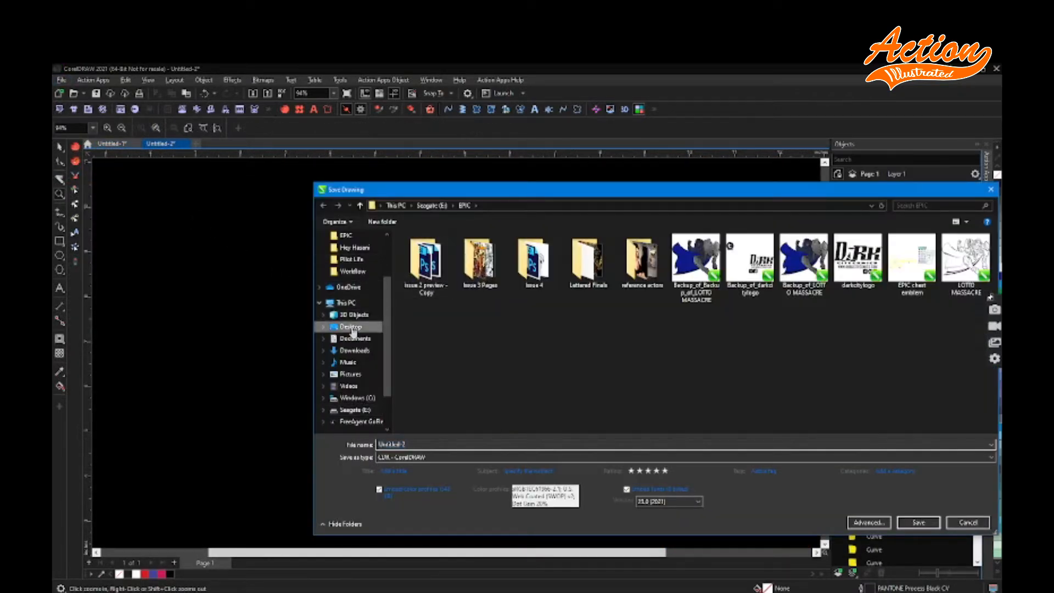
click(351, 327)
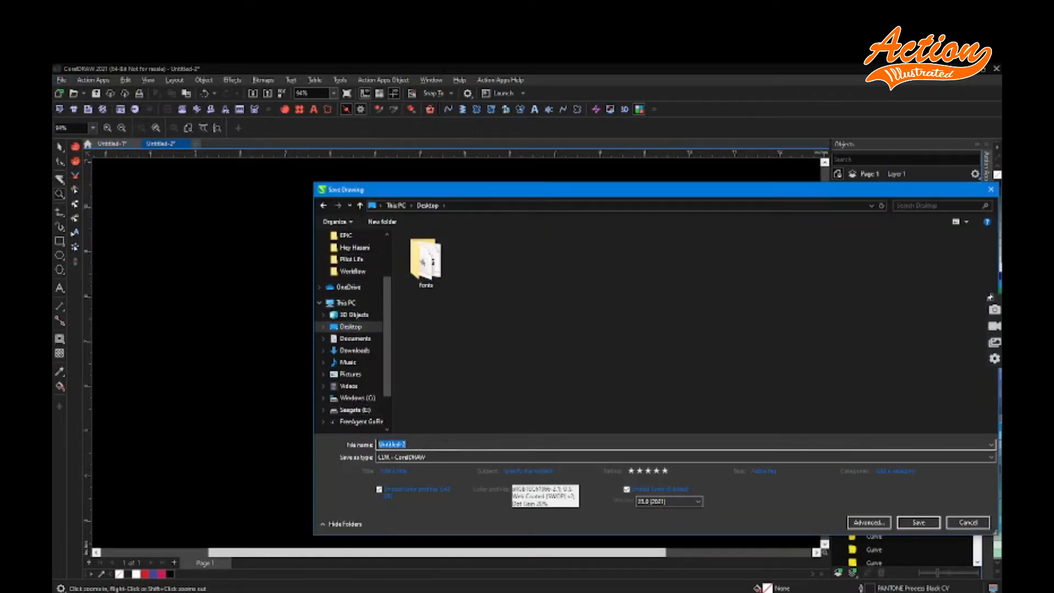
key(Return)
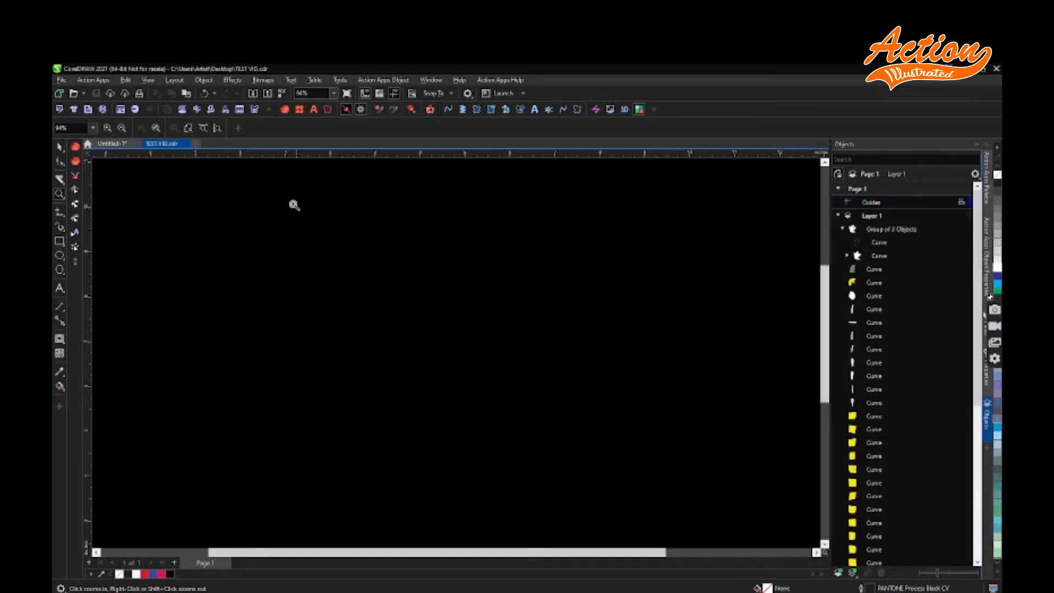
click(112, 144)
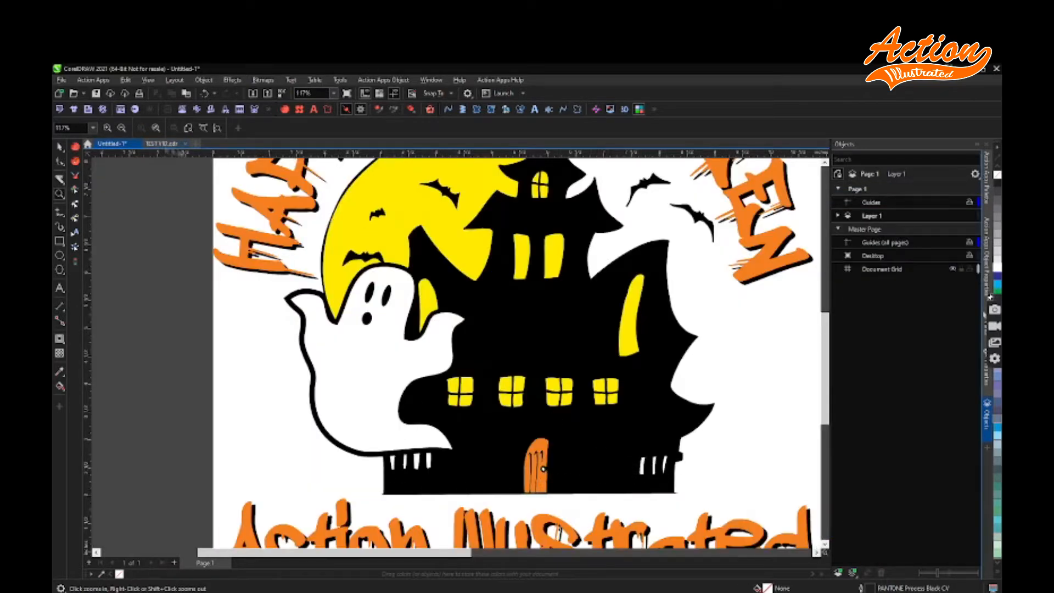
click(161, 144)
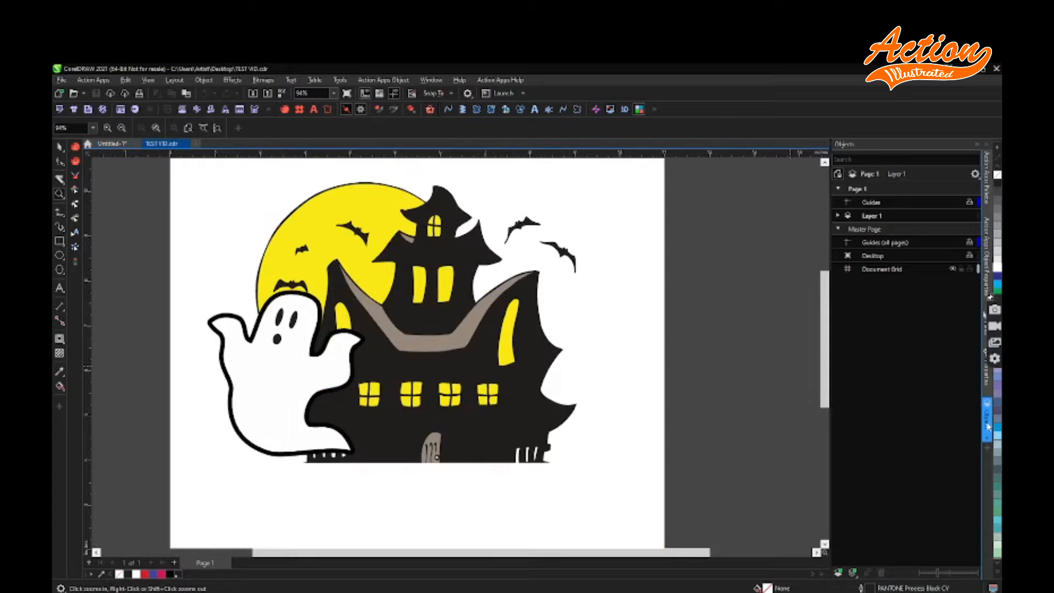
- Delete the thin white strip at the foot of the fence on the house's right side
click(854, 282)
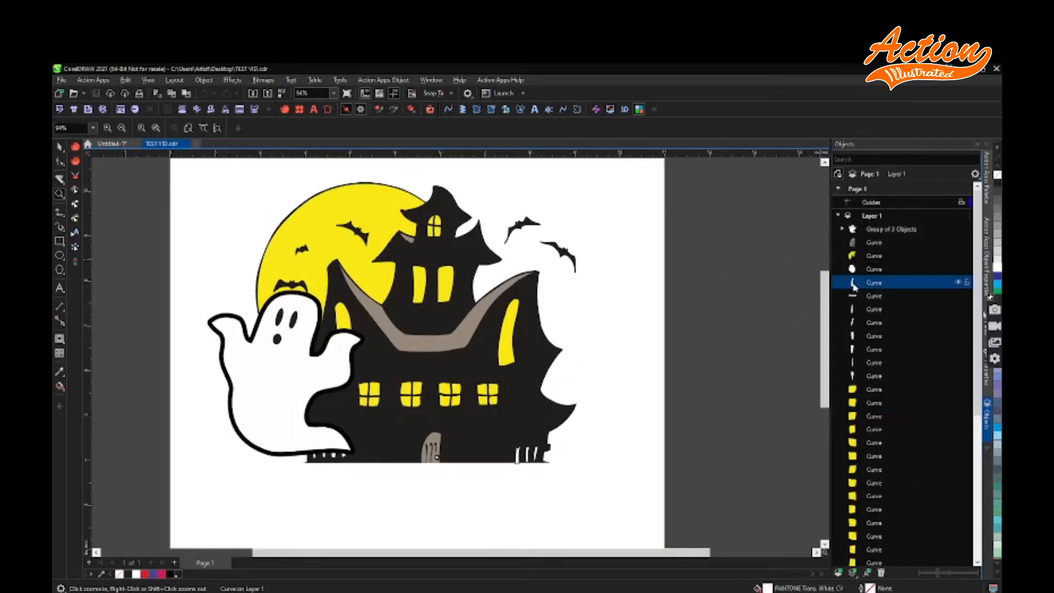
click(854, 296)
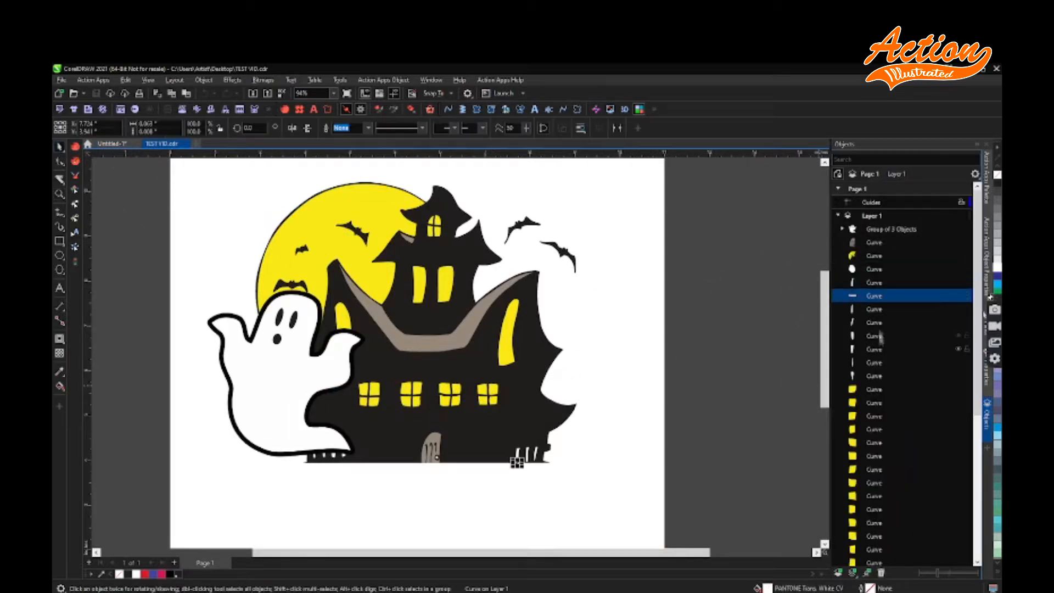
key(Delete)
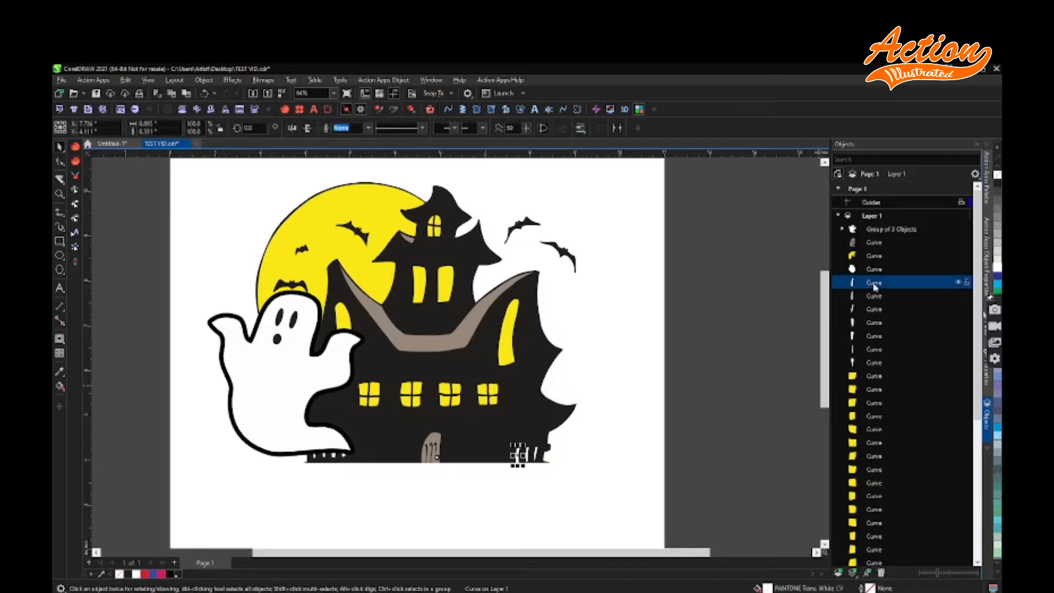
- Select all the white fence-post and door detail curves and weld them into one curve
click(882, 365)
click(881, 270)
shift+click(878, 364)
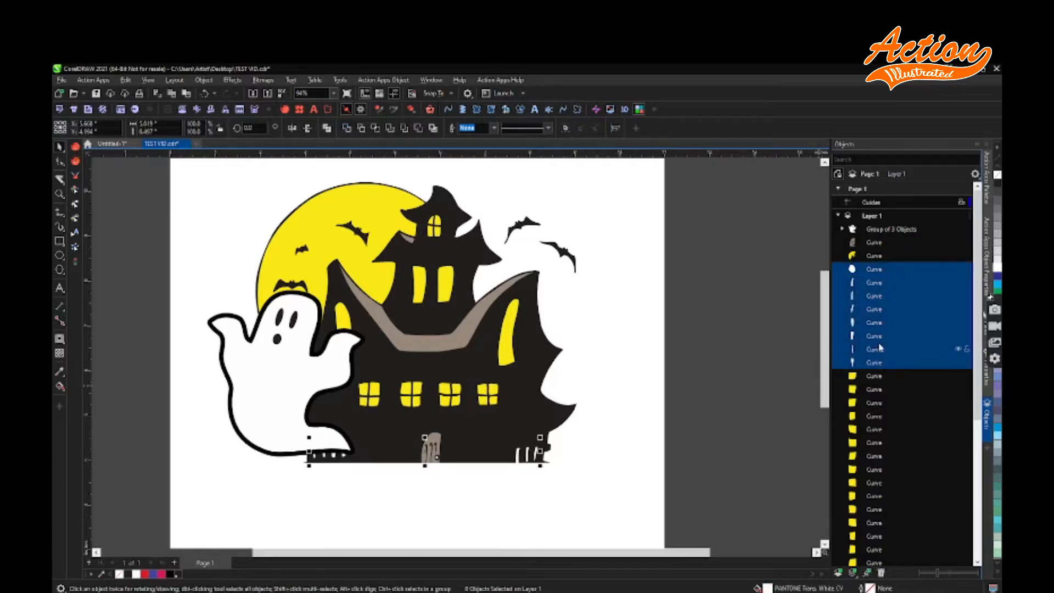
click(348, 129)
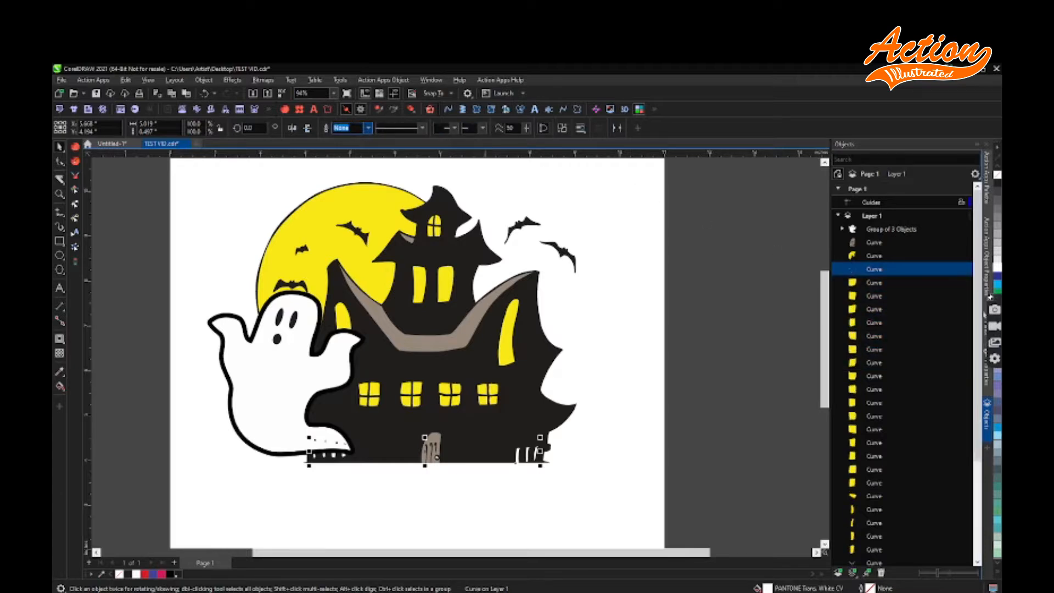
- Lower the bottom-edge nodes of the black house silhouette so it is 6.367 inches tall, and compare with the reference design
scroll(873, 329, down, 5)
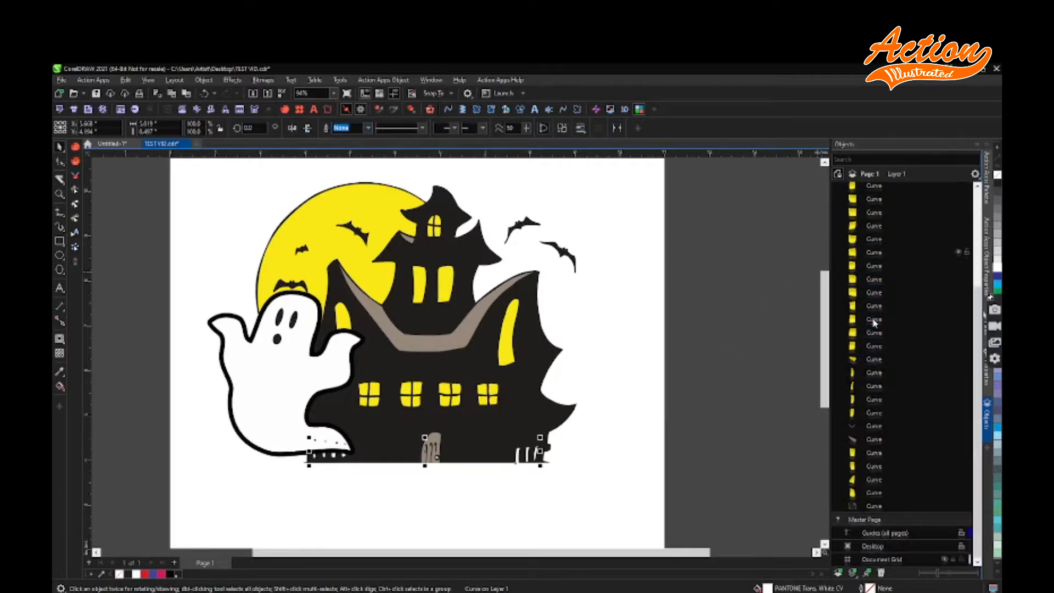
click(877, 506)
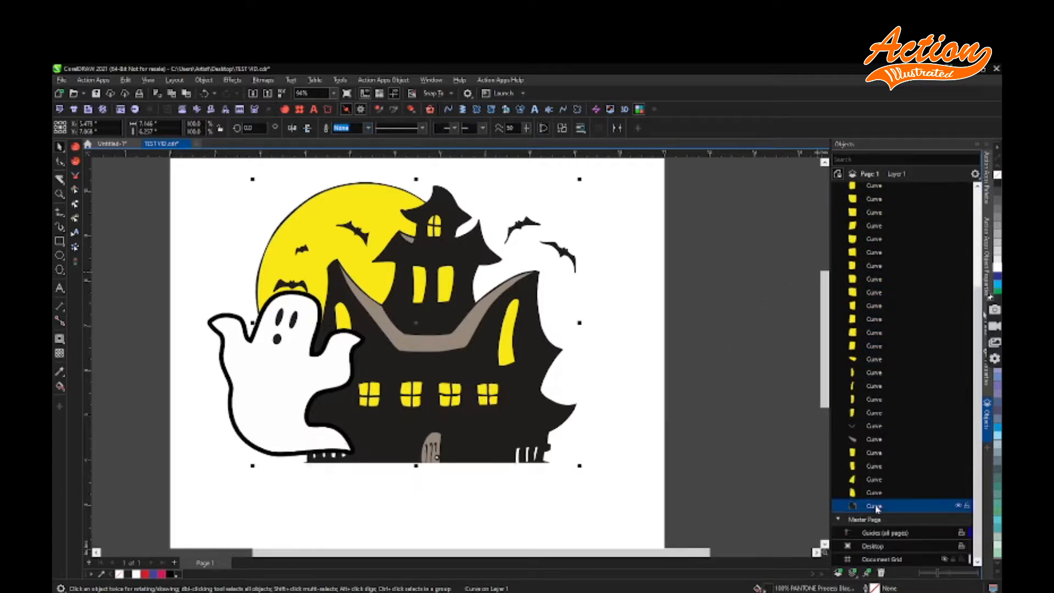
click(59, 163)
drag(601, 497, 283, 462)
click(59, 163)
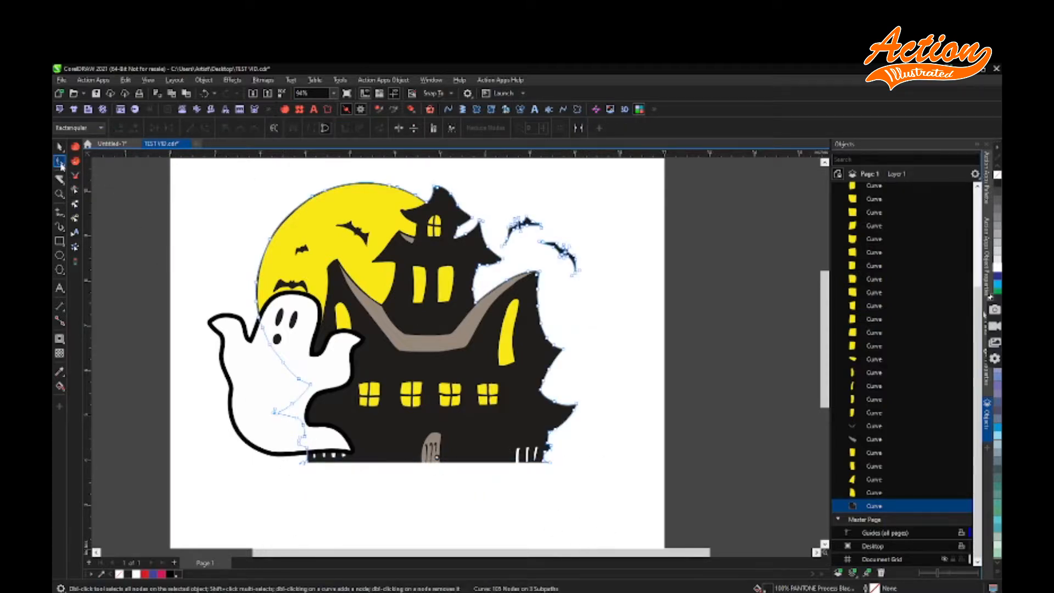
scroll(571, 477, up, 1)
drag(548, 456, 273, 471)
click(111, 143)
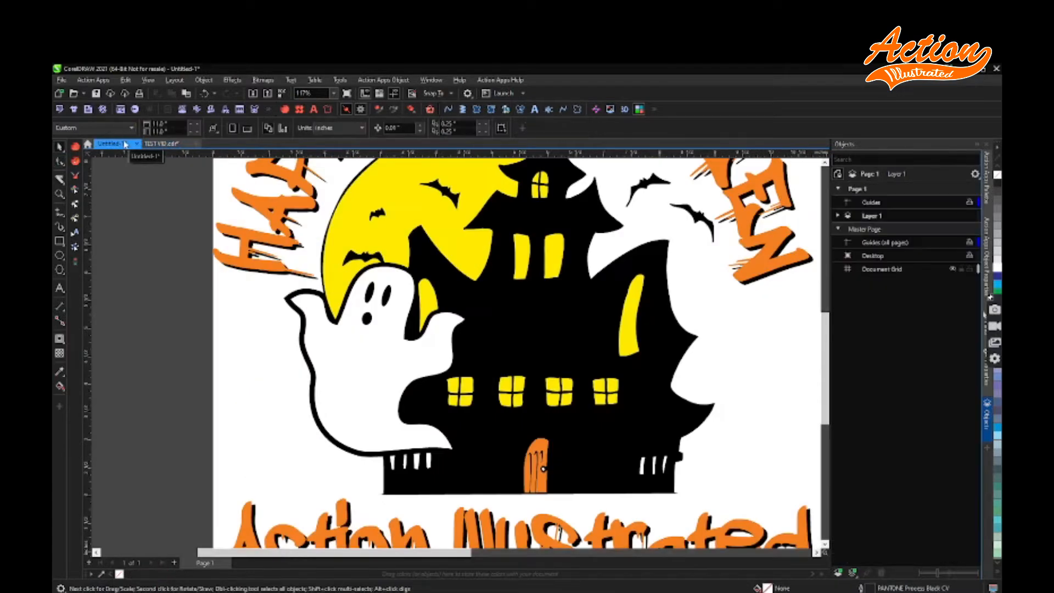
click(170, 144)
- Move the welded white fence-post curve slightly down toward the lowered base of the house
scroll(721, 341, up, 1)
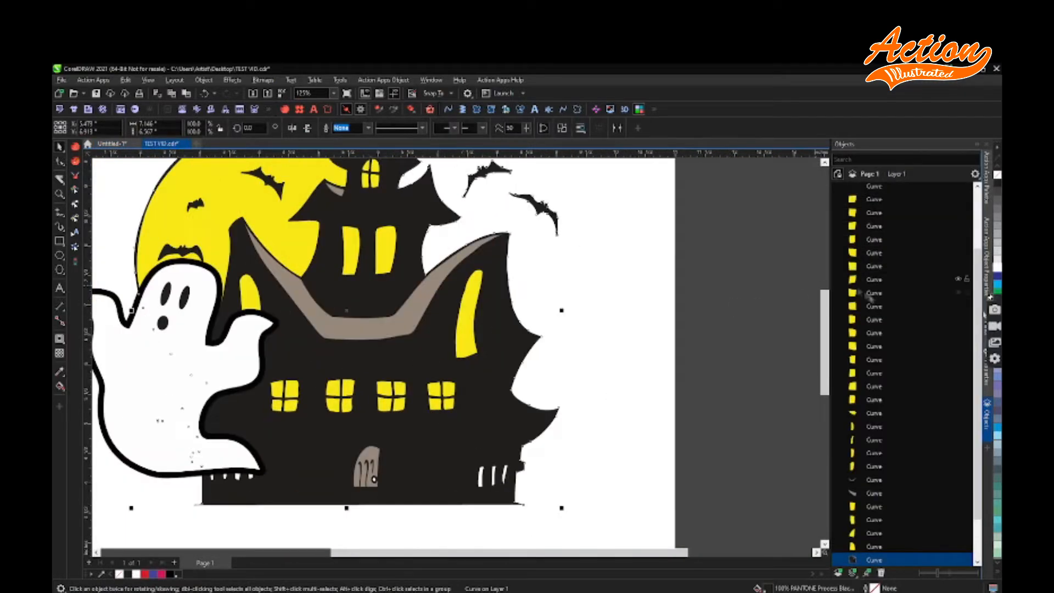
scroll(873, 247, up, 10)
click(875, 244)
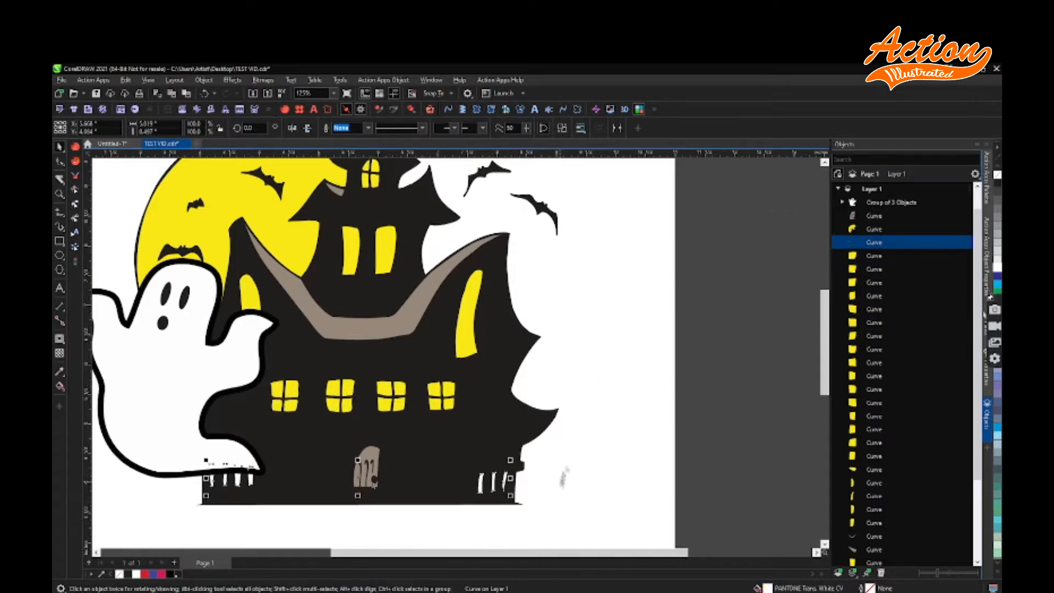
- Extend the door down to the base of the house by moving its bottom nodes with the Shape tool
click(875, 216)
double_click(364, 476)
scroll(362, 477, up, 2)
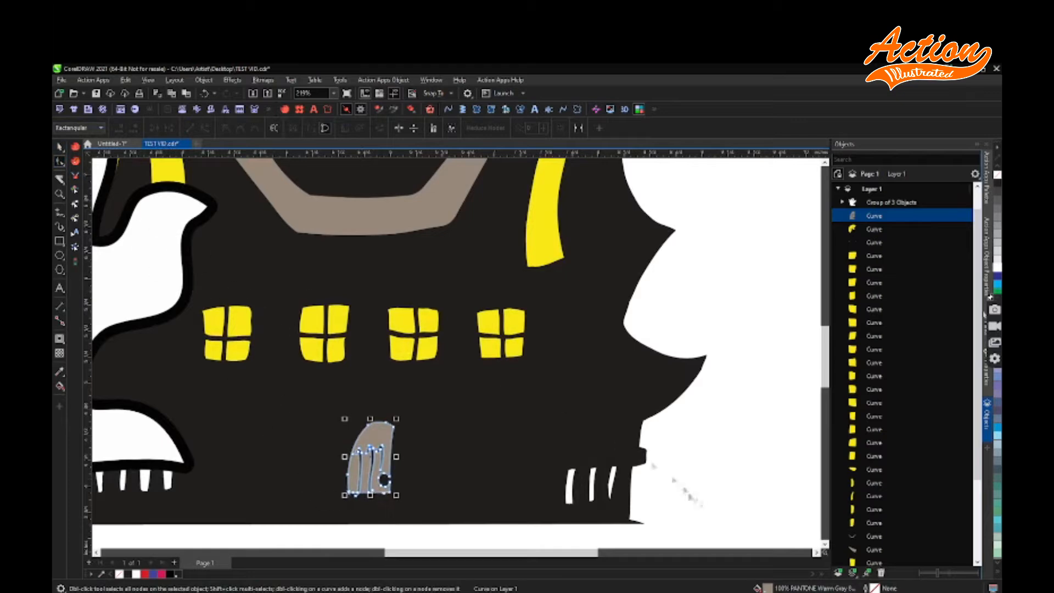
scroll(363, 483, up, 2)
scroll(365, 477, down, 1)
click(364, 482)
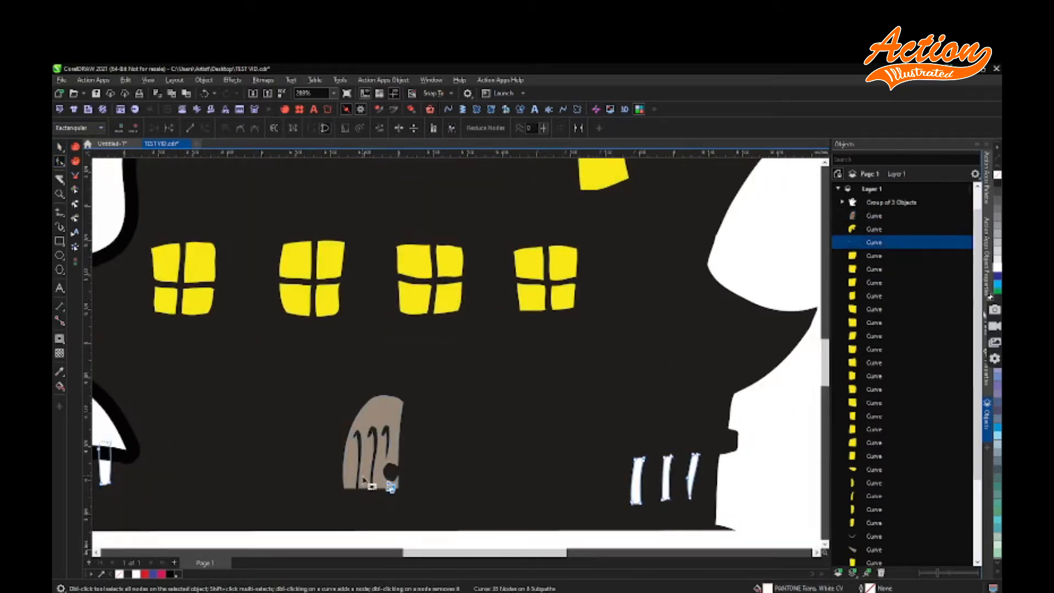
click(365, 480)
drag(423, 504, 323, 485)
key(Down)
key(Down)
key(Down)
key(Down)
key(Down)
key(Down)
key(Down)
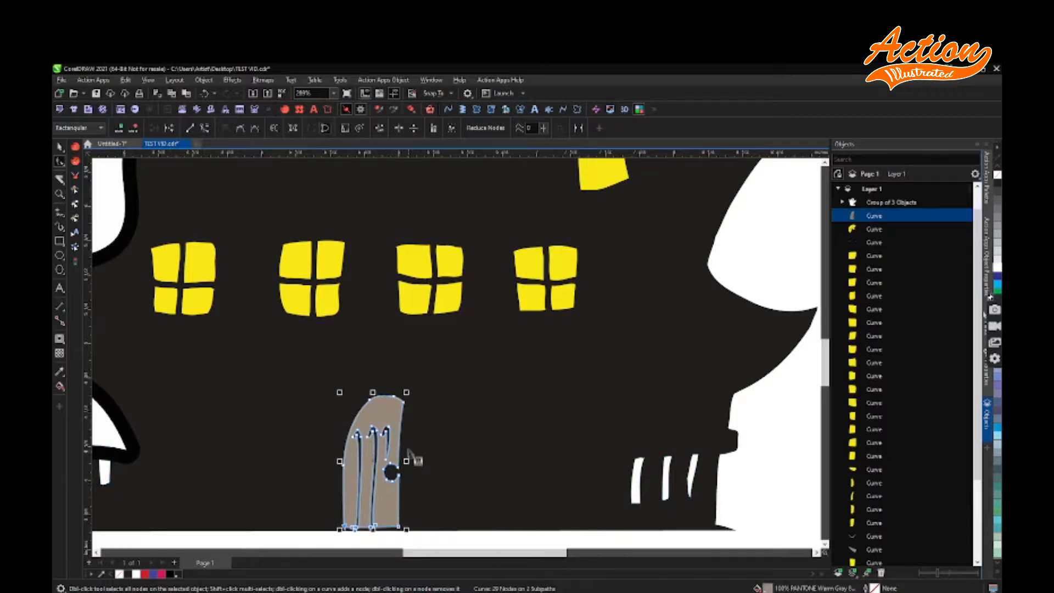
- Compare the extended door and lowered house base with the reference design, and examine the whole page
scroll(408, 450, down, 1)
click(105, 145)
click(164, 146)
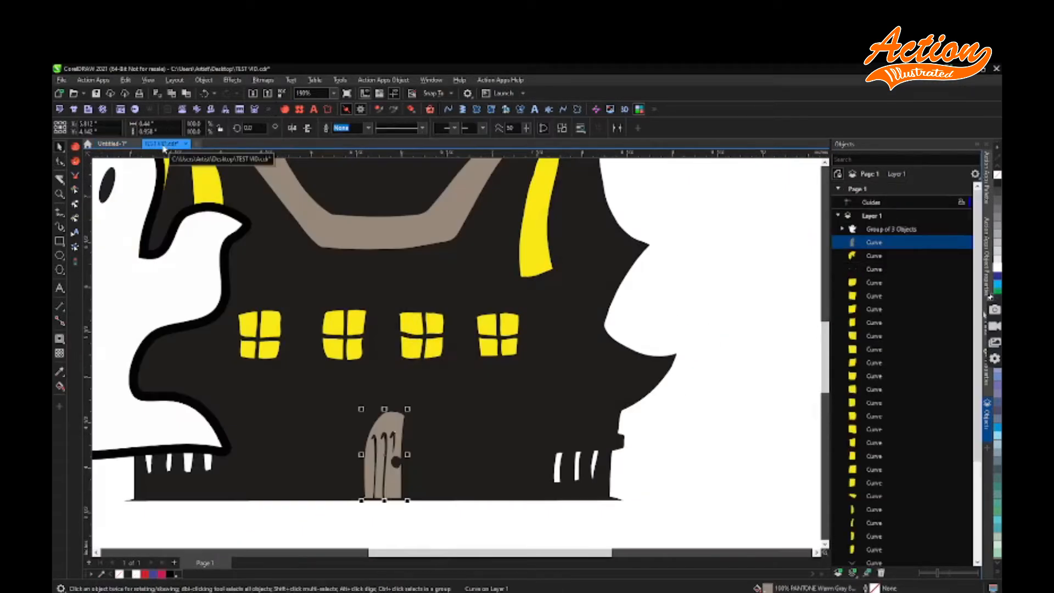
scroll(529, 372, down, 2)
click(635, 391)
key(shift+F4)
scroll(468, 311, down, 1)
scroll(461, 321, up, 2)
scroll(455, 332, down, 1)
- Create a boundary around all the house and ghost artwork, fill it green and remove its outline
drag(611, 450, 256, 188)
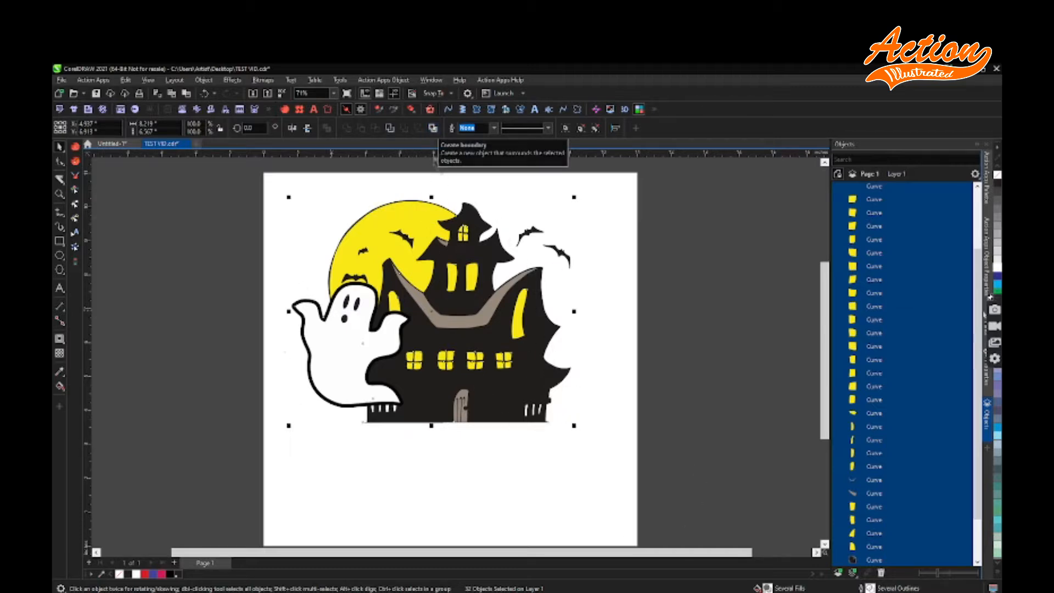
click(433, 128)
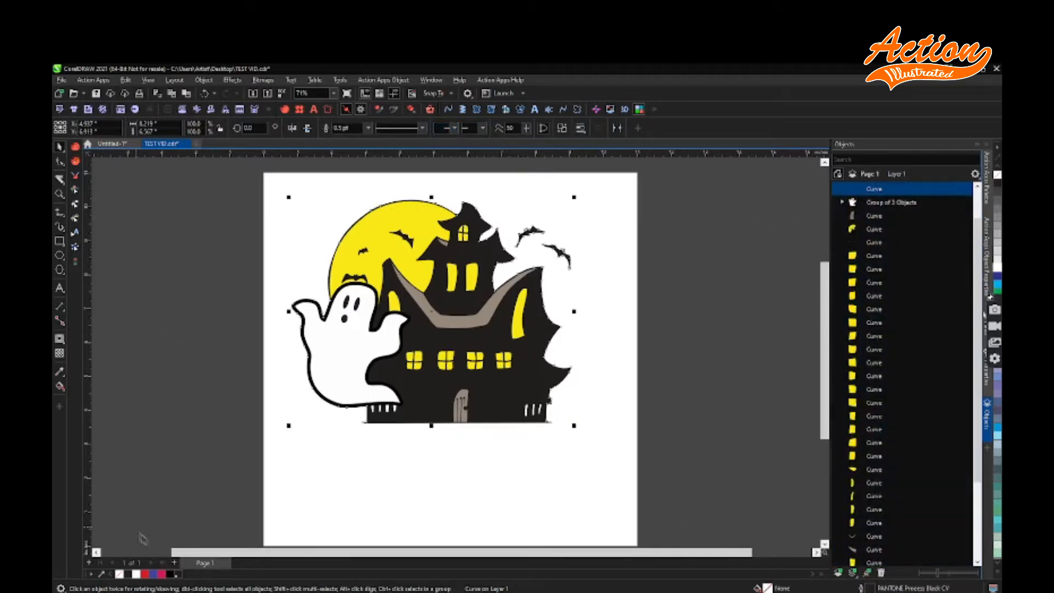
click(997, 290)
right_click(998, 176)
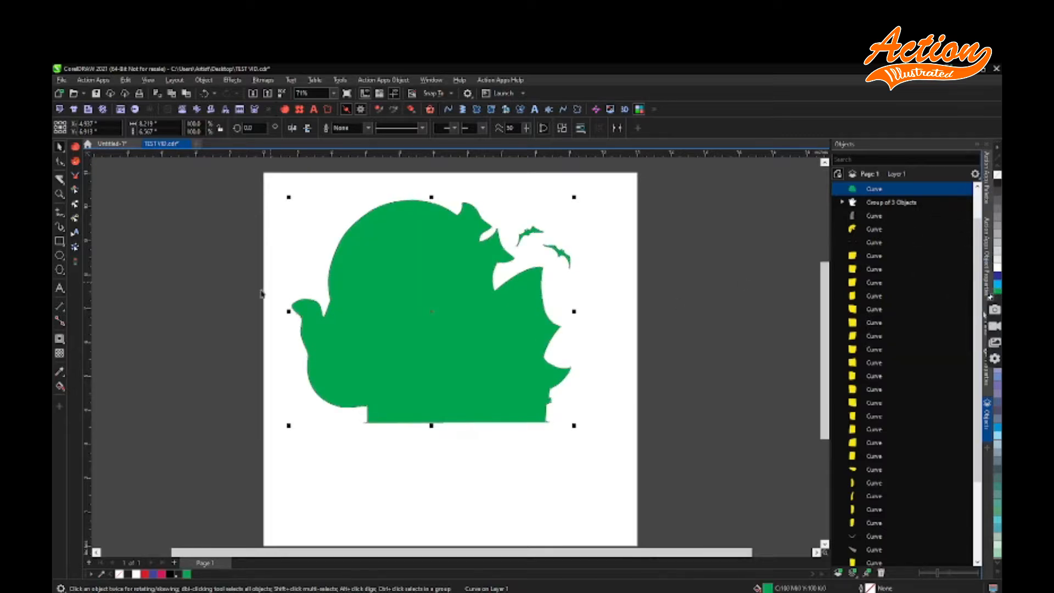
- Send the green boundary shape to the back of the page
right_click(924, 189)
mouse_move(926, 257)
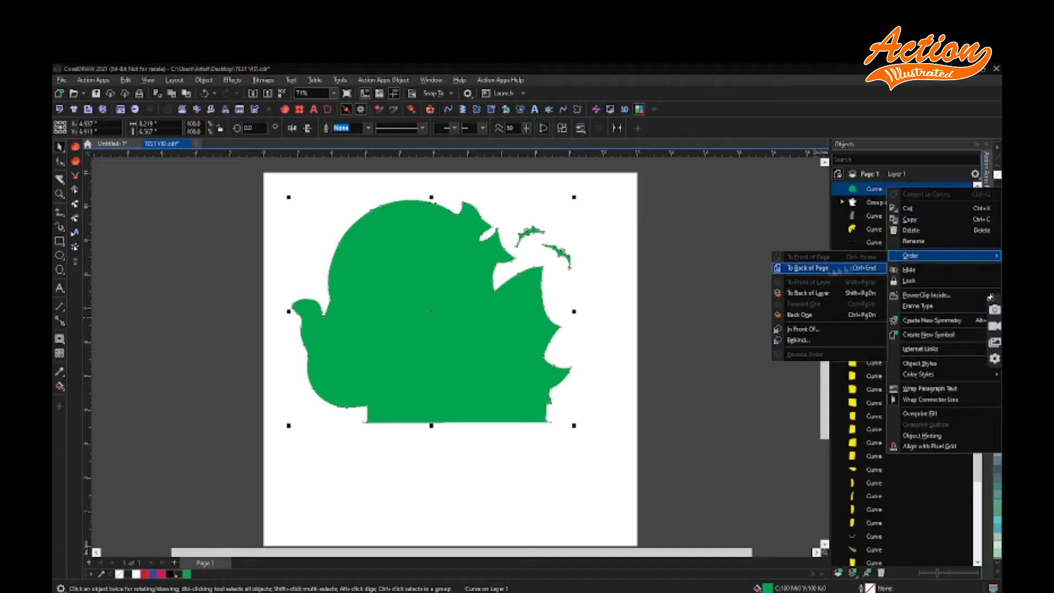
click(807, 268)
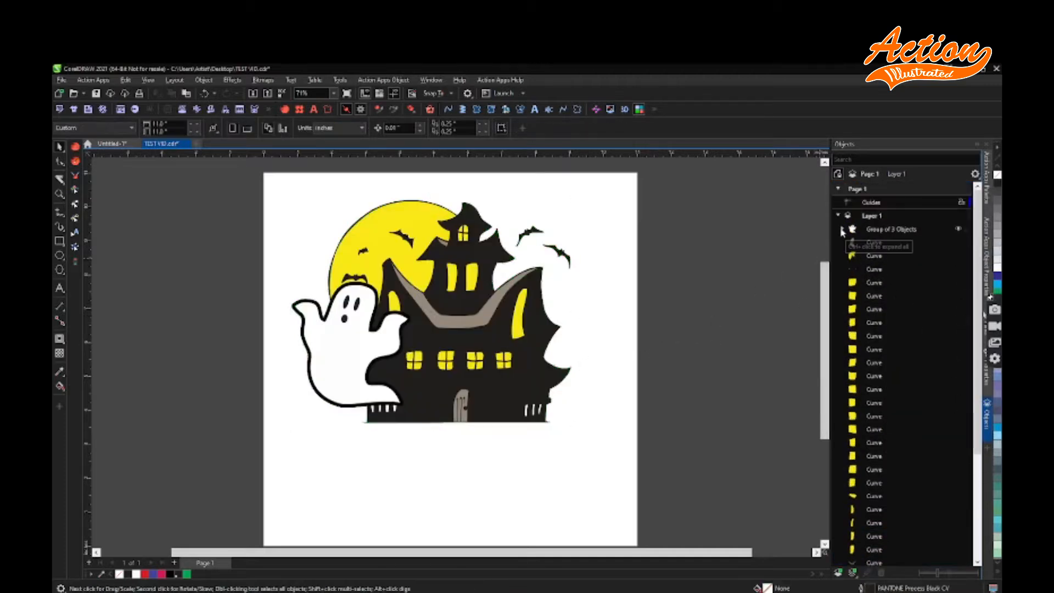
- Ungroup the ghost artwork on Layer 1
click(842, 229)
click(881, 231)
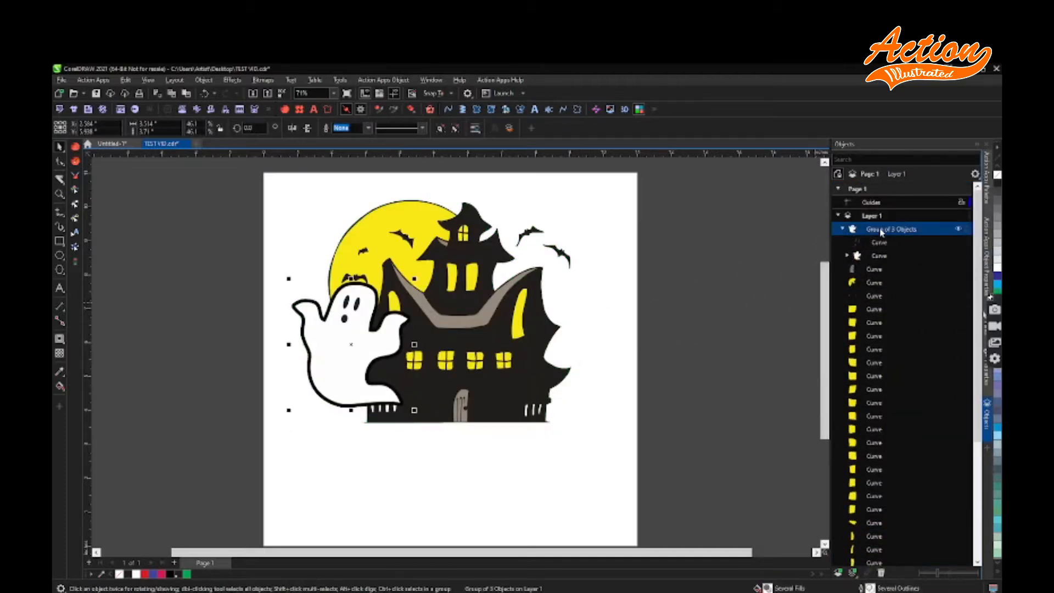
click(439, 129)
click(712, 308)
scroll(707, 315, down, 1)
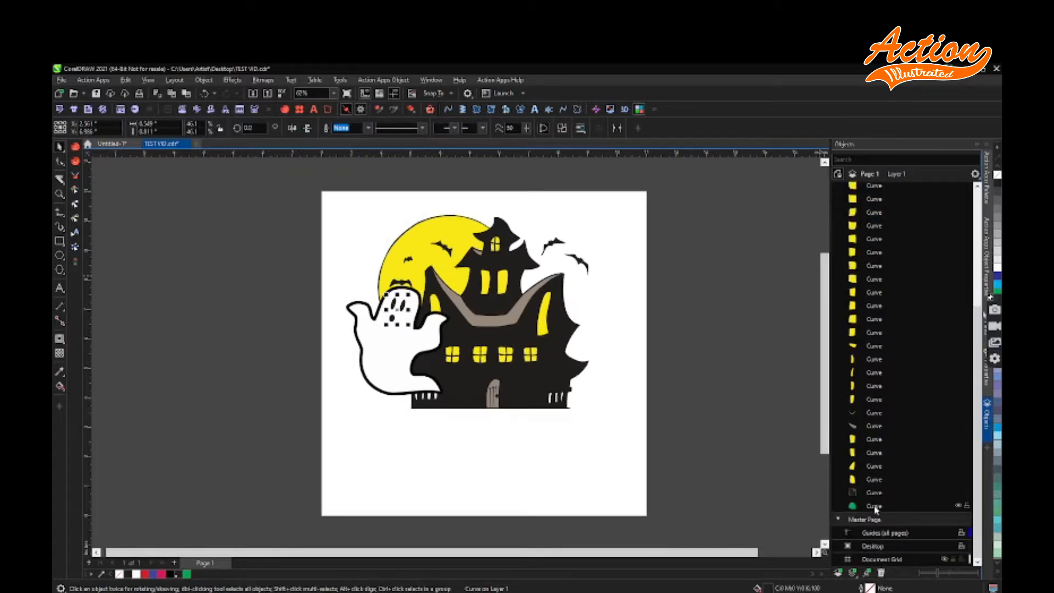
- Delete the black house silhouette curve stacked directly above the green boundary shape
click(873, 494)
click(874, 493)
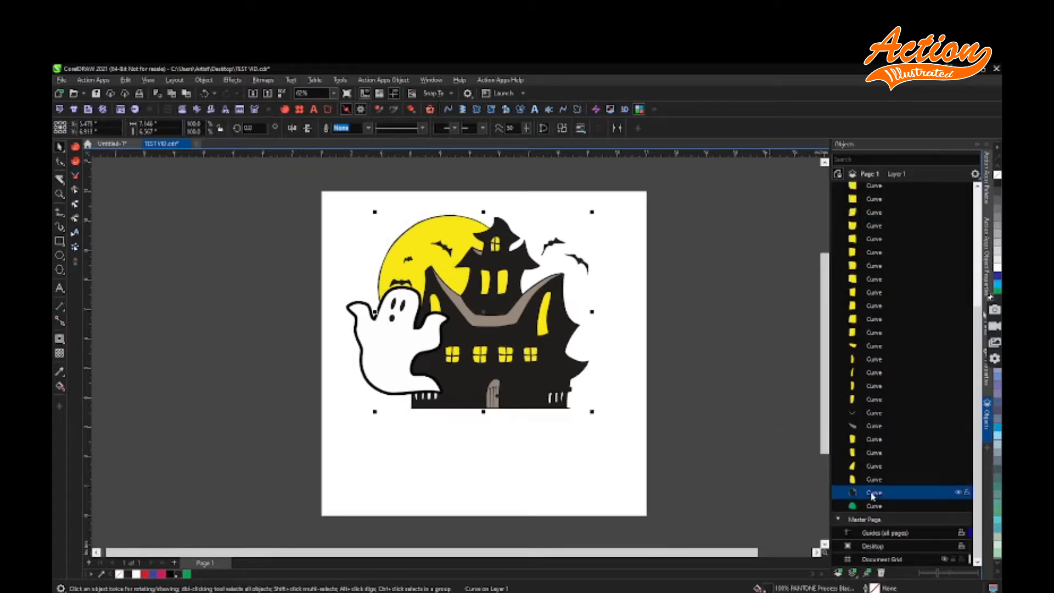
key(Delete)
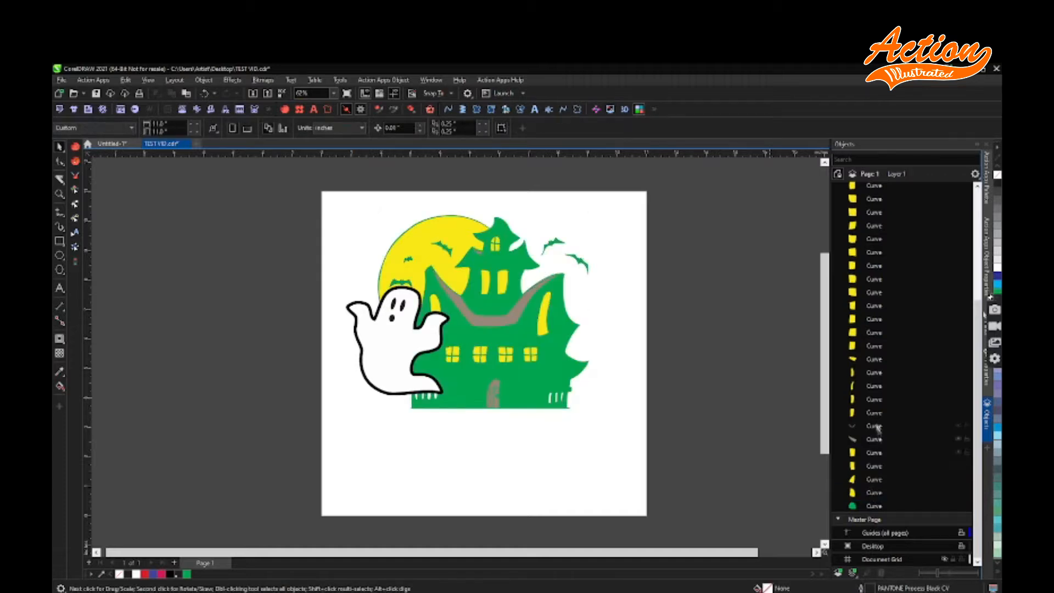
- Break the ghost's contour apart and select the resulting black outline curve
scroll(877, 428, up, 5)
click(882, 257)
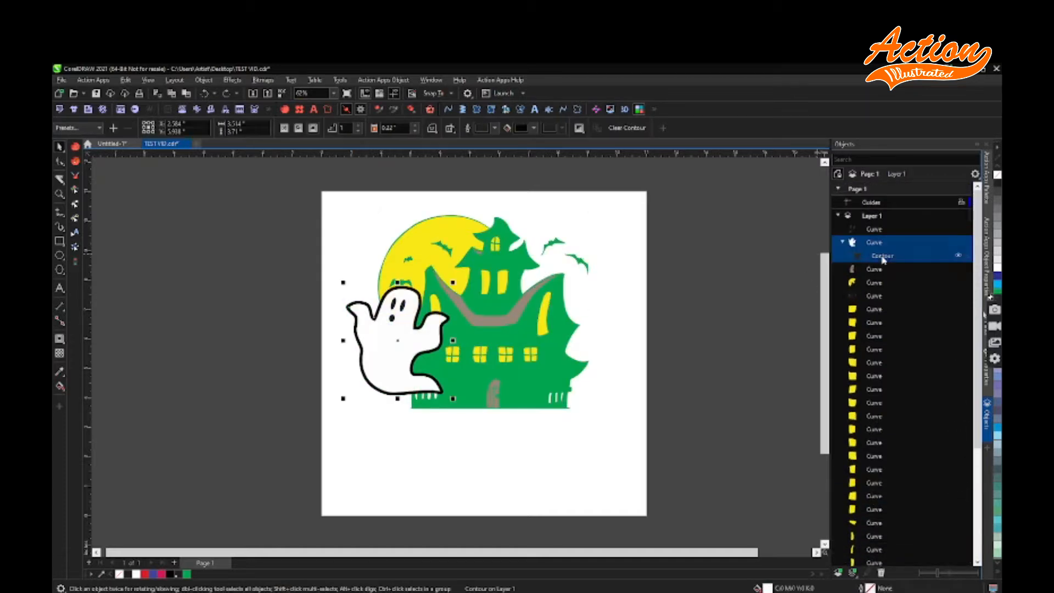
right_click(883, 259)
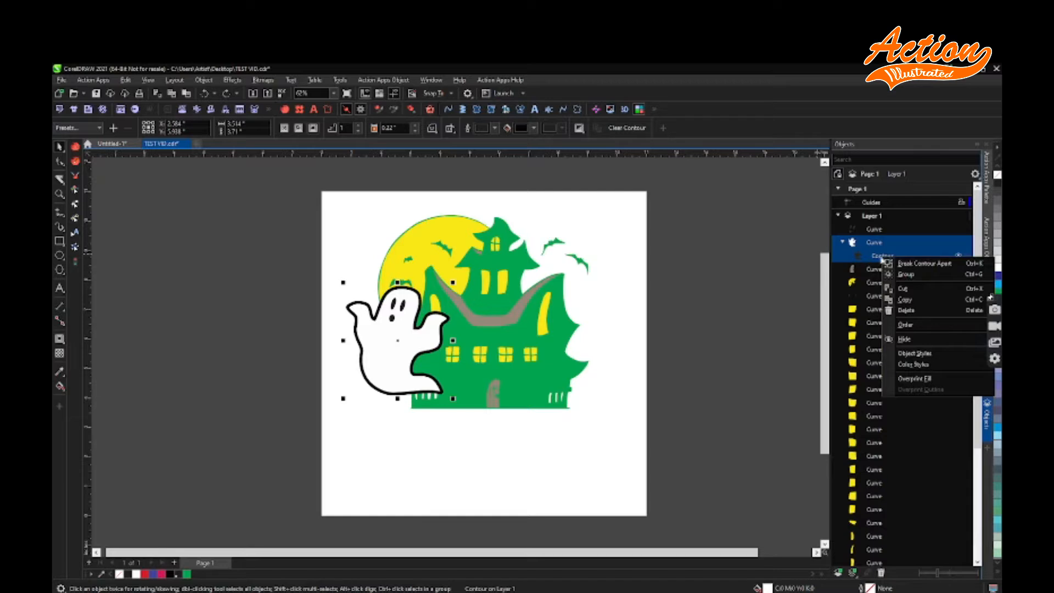
click(911, 264)
click(870, 258)
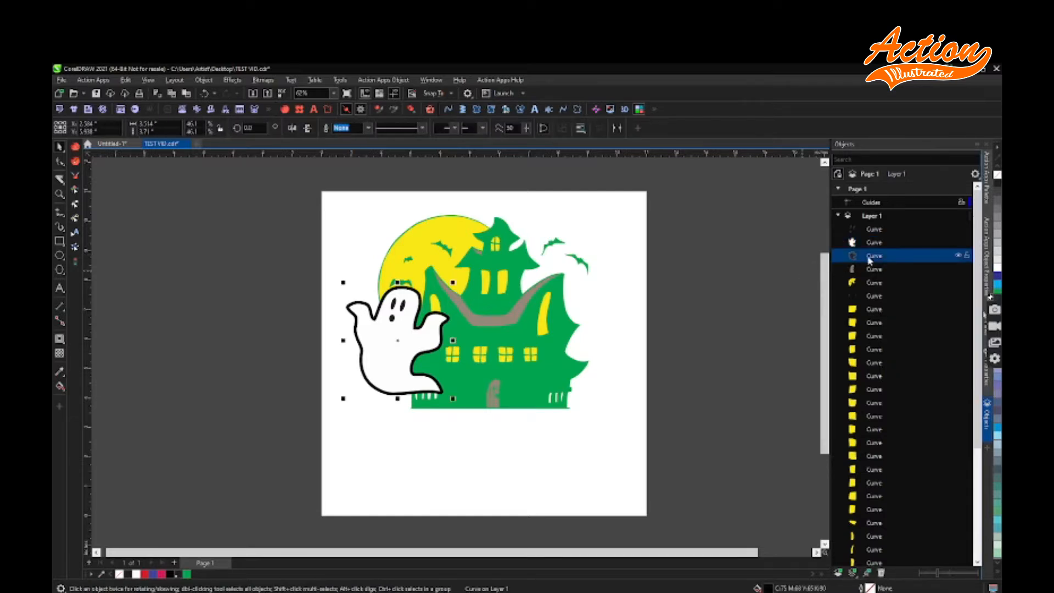
- Trim the yellow moon with the ghost's black outline curve and delete that outline
scroll(413, 288, up, 1)
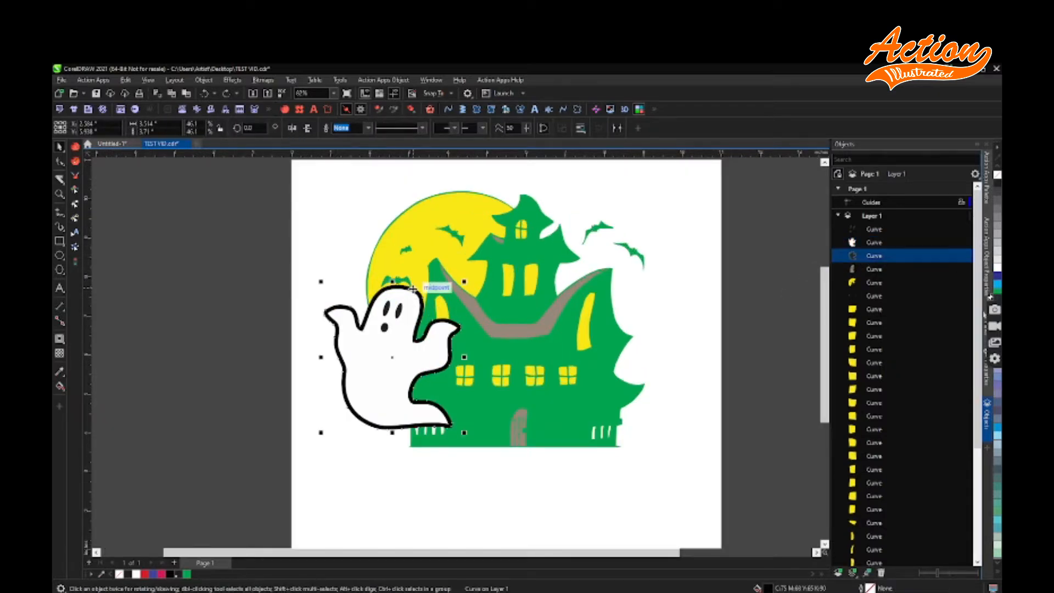
shift+click(422, 258)
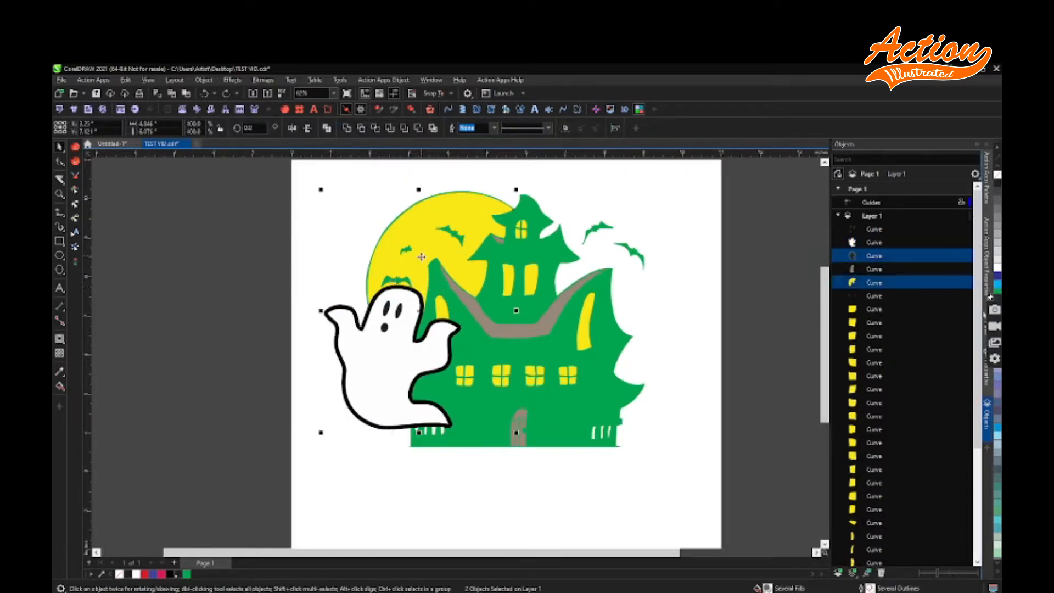
click(361, 130)
click(420, 294)
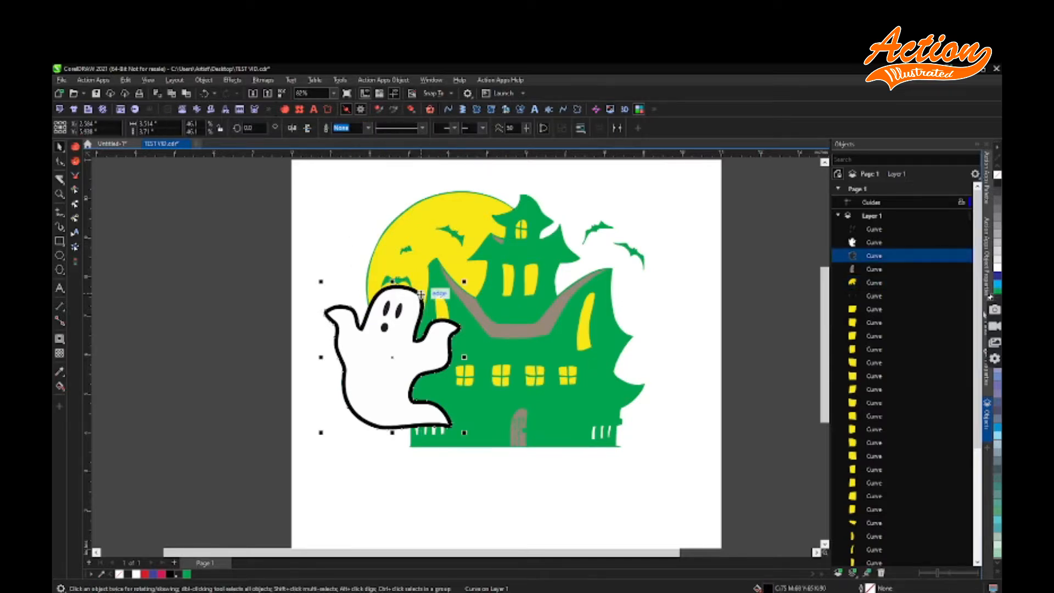
key(Delete)
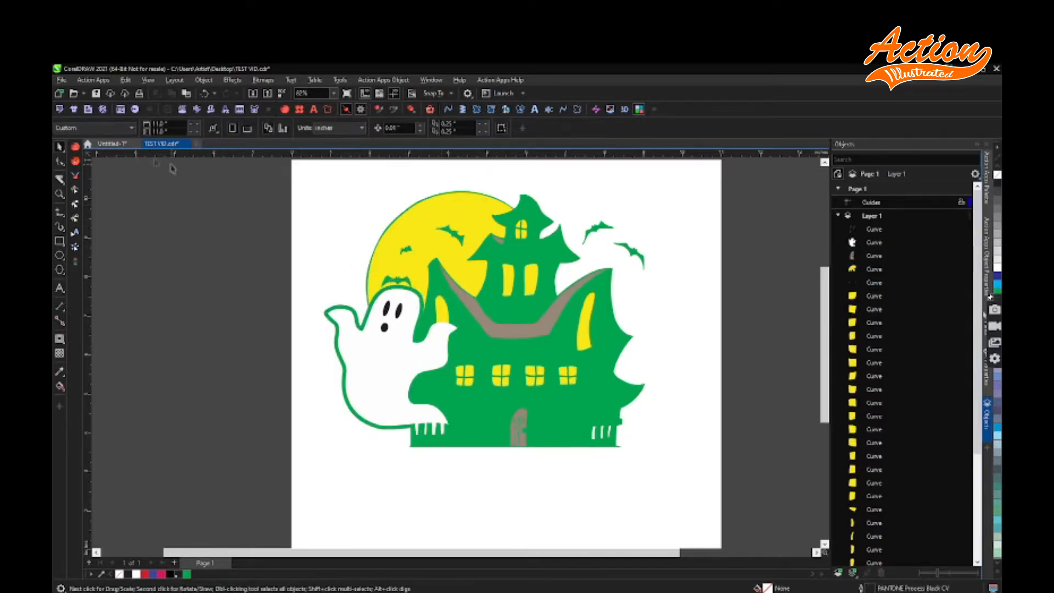
- Check the finished reference design and fill the green boundary shape black
click(111, 143)
key(ctrl+Tab)
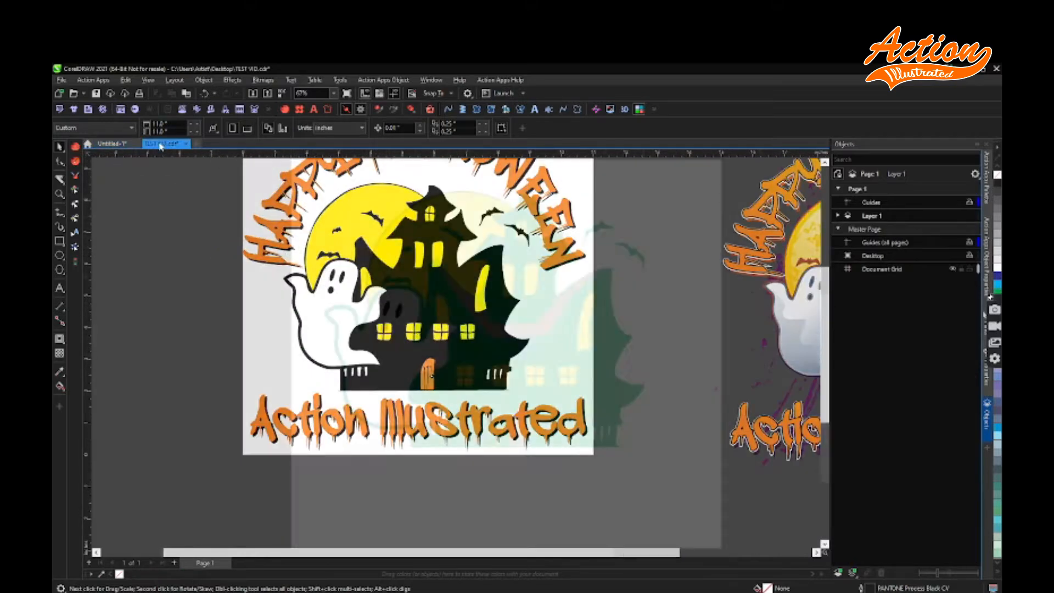
click(468, 328)
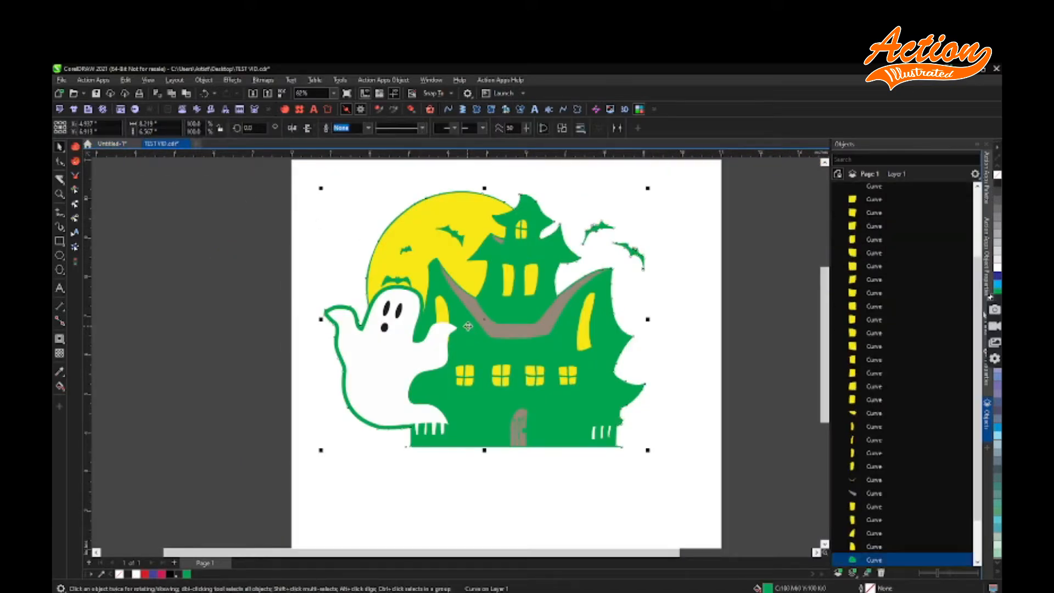
click(997, 183)
key(Escape)
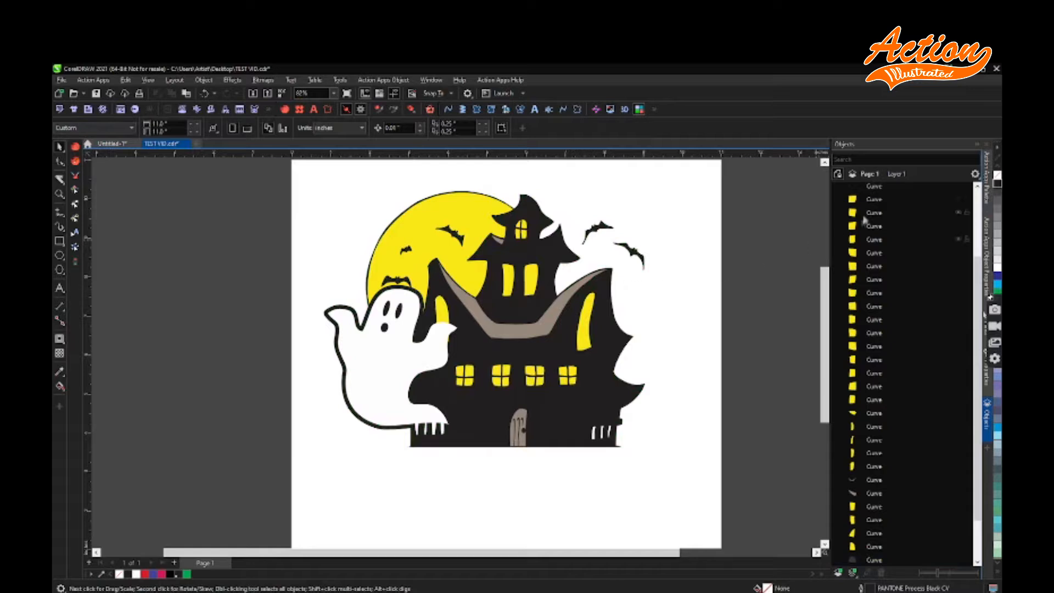
- Weld the consecutive run of small yellow windowpane curves into a single curve
scroll(842, 233, up, 1)
click(853, 241)
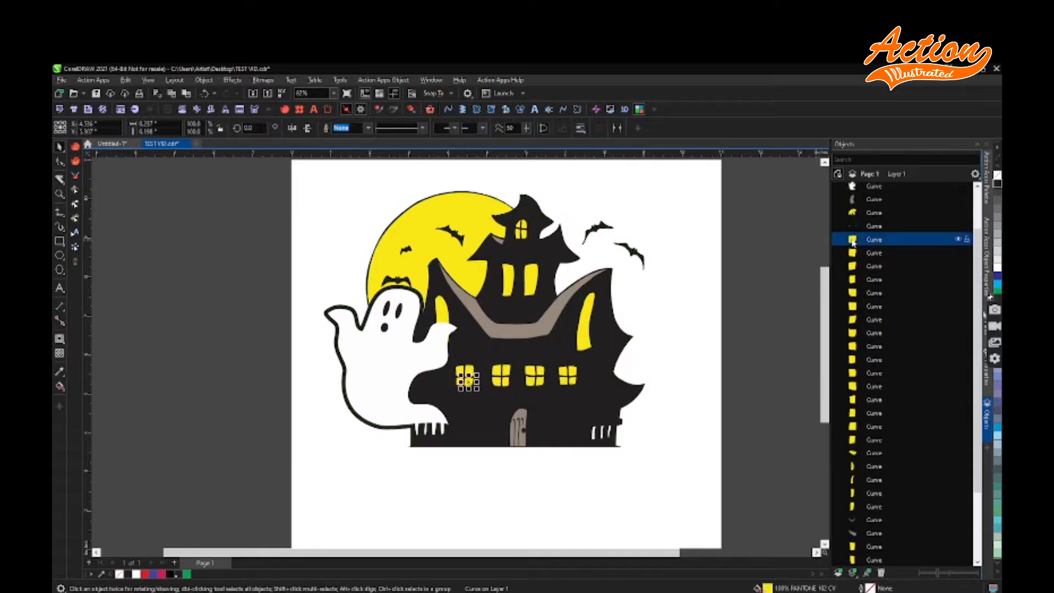
shift+click(855, 453)
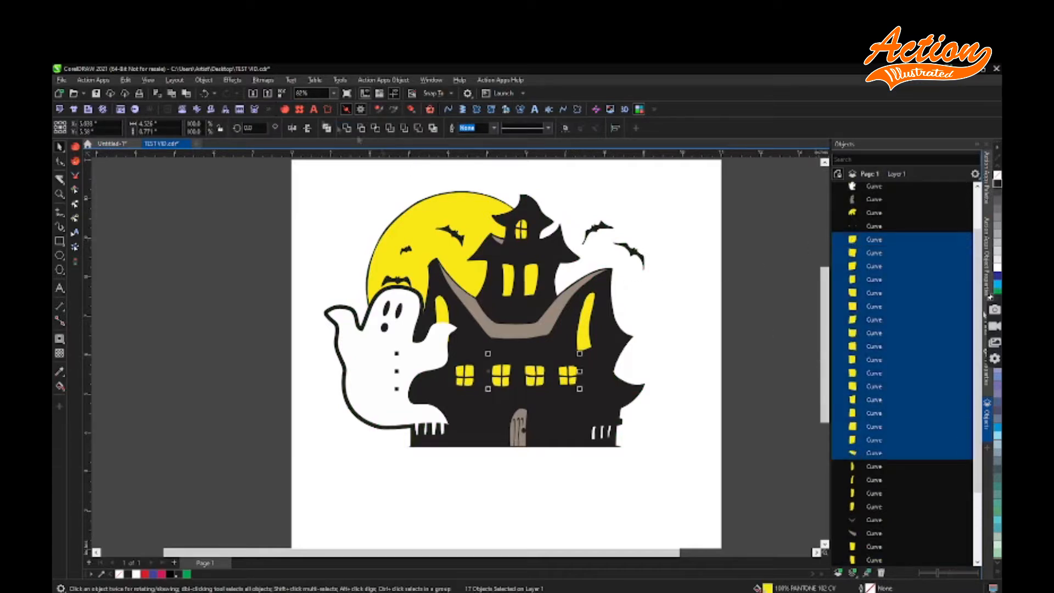
click(346, 128)
- Weld the yellow moon to the merged windowpanes, and add the four yellow window curves stacked below them
click(852, 268)
shift+click(855, 296)
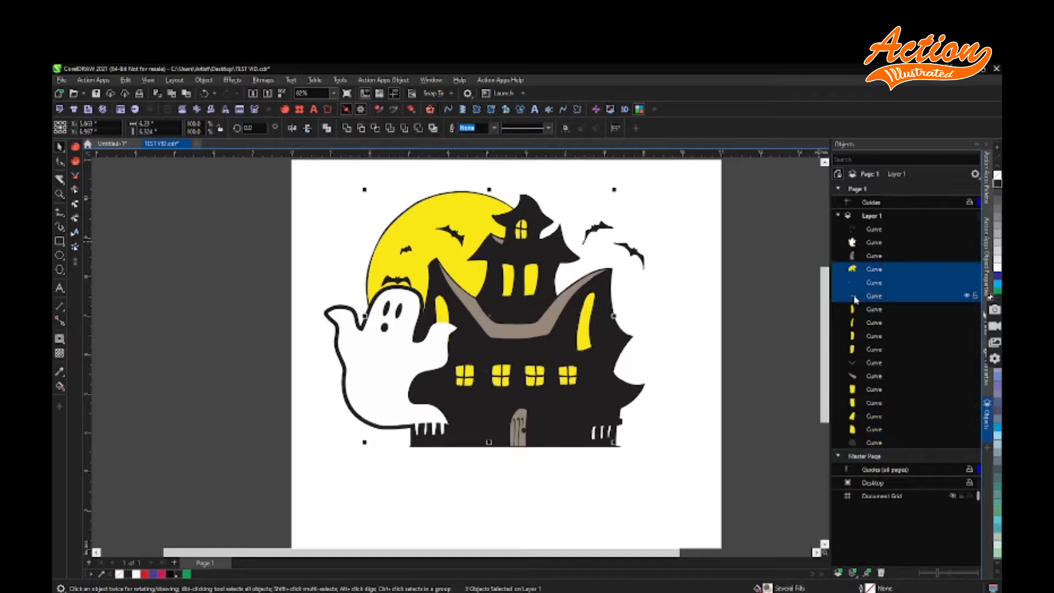
click(852, 269)
shift+click(861, 296)
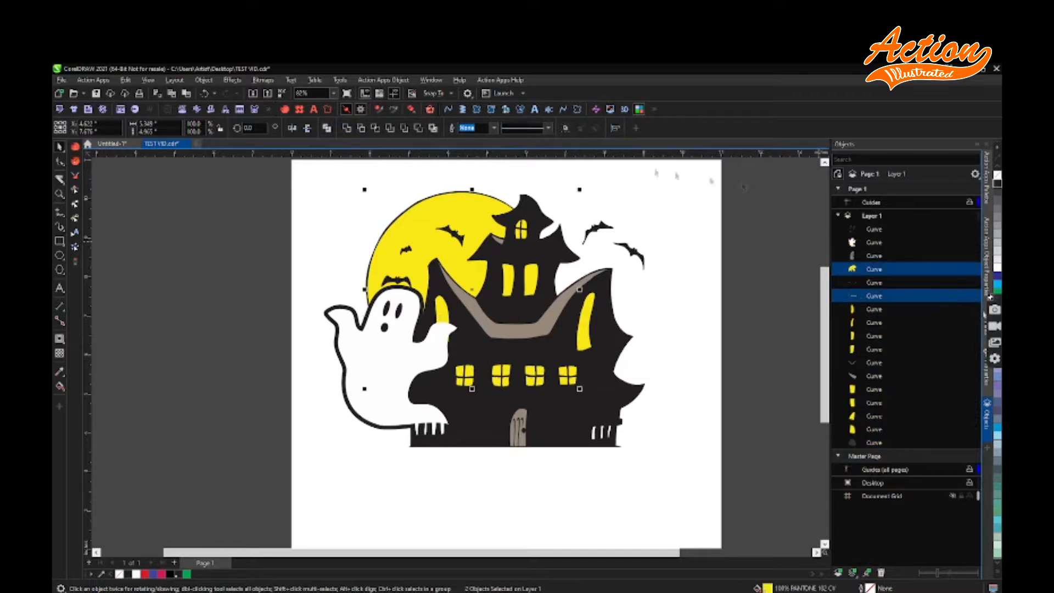
click(346, 127)
shift+click(862, 336)
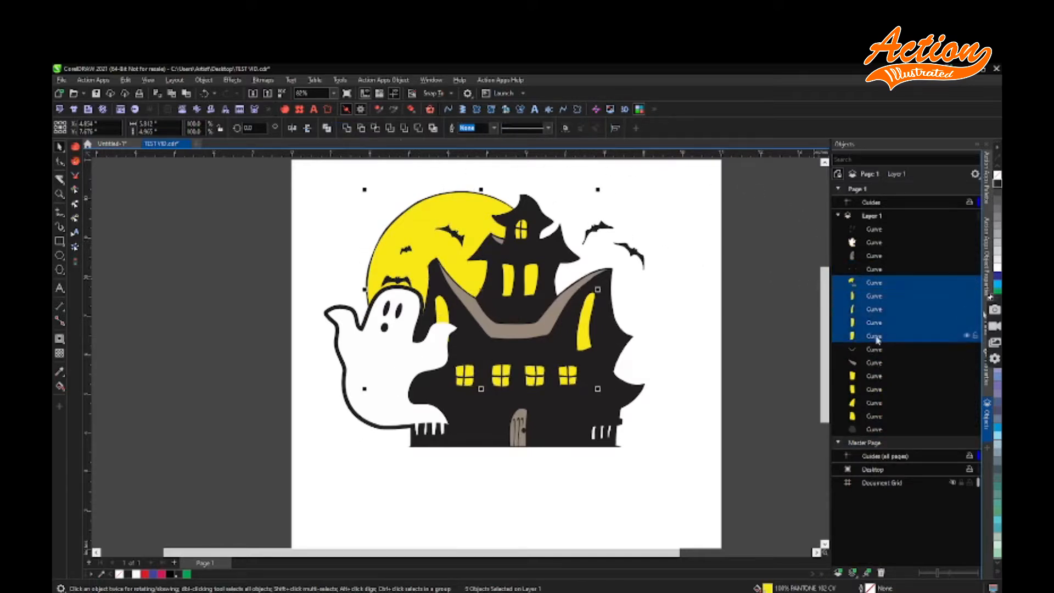
click(346, 127)
- Weld the last four yellow curves into the combined moon and window curve
click(861, 322)
shift+click(854, 362)
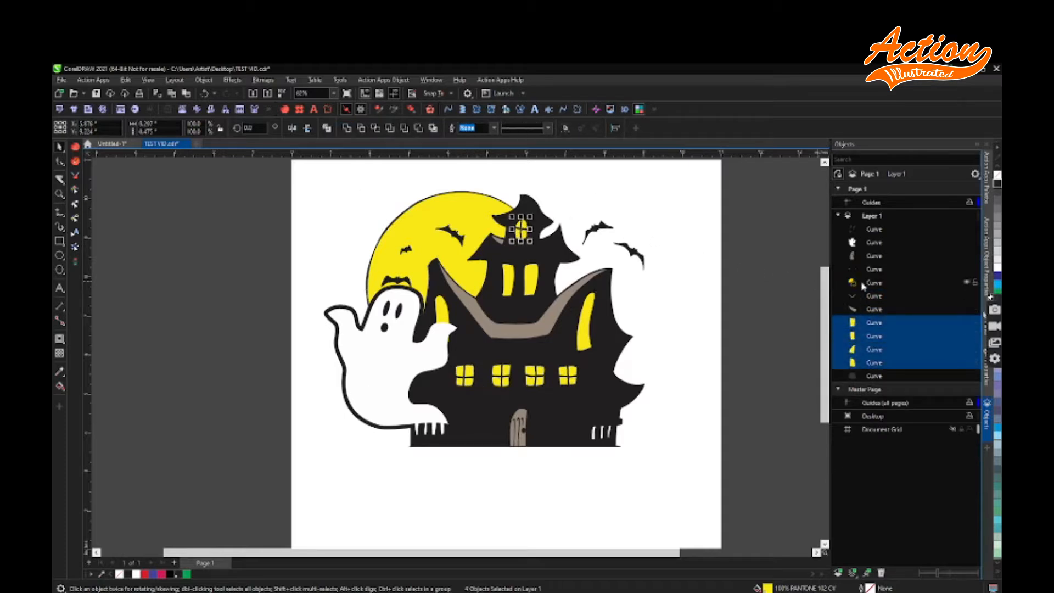
ctrl+click(852, 282)
click(346, 127)
click(755, 346)
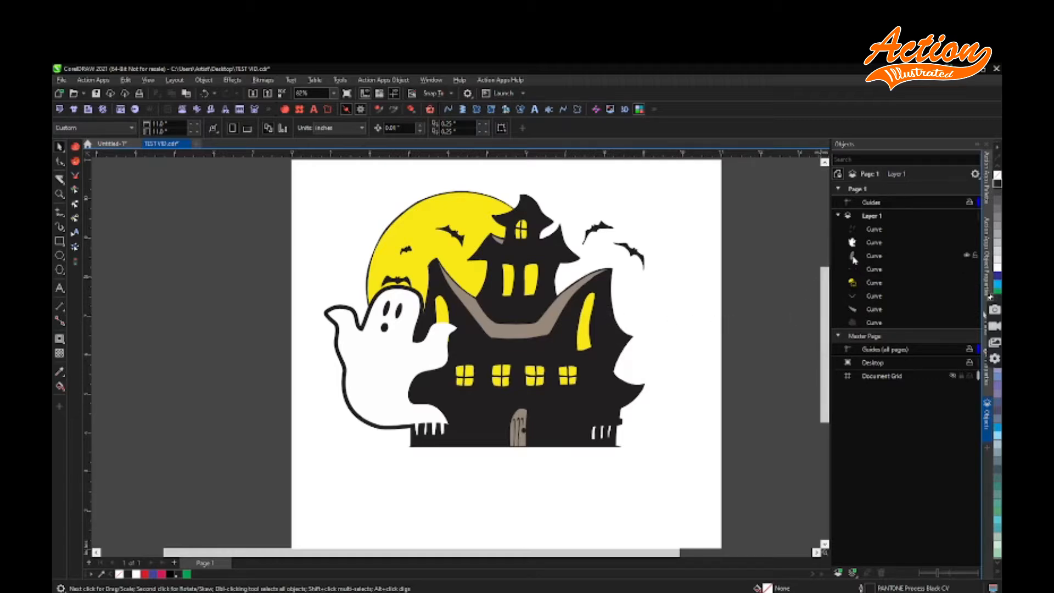
- Check the reference design and delete the large grey roof trim curve from the house
click(112, 143)
click(161, 144)
click(874, 268)
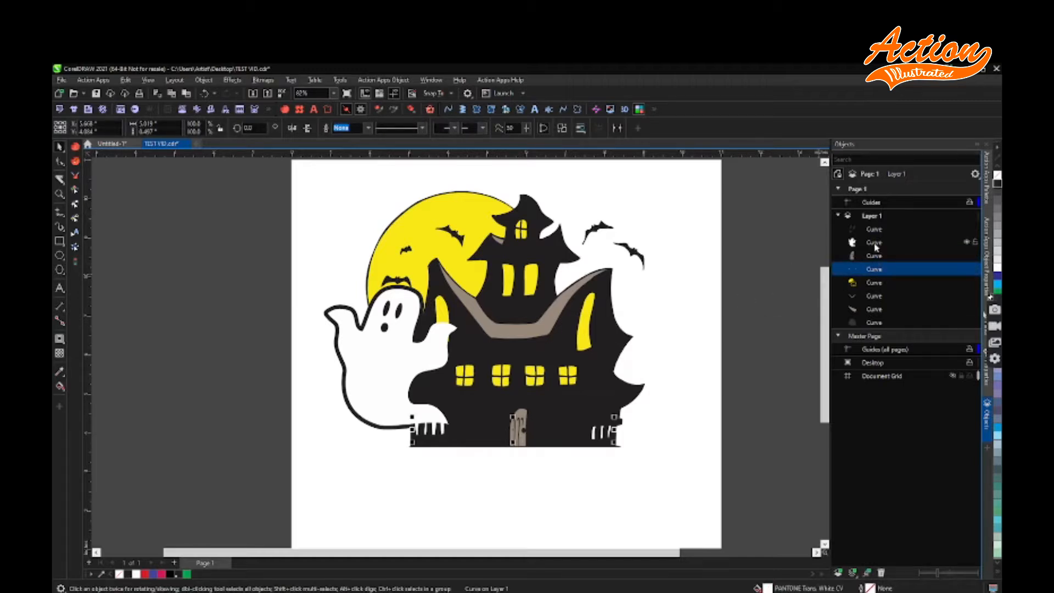
click(874, 296)
key(Delete)
- Compare with the reference and delete the small grey roof piece near the upper tower
click(112, 143)
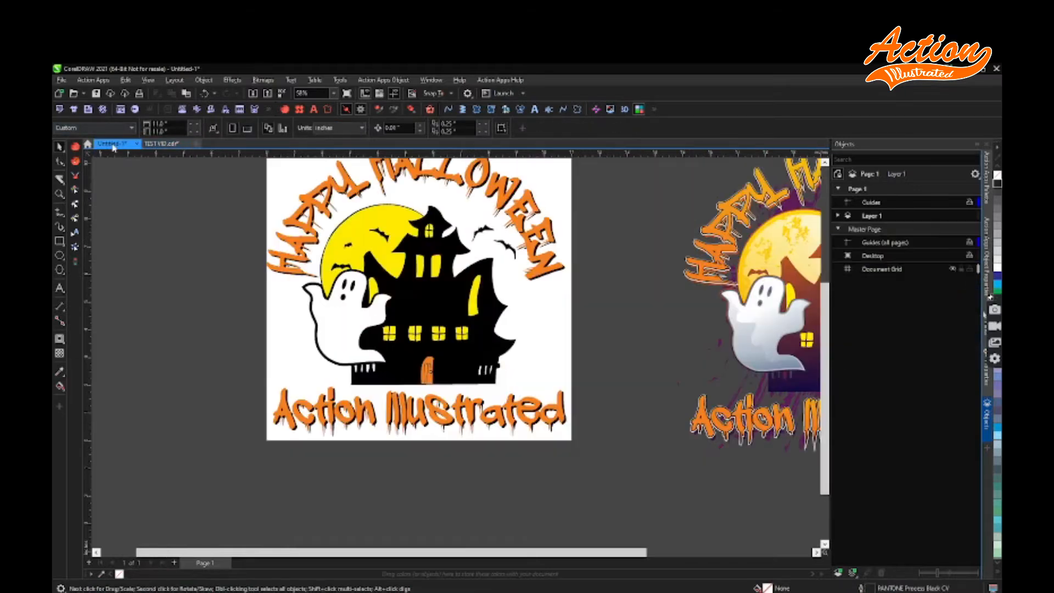
click(161, 143)
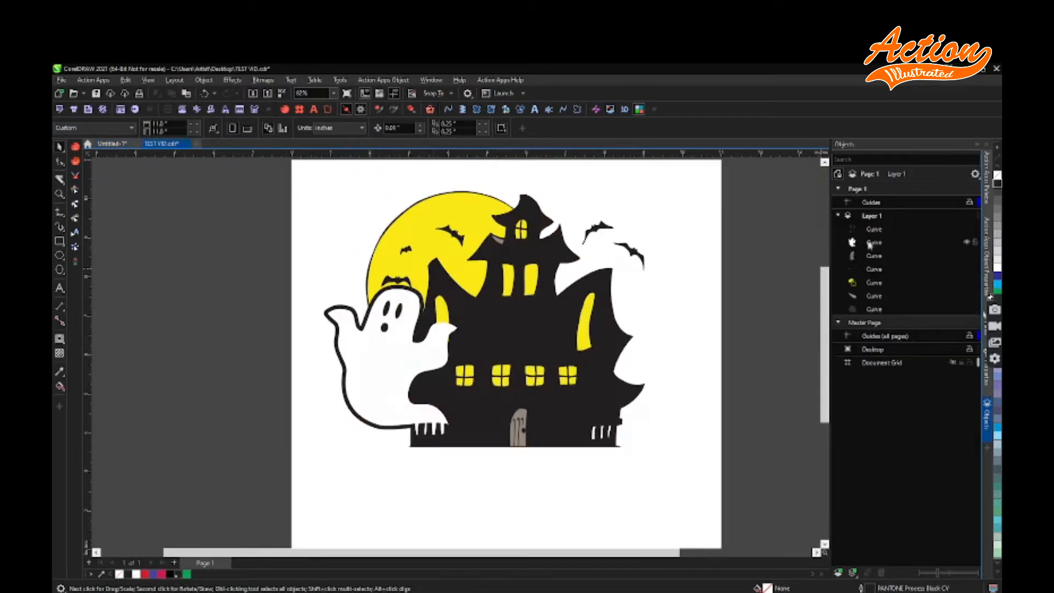
click(874, 296)
key(Delete)
scroll(538, 343, down, 1)
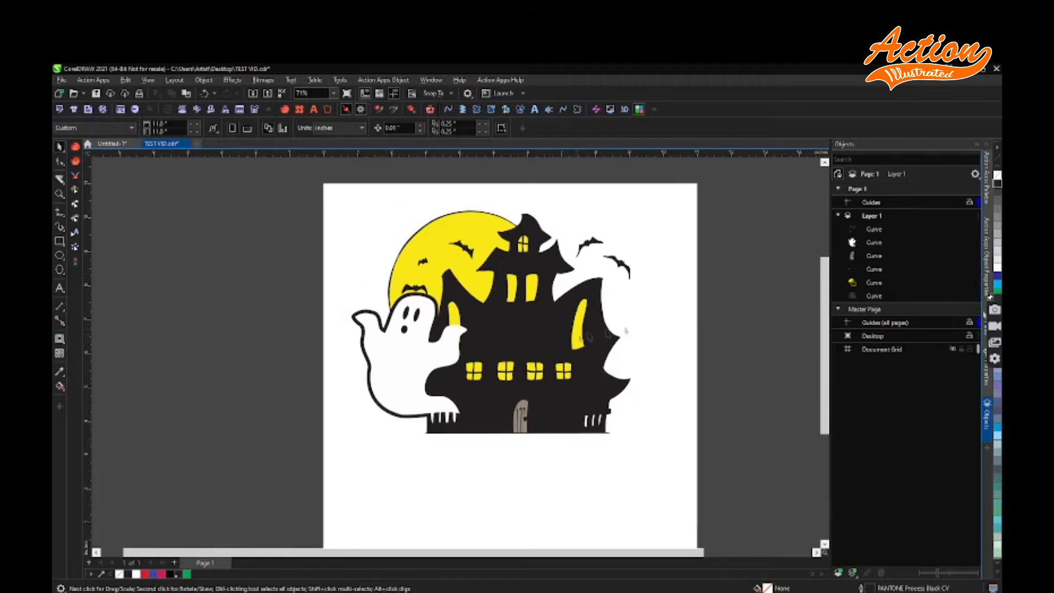
- Try moving the combined yellow curve away from the house, and undo the move
drag(319, 187, 690, 488)
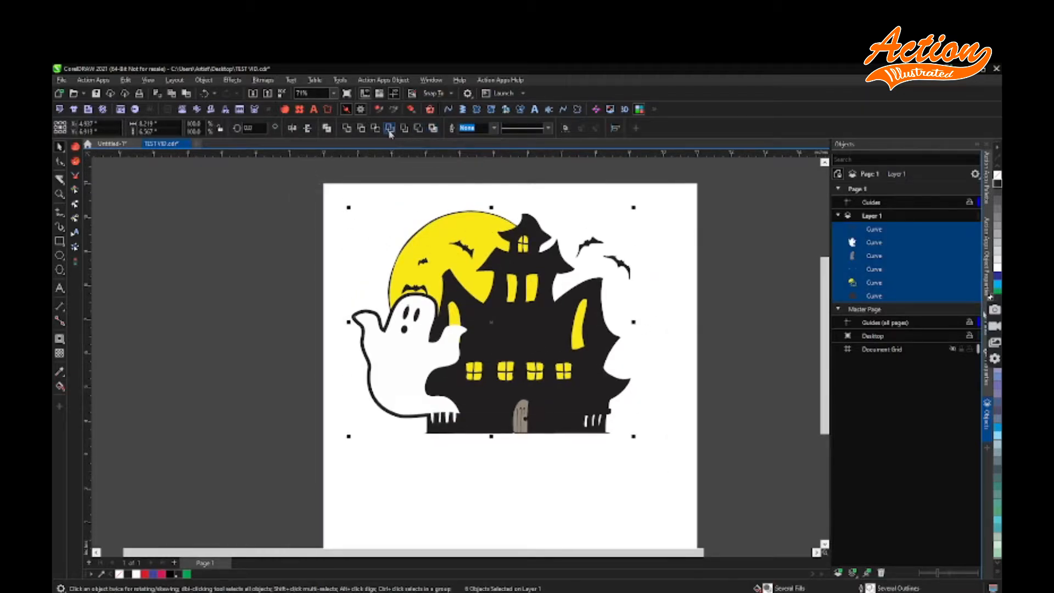
click(371, 197)
drag(470, 285, 282, 247)
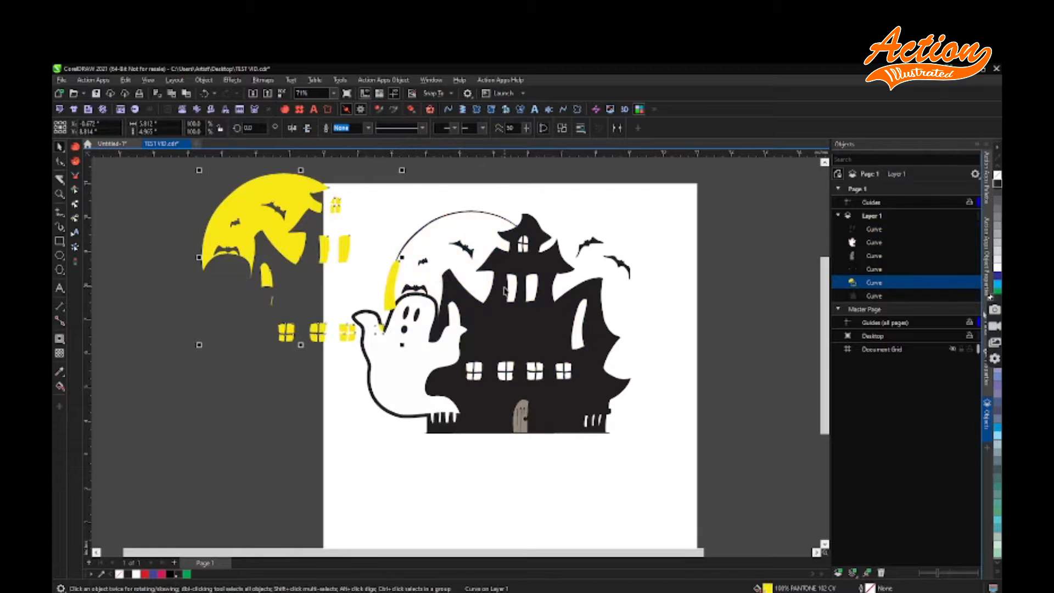
key(ctrl+z)
- Move the entire house and ghost artwork off the page
scroll(499, 287, down, 1)
drag(376, 192, 615, 420)
drag(529, 371, 297, 373)
click(411, 373)
- Try pulling the artwork's pieces apart beside the page, and undo those moves
scroll(233, 308, up, 1)
drag(236, 311, 450, 383)
drag(220, 345, 121, 389)
key(ctrl+z)
key(ctrl+z)
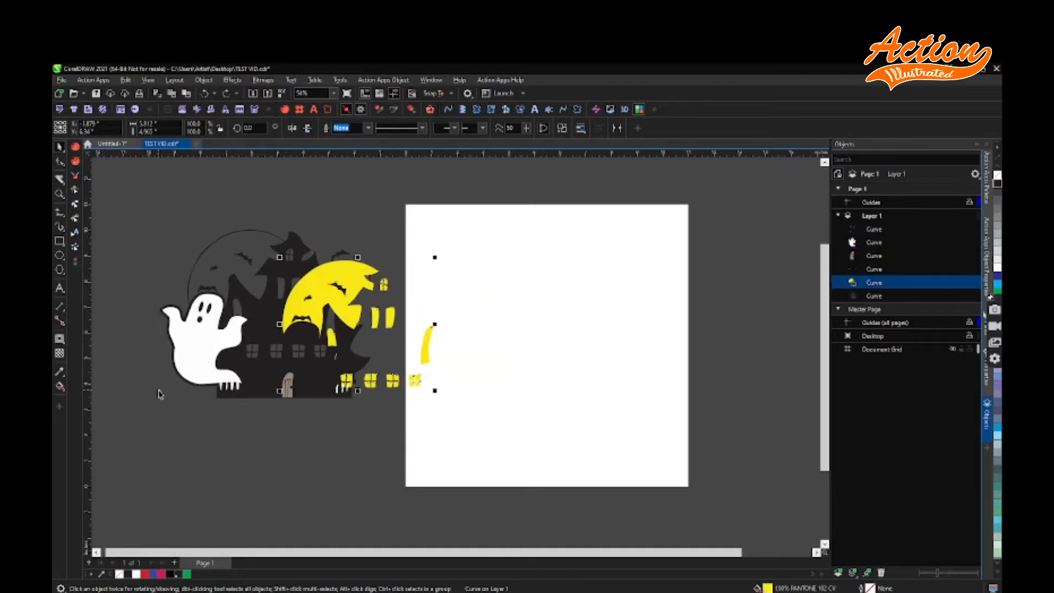
key(ctrl+z)
key(Escape)
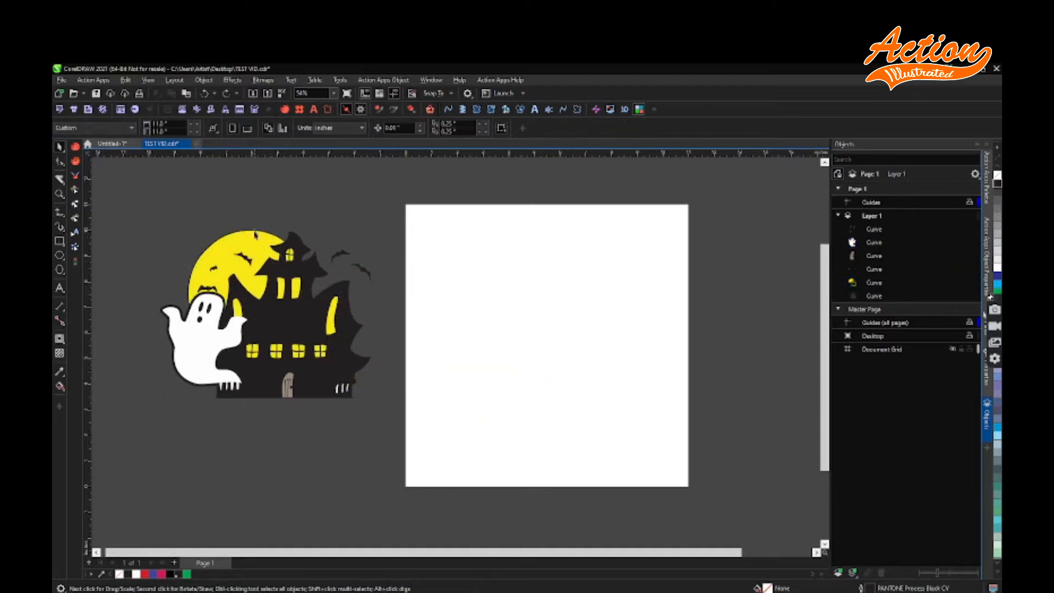
- Inspect the combined yellow curve's nodes up close around the ghost's hand and the house windows
scroll(232, 372, up, 2)
click(232, 369)
click(232, 369)
key(Escape)
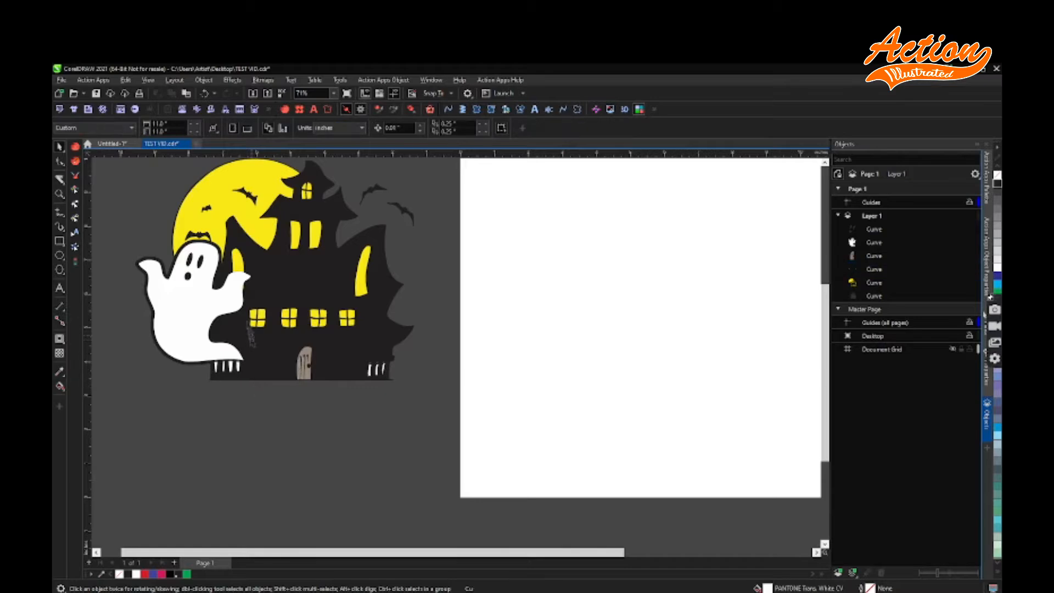
scroll(232, 280, up, 3)
scroll(232, 283, down, 3)
double_click(244, 264)
scroll(249, 286, up, 6)
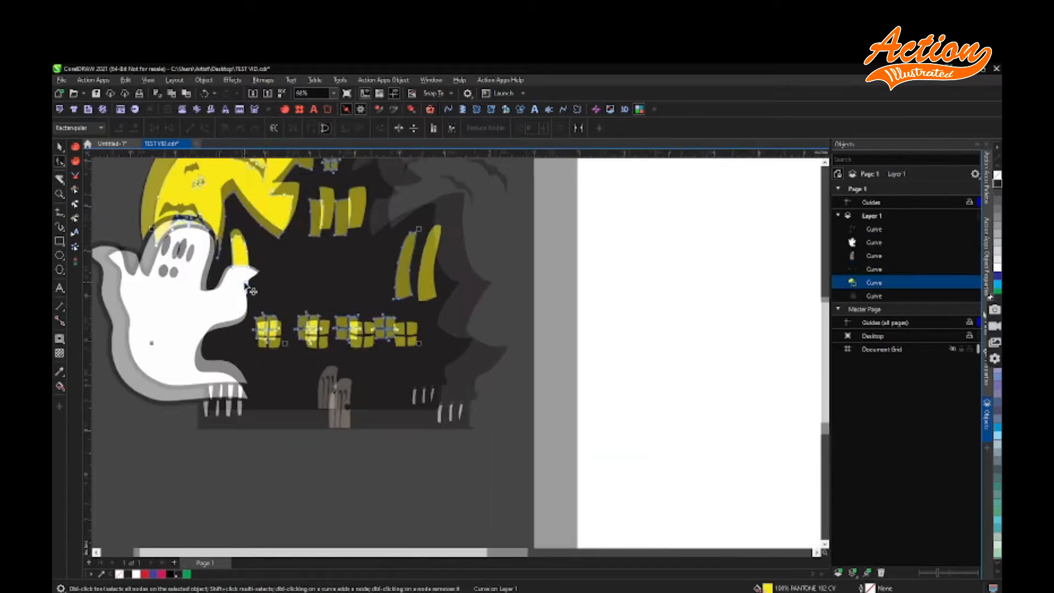
scroll(243, 283, down, 4)
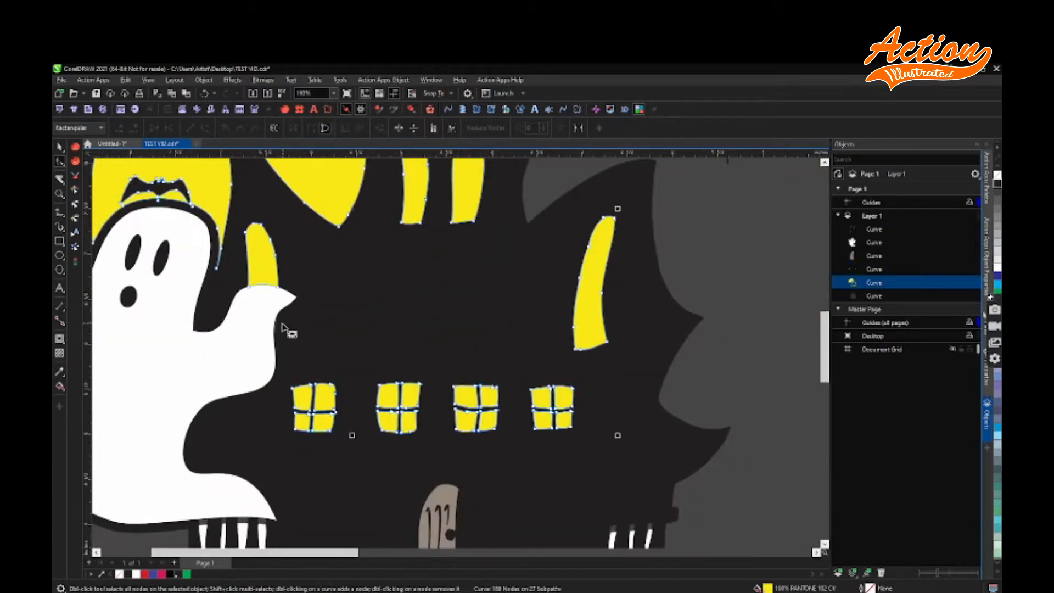
scroll(282, 327, down, 5)
click(59, 147)
click(536, 293)
scroll(537, 292, down, 1)
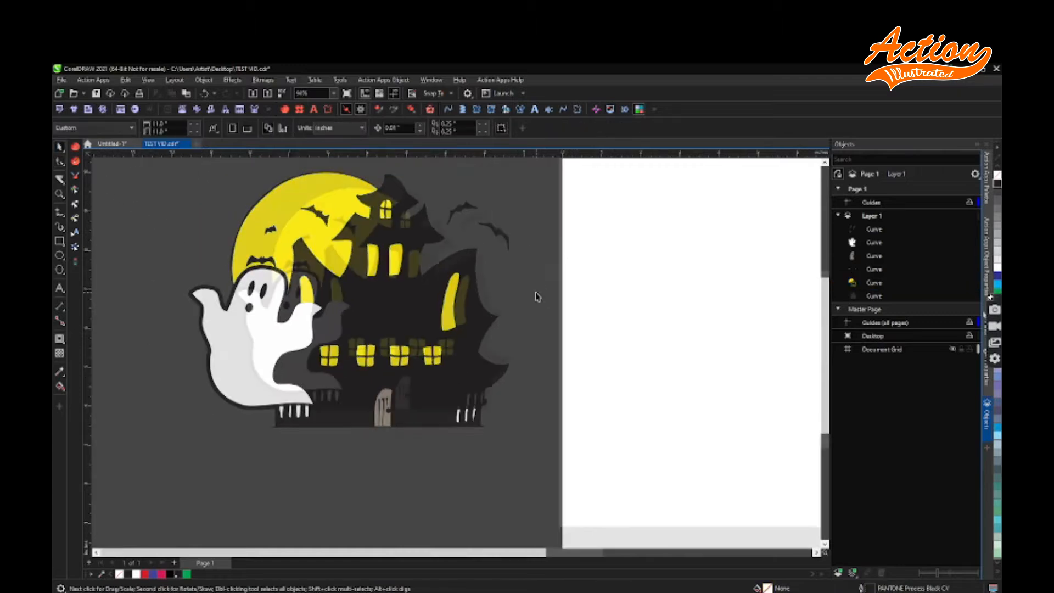
scroll(332, 337, down, 1)
- Select all the house and ghost artwork and place it in the empty area beside the page
click(332, 338)
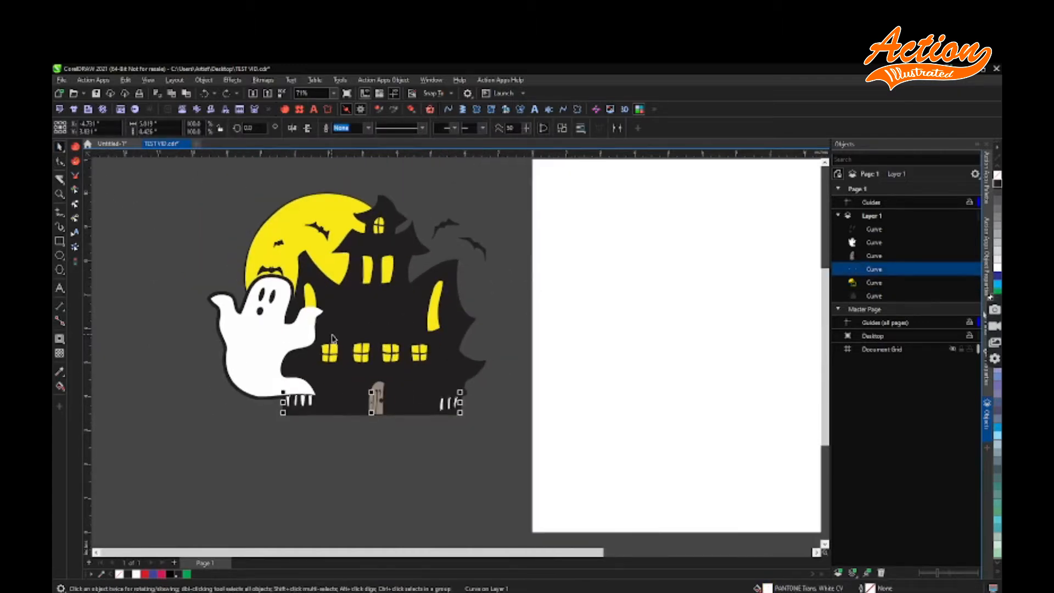
key(ctrl+a)
key(p)
scroll(332, 337, down, 4)
click(428, 211)
key(ctrl+a)
drag(503, 311, 288, 311)
- Trim the black house silhouette with the white ghost shape
scroll(288, 311, up, 3)
click(309, 313)
shift+click(343, 315)
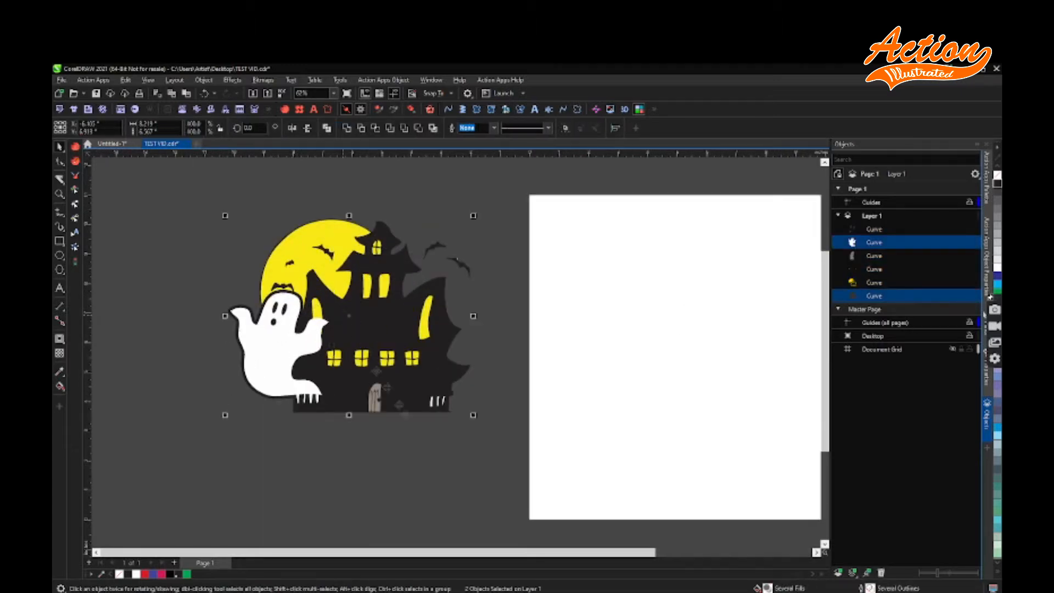
click(360, 127)
click(428, 197)
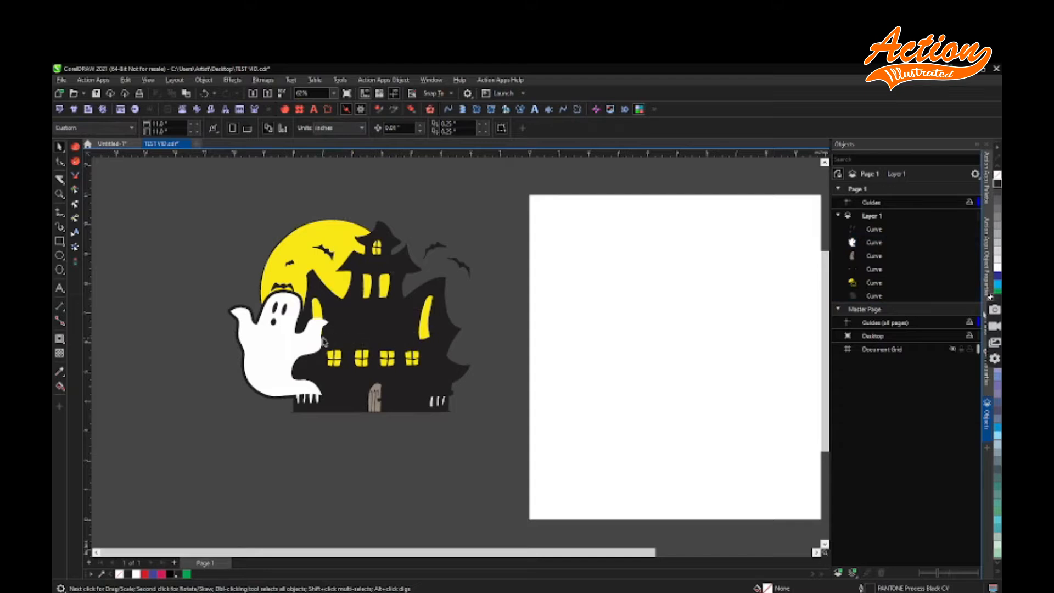
- Nudge the white fence gaps down slightly to separate them from the ghost's tail
click(275, 381)
scroll(323, 407, up, 2)
shift+click(306, 381)
scroll(304, 378, down, 1)
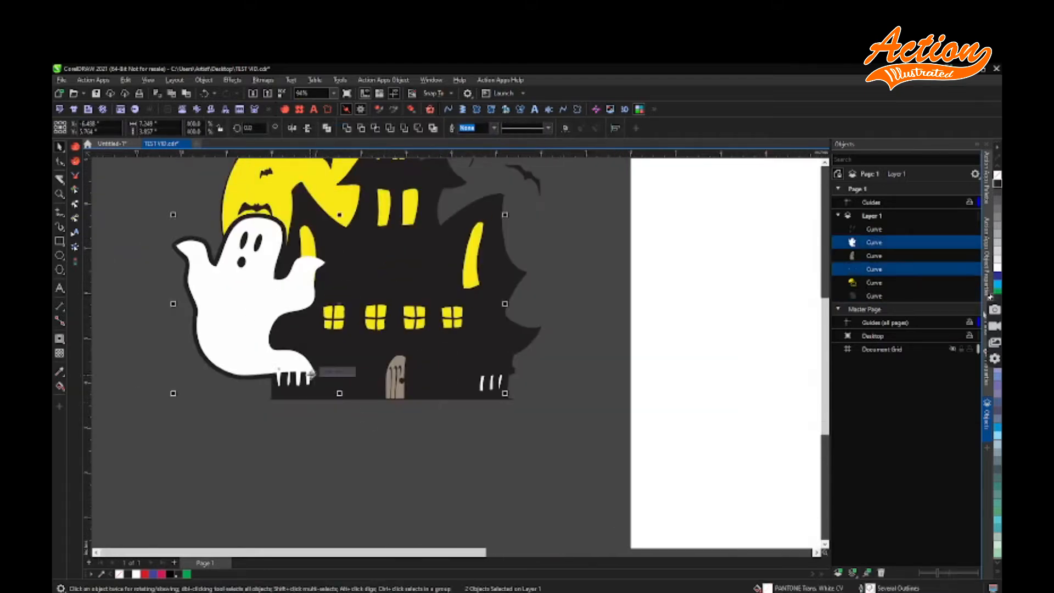
key(Escape)
click(482, 386)
key(Down)
key(Down)
click(522, 388)
scroll(354, 364, down, 2)
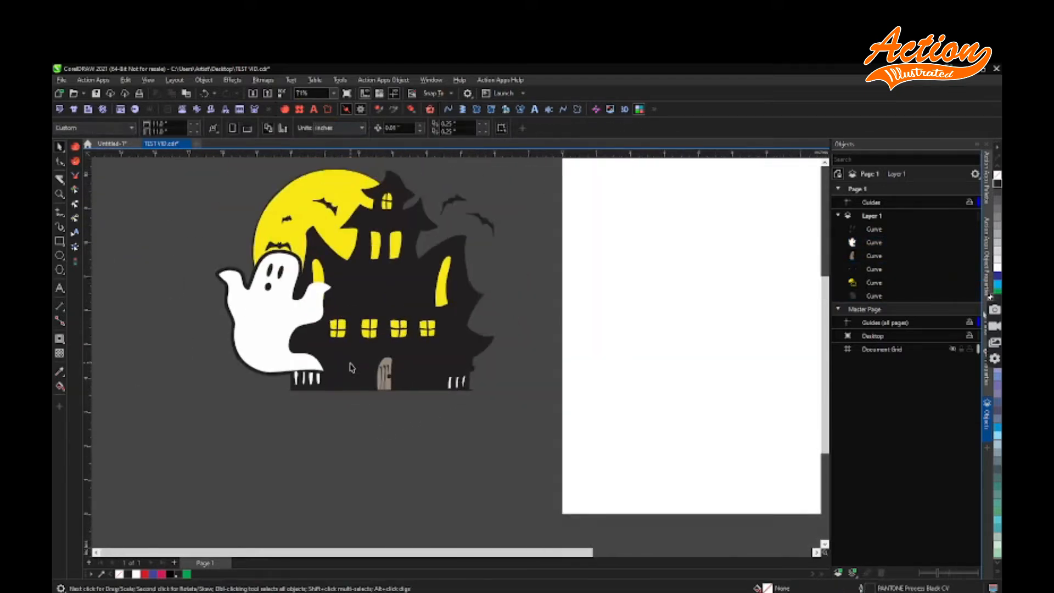
- Move the white ghost shape aside to inspect the outline beneath it and undo the move
drag(299, 323, 216, 340)
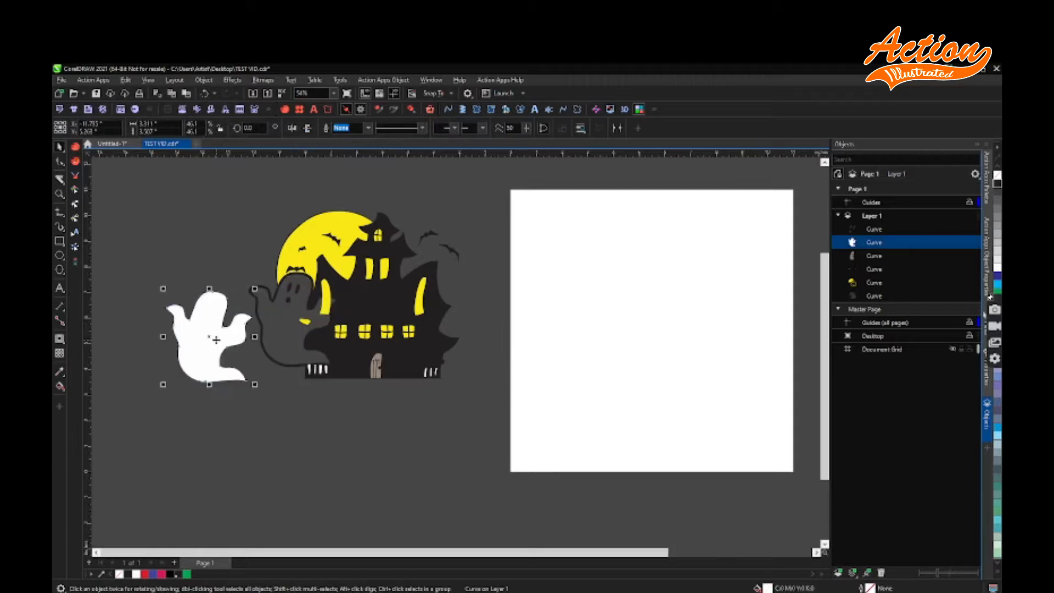
key(ctrl+z)
click(293, 329)
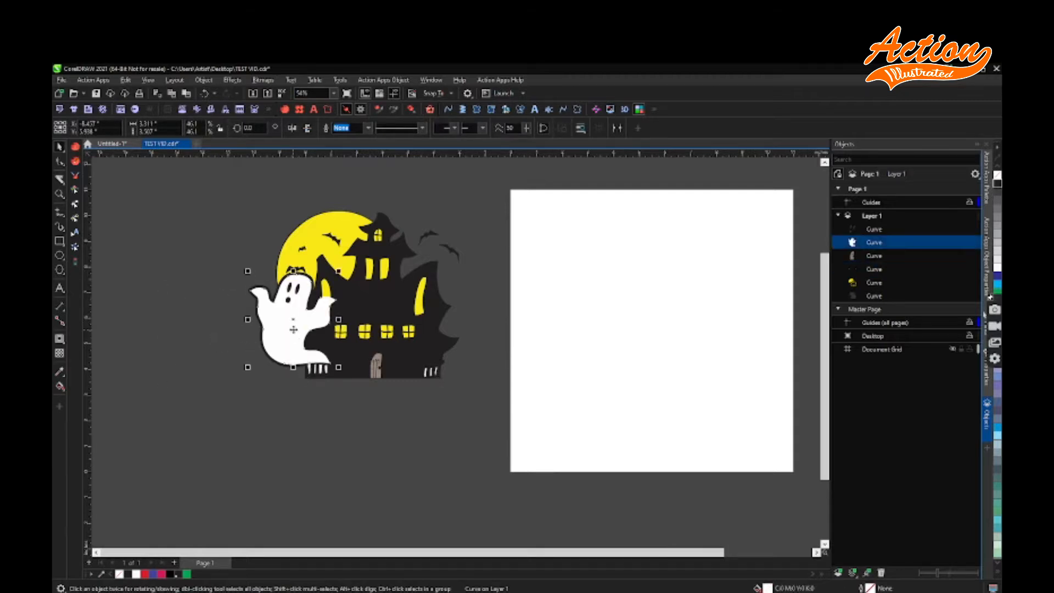
- Simplify all the house and ghost artwork to trim its overlaps, and delete the white ghost shape
drag(487, 412, 214, 183)
click(390, 130)
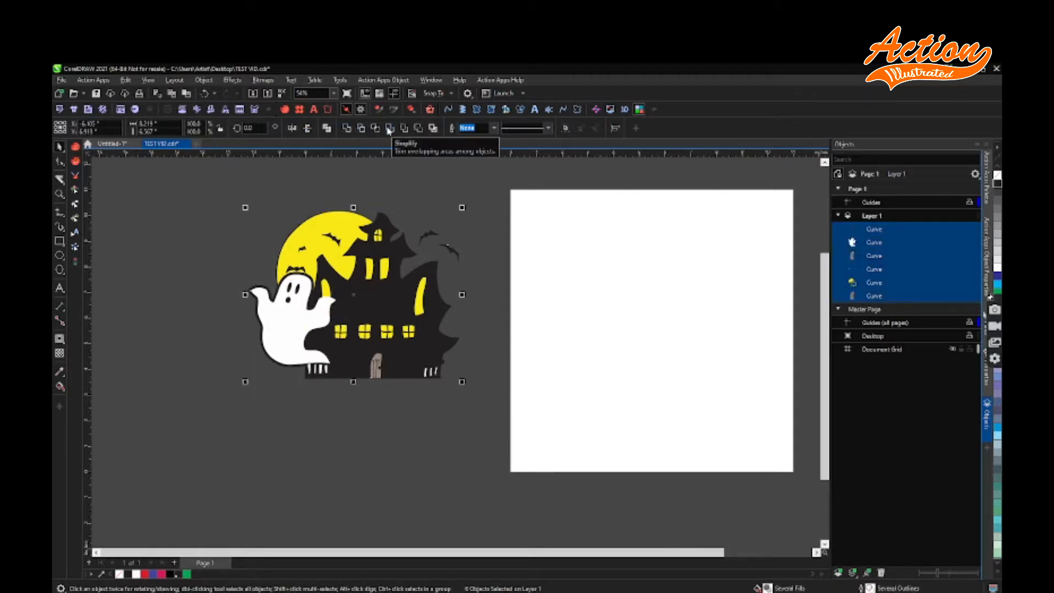
click(439, 206)
drag(295, 330, 222, 365)
key(Delete)
- Move the remaining artwork onto the page and delete the white fence gaps shape
drag(204, 168, 499, 478)
drag(376, 365, 658, 382)
scroll(661, 383, down, 1)
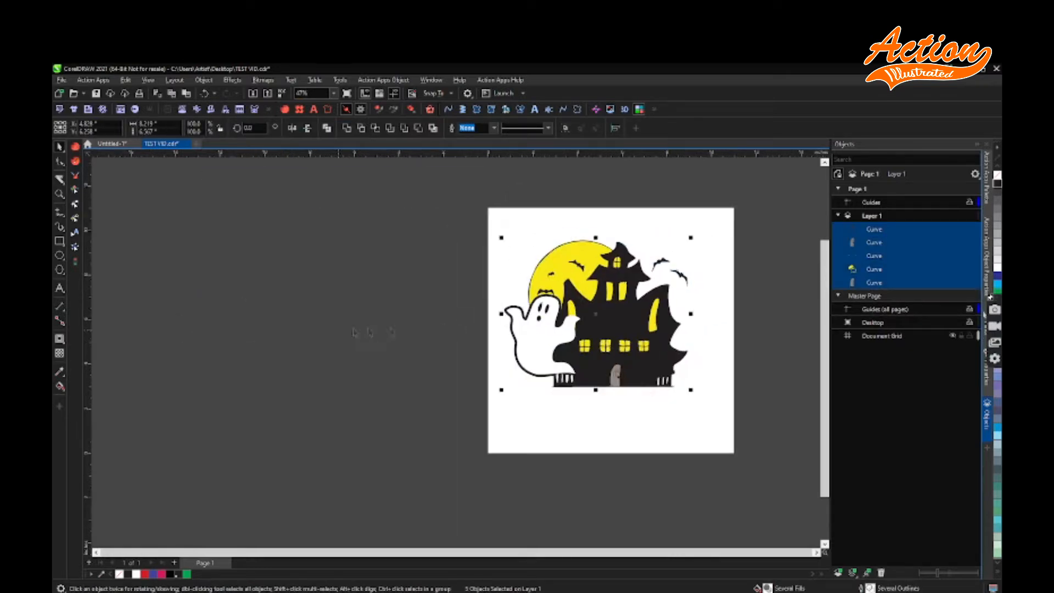
scroll(662, 382, up, 4)
click(706, 388)
key(Delete)
- Select the remaining house artwork and move it back to the empty area beside the page
scroll(430, 389, down, 3)
drag(345, 176, 651, 457)
drag(563, 360, 321, 370)
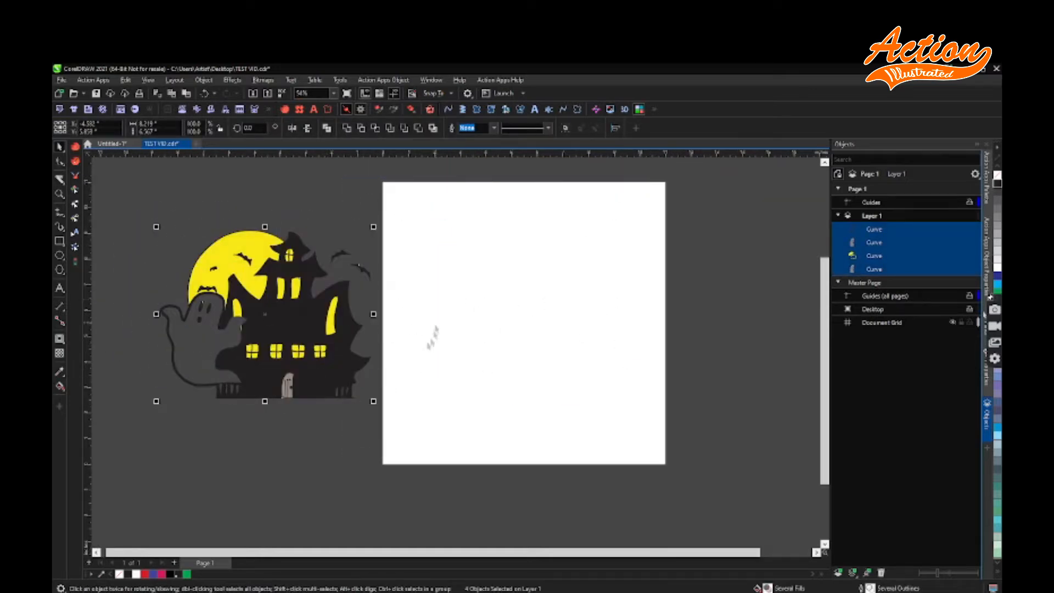
scroll(434, 336, down, 1)
scroll(312, 220, up, 1)
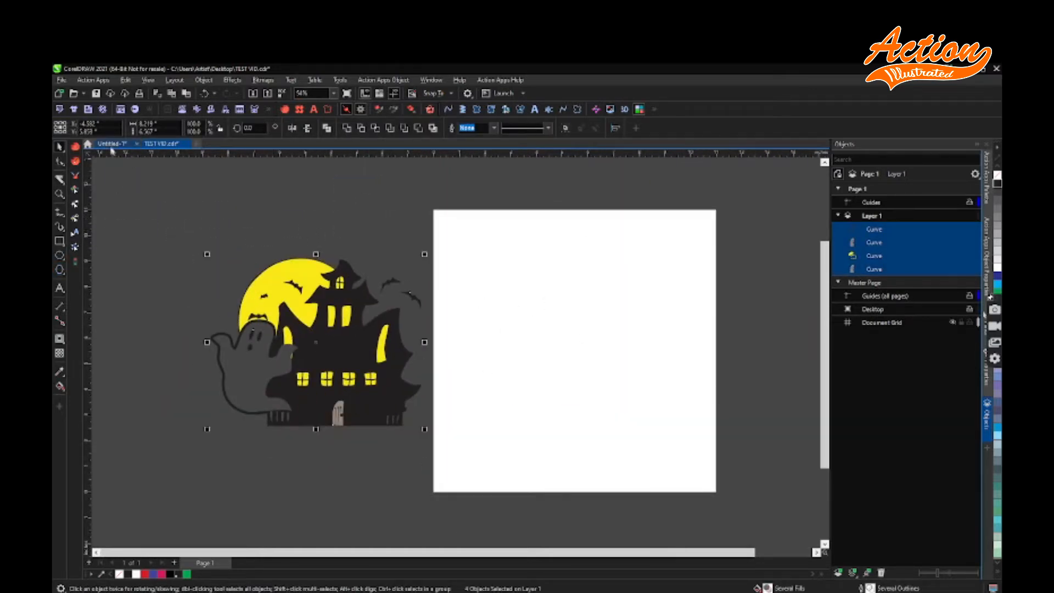
- Check the reference design and group the four remaining house artwork curves
click(111, 143)
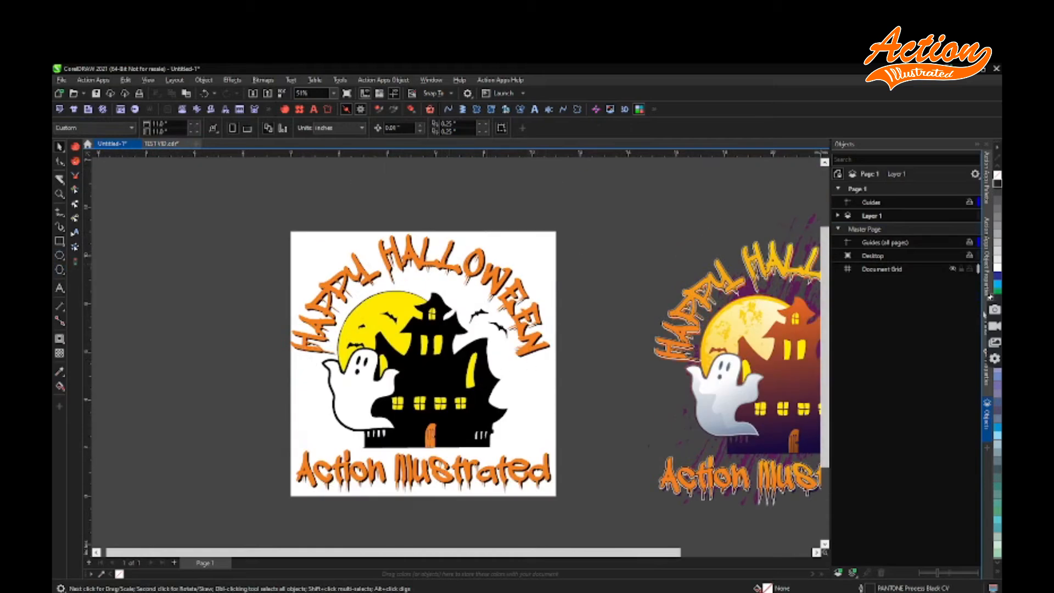
click(161, 143)
right_click(317, 297)
click(340, 335)
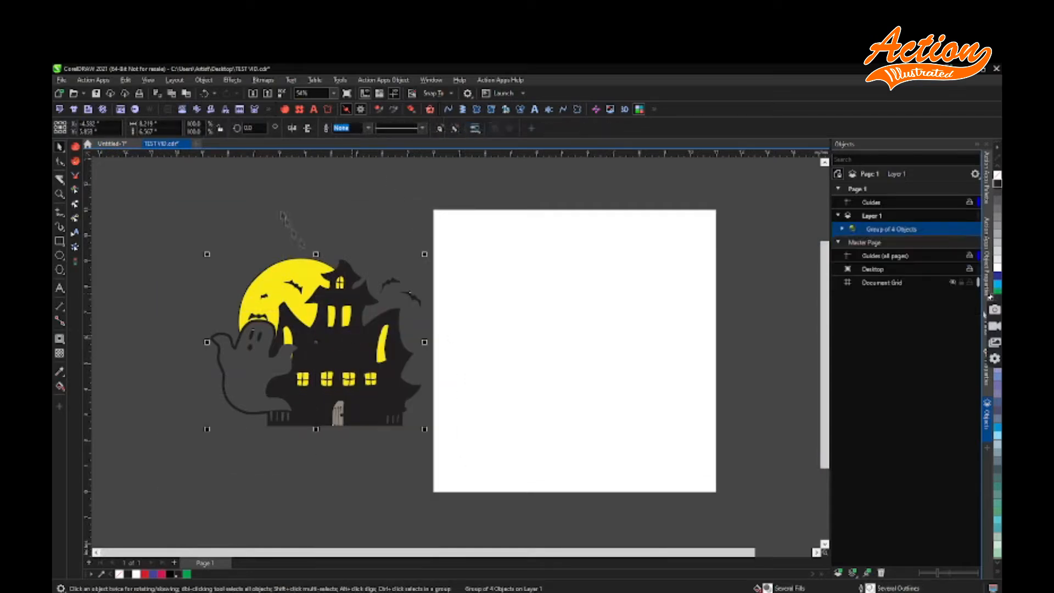
key(Escape)
- Draw a circle about 7.8 inches in diameter around the house group and align the centres of both
click(60, 255)
drag(208, 247, 412, 450)
key(space)
click(412, 389)
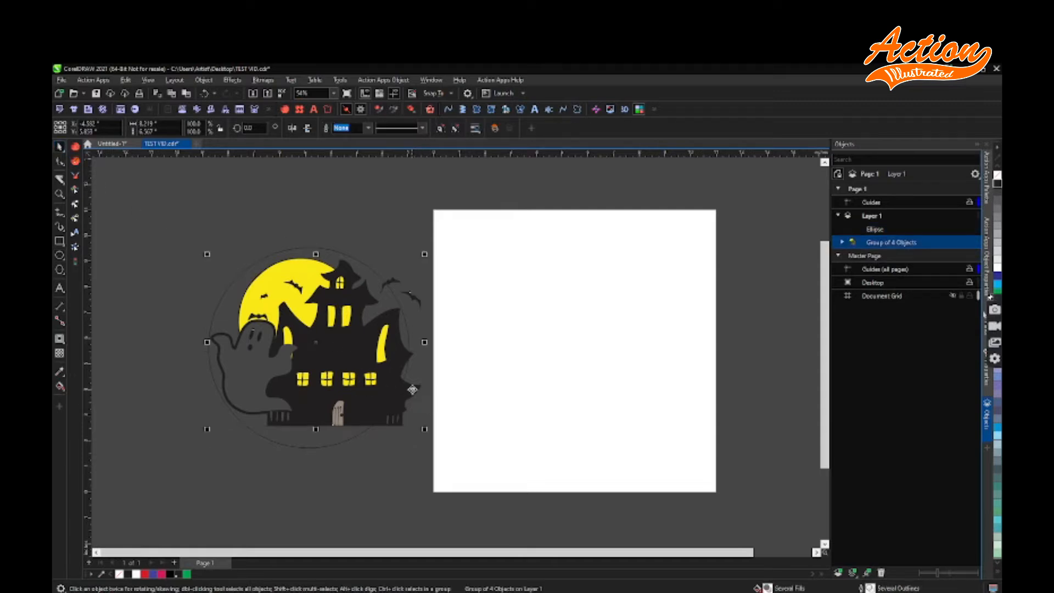
click(373, 269)
drag(169, 195, 476, 501)
key(e)
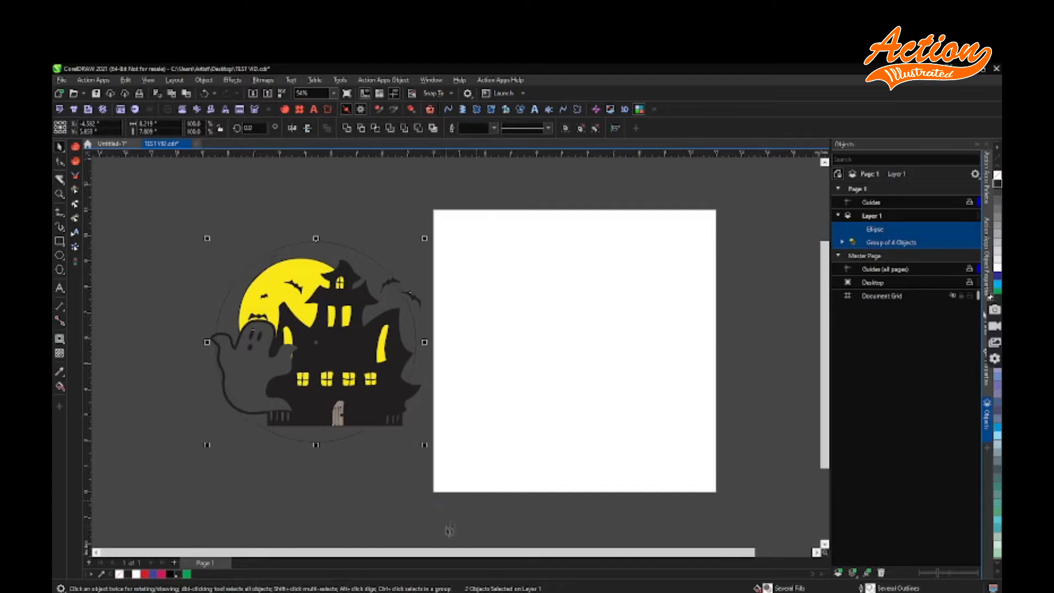
- Add the text "HAPPY HALLOWEEN" and fit it to the outside top of the circle
key(F8)
click(301, 207)
text(HAPPY HALLOWEEN)
key(ctrl+space)
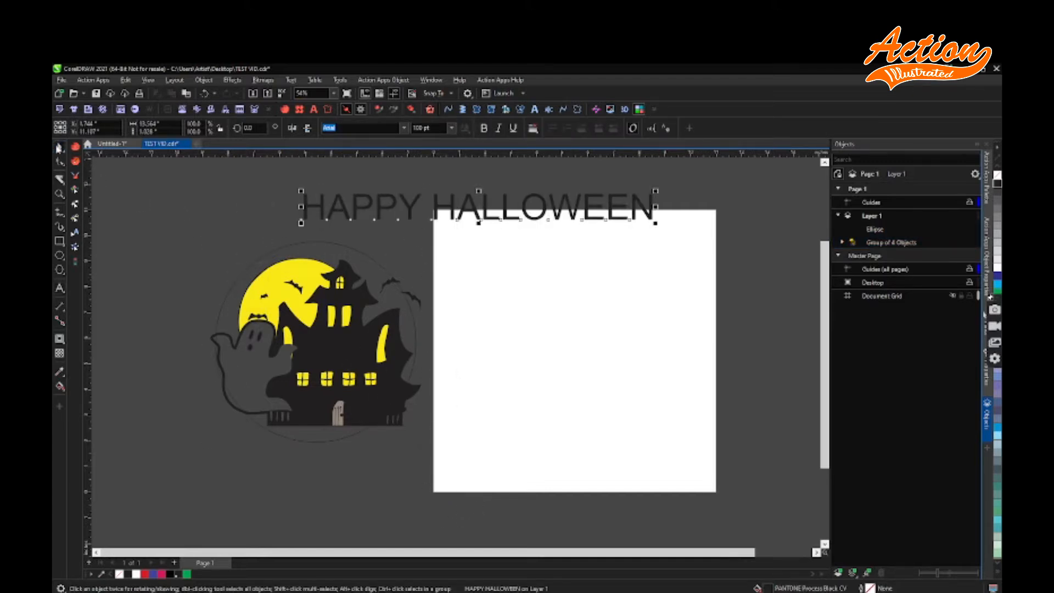
shift+click(319, 242)
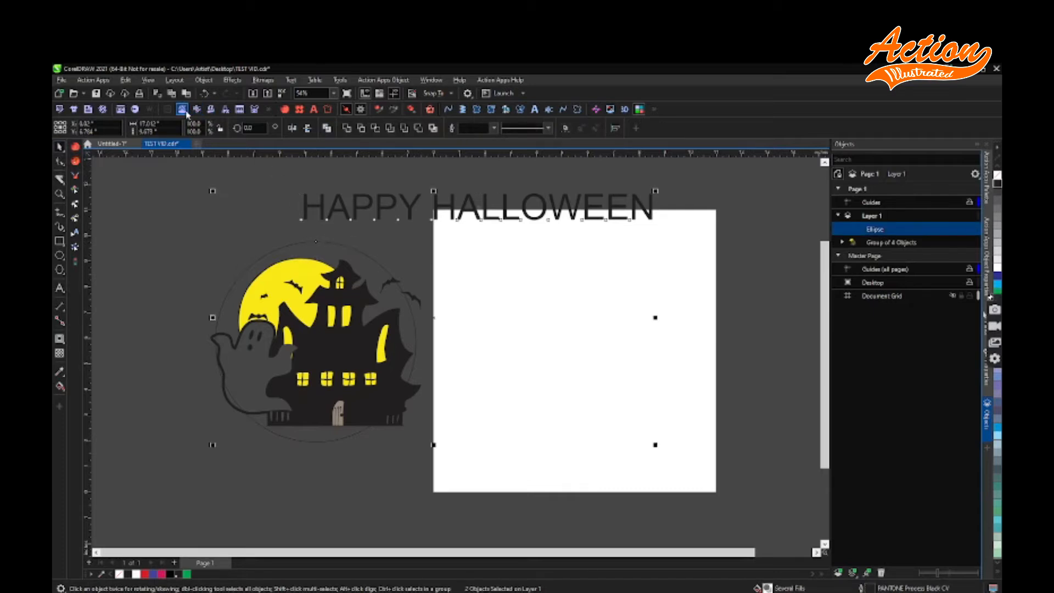
click(183, 109)
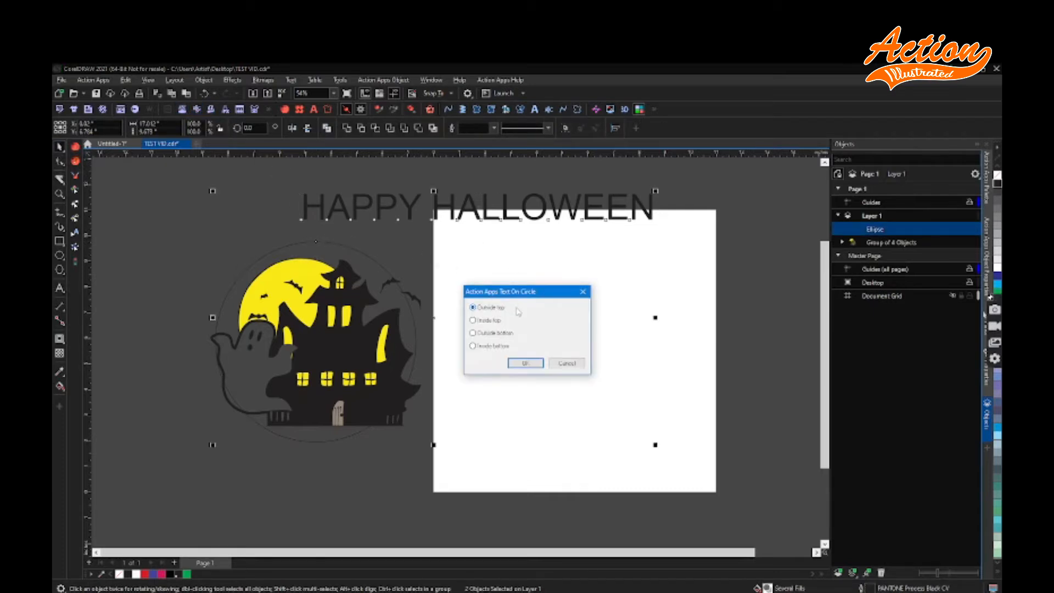
click(518, 364)
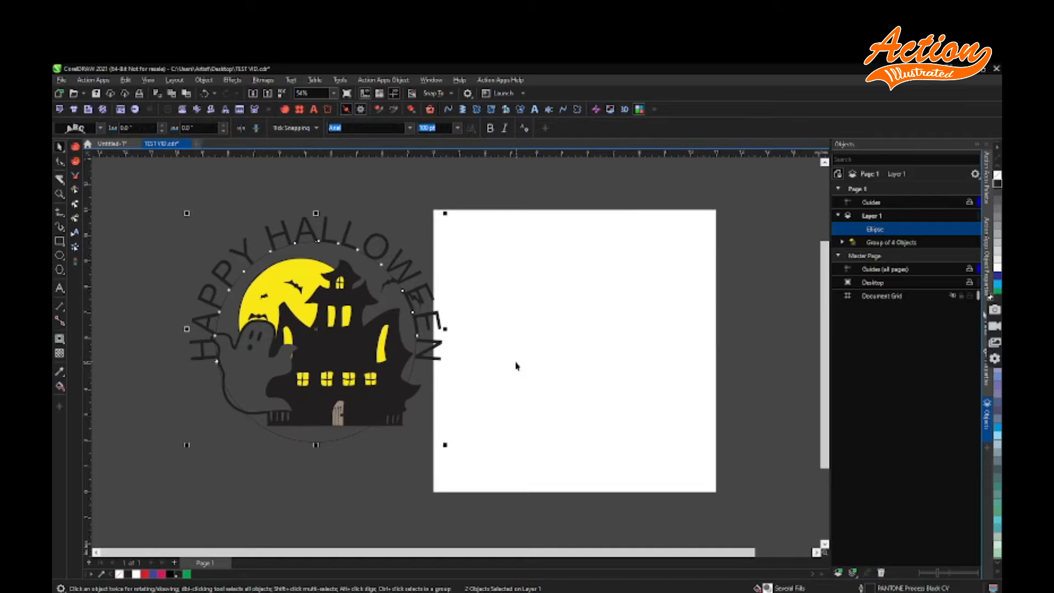
- Examine the text below the house in the reference design and return to the working document
click(112, 144)
click(162, 143)
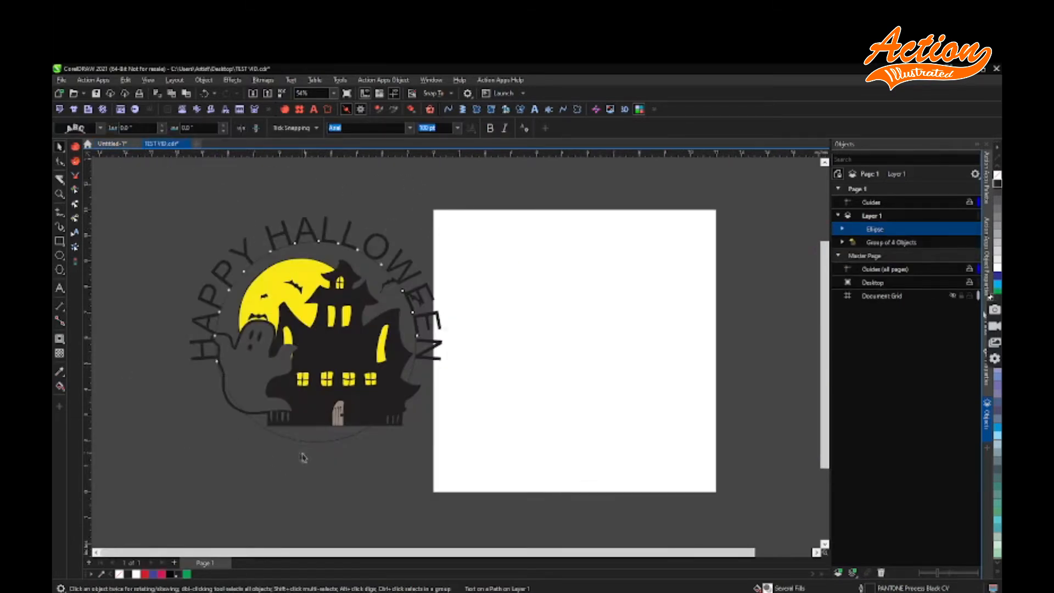
click(304, 457)
click(296, 440)
click(341, 170)
click(315, 447)
- Add the text "Action Illustrated" below the house artwork
key(F8)
click(206, 433)
text(Actio)
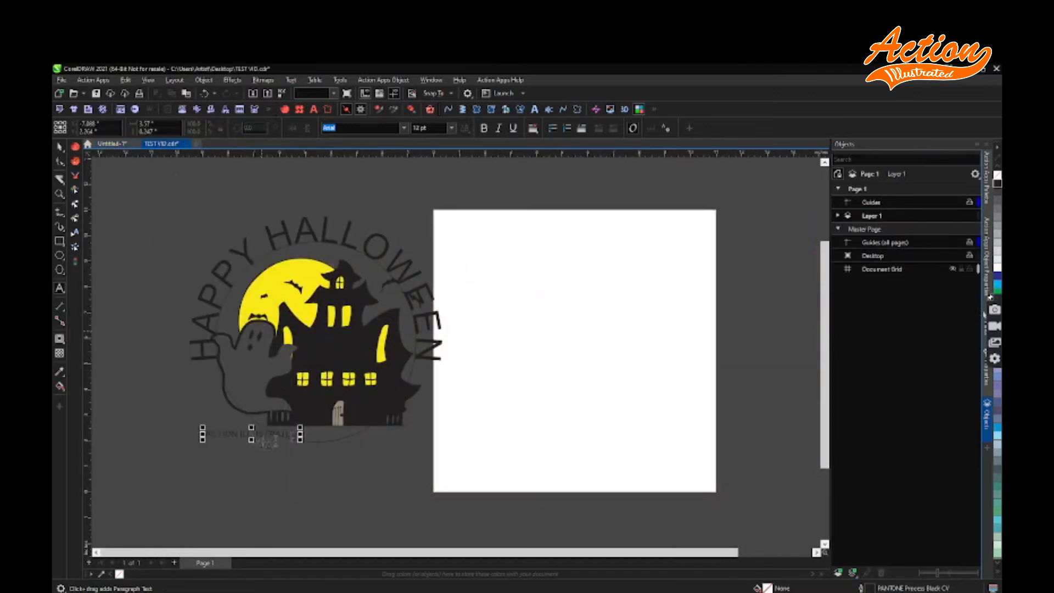
triple_click(205, 433)
triple_click(206, 433)
text(aCTI)
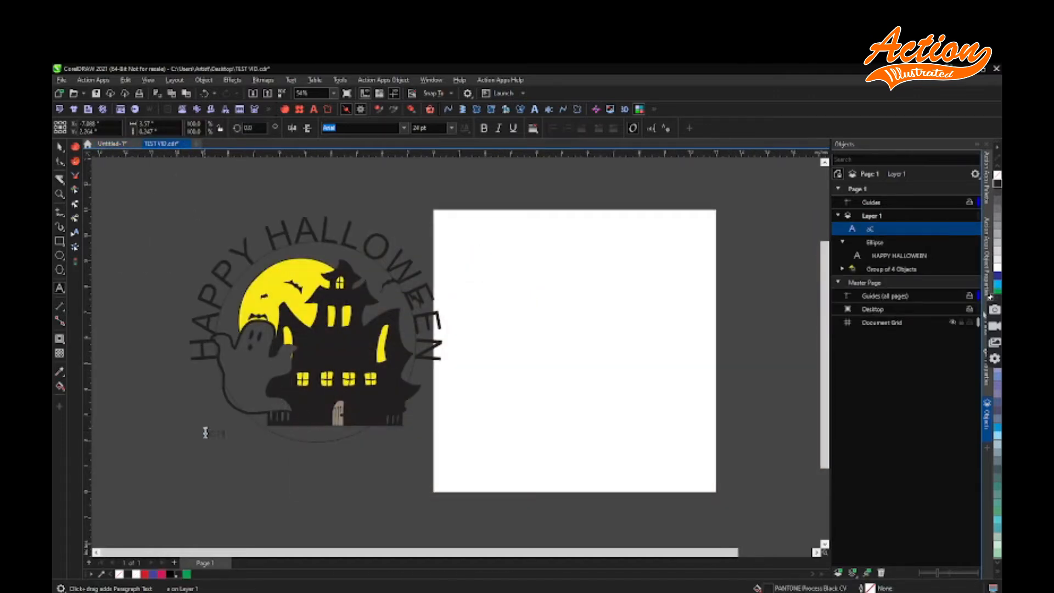
key(BackSpace)
text(Action I)
- Enlarge the "Action Illustrated" text to slightly wider than the circle and centre it horizontally under the house
click(59, 147)
drag(273, 439, 332, 459)
drag(277, 443, 332, 455)
shift+click(254, 420)
key(c)
click(338, 477)
click(357, 446)
drag(396, 455, 433, 508)
click(417, 494)
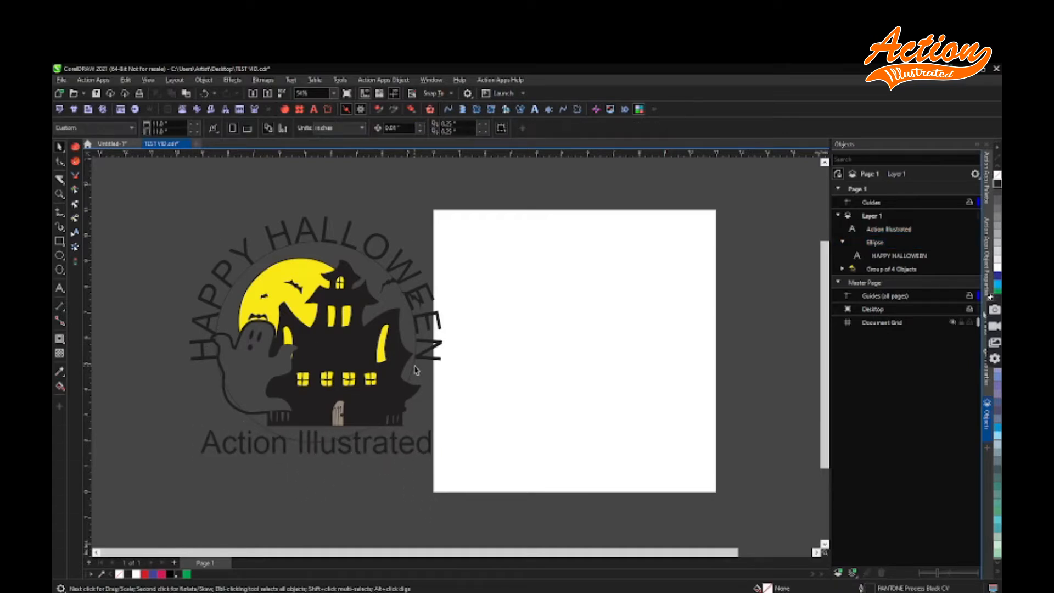
- Open the design in the Template Editor and set the "HAPPY HALLOWEEN" font to "a dripping marker"
click(286, 229)
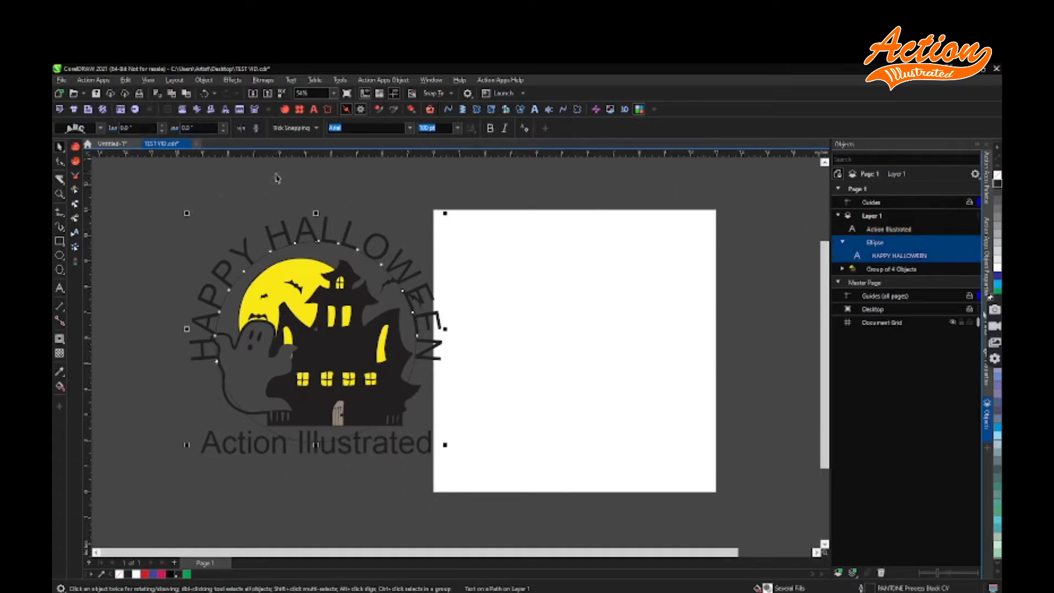
click(378, 206)
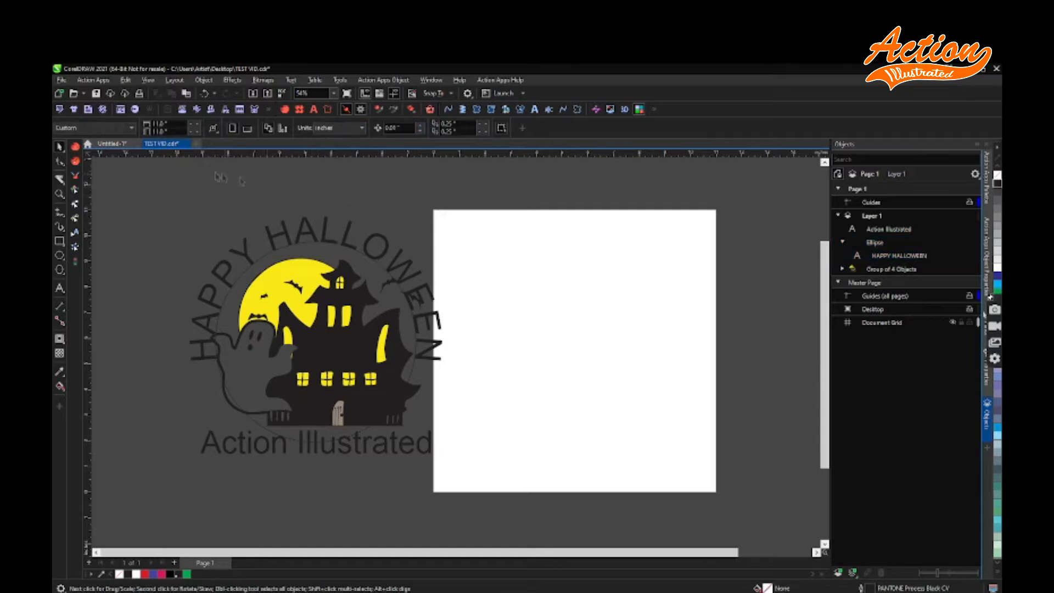
click(60, 109)
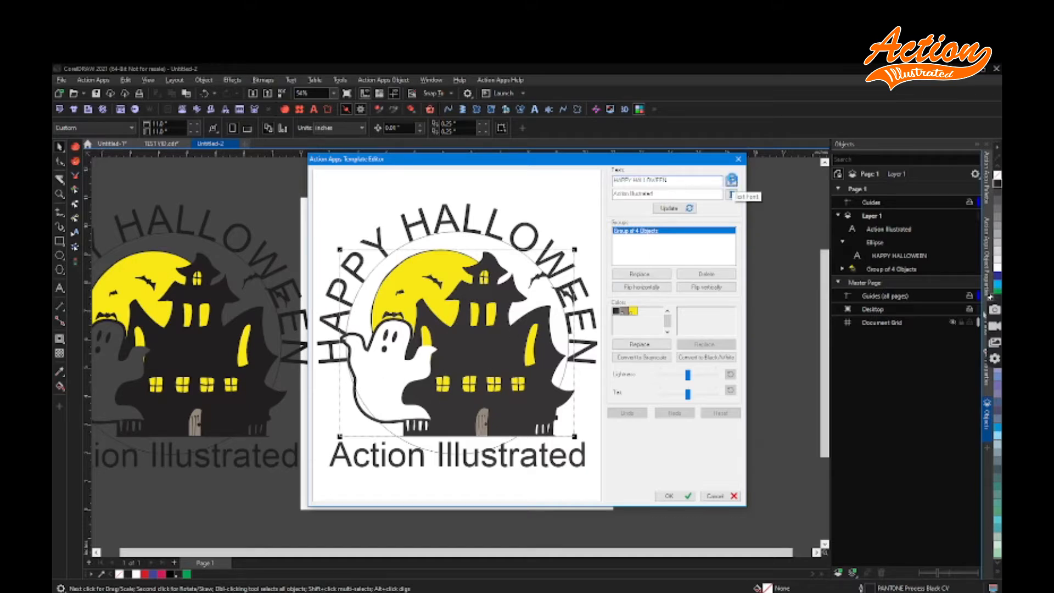
click(732, 181)
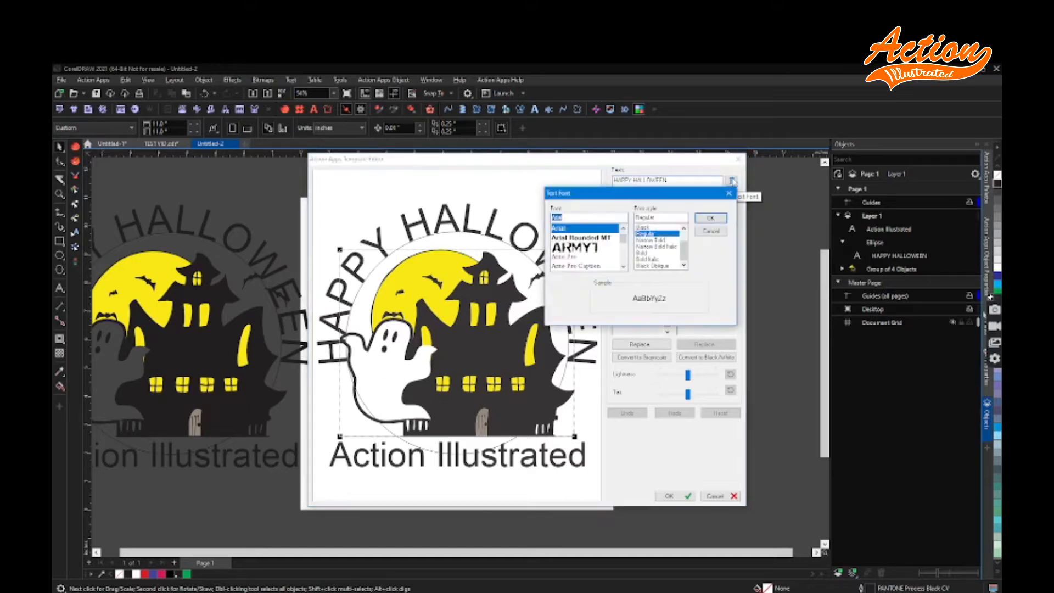
text(a drip)
click(572, 227)
click(704, 219)
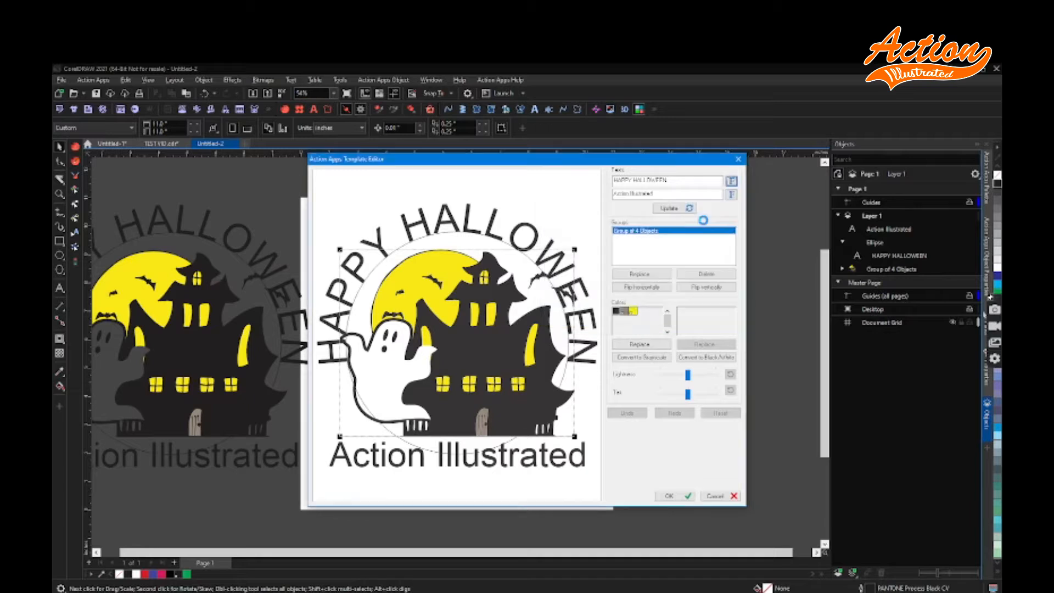
- Set the "Action Illustrated" font to "a dripping marker" in the Template Editor
click(731, 194)
text(a dri)
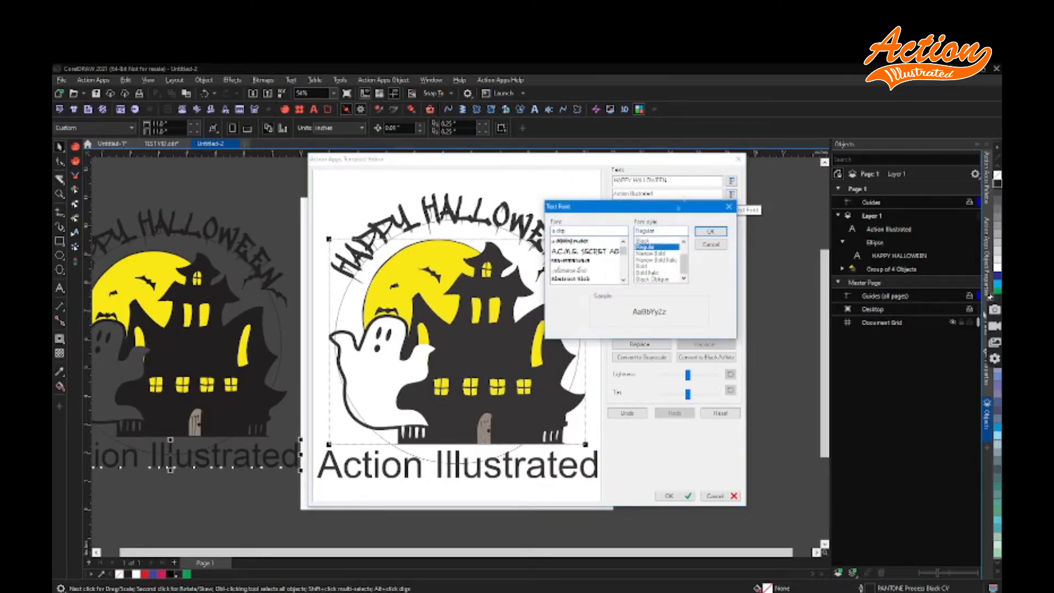
text(ping marker)
click(710, 231)
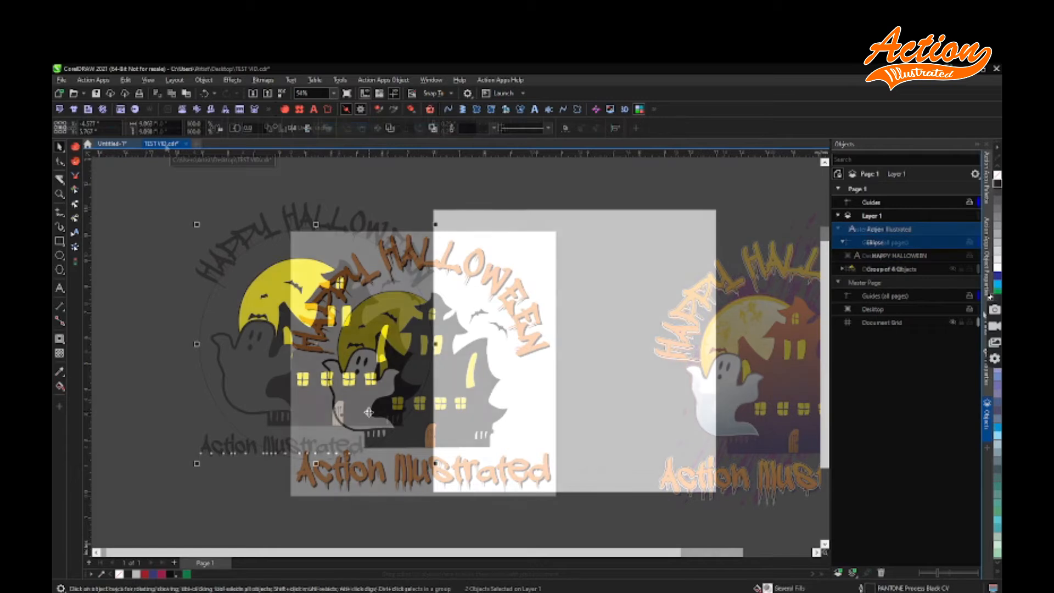
- Set the alignment of the "Action Illustrated" text to Center
click(532, 130)
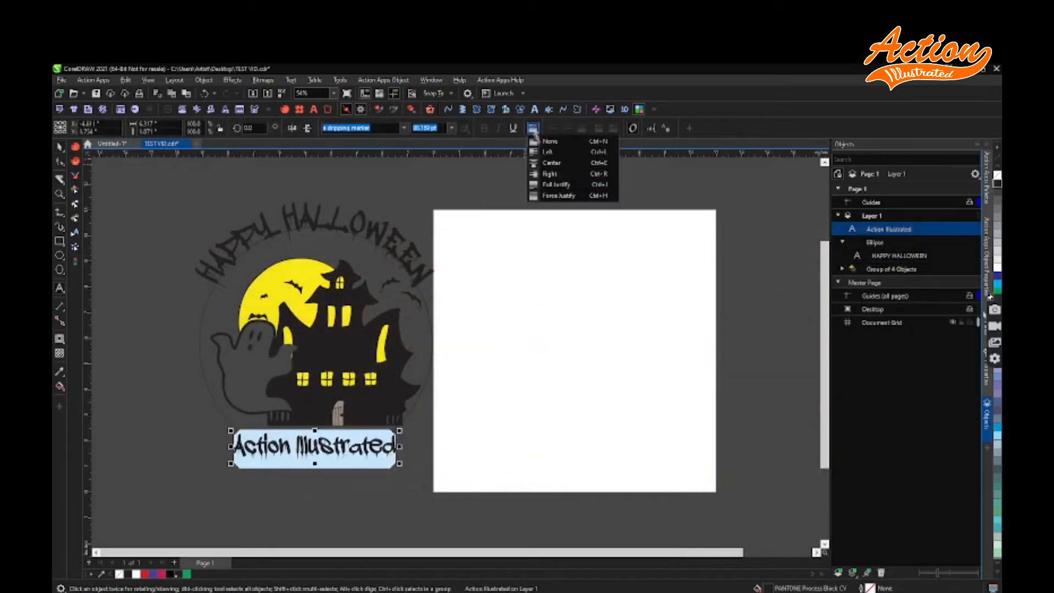
click(541, 163)
click(60, 146)
click(59, 288)
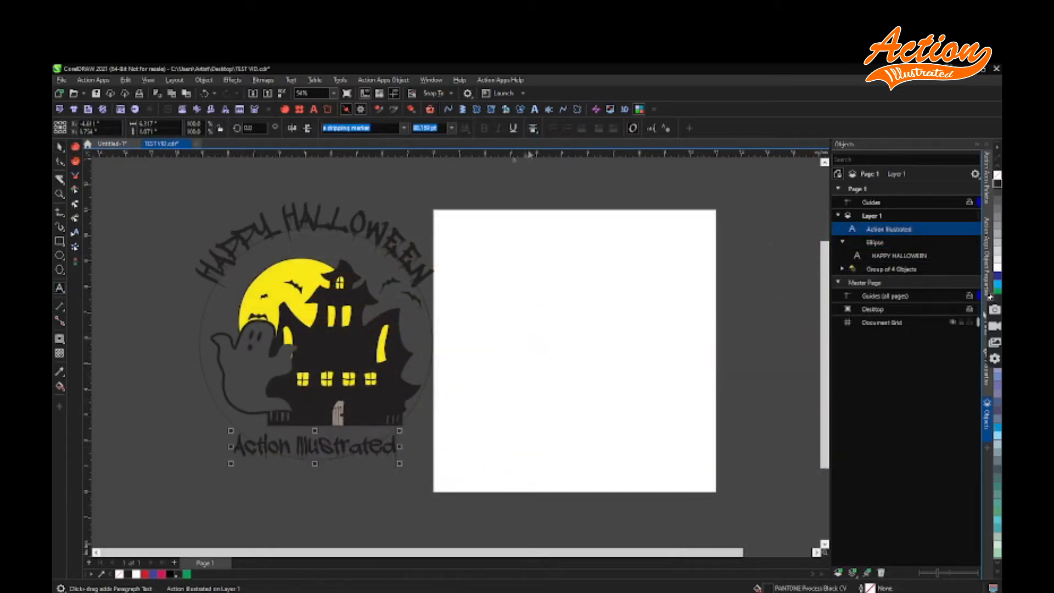
click(532, 128)
click(544, 164)
- Deselect the artwork and set the Text tool's alignment to Center for new text
click(60, 147)
click(124, 196)
click(59, 288)
click(532, 128)
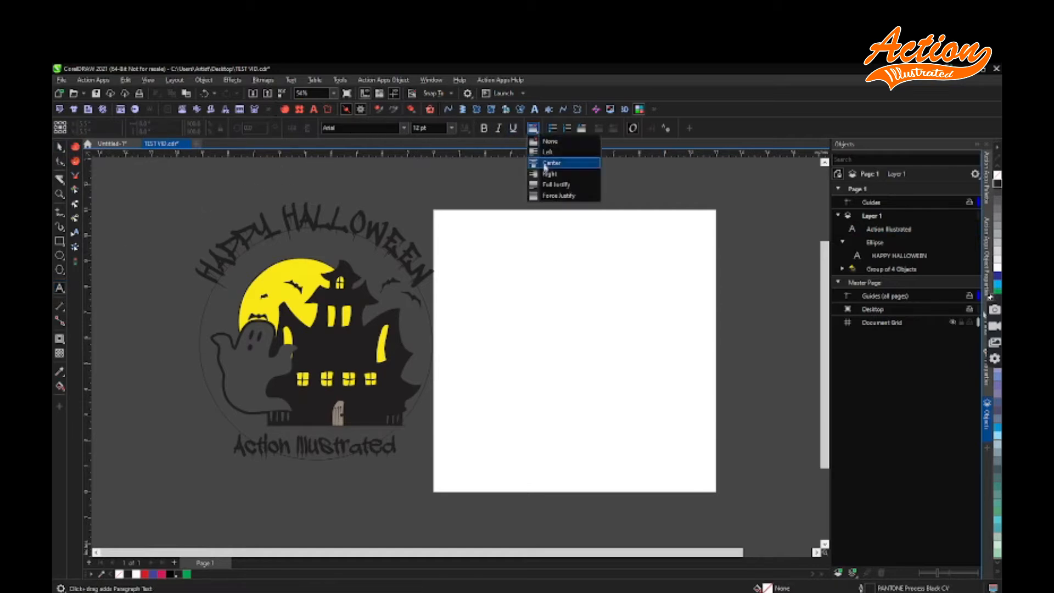
click(543, 164)
click(544, 381)
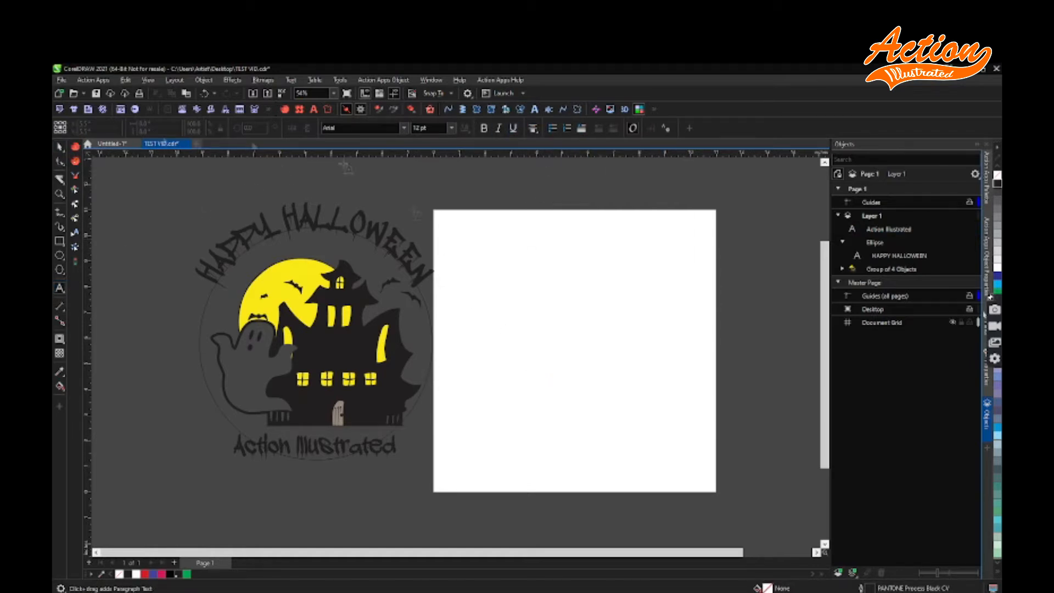
- Try font sizes of 150 pt and 100 pt on "Action Illustrated", and scale it to about 9 inches wide
click(60, 148)
click(384, 446)
click(451, 128)
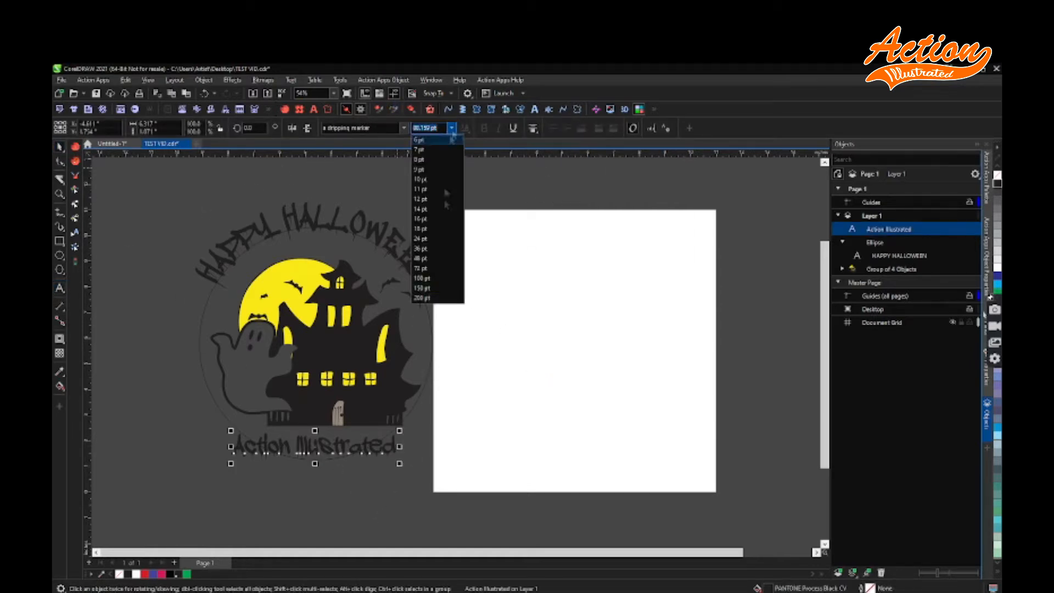
click(443, 290)
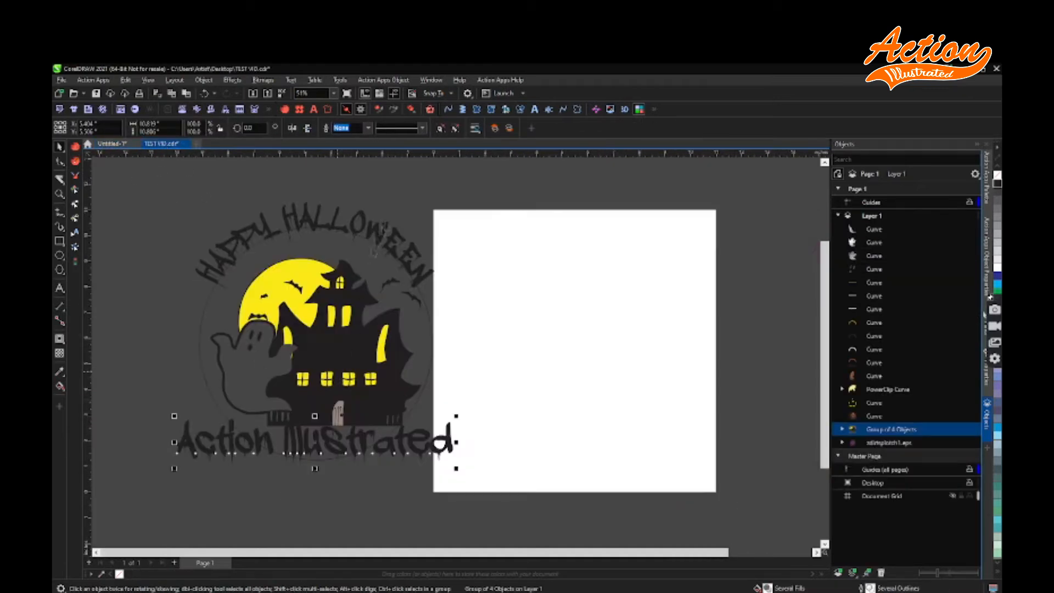
click(452, 128)
click(432, 277)
drag(409, 463, 432, 482)
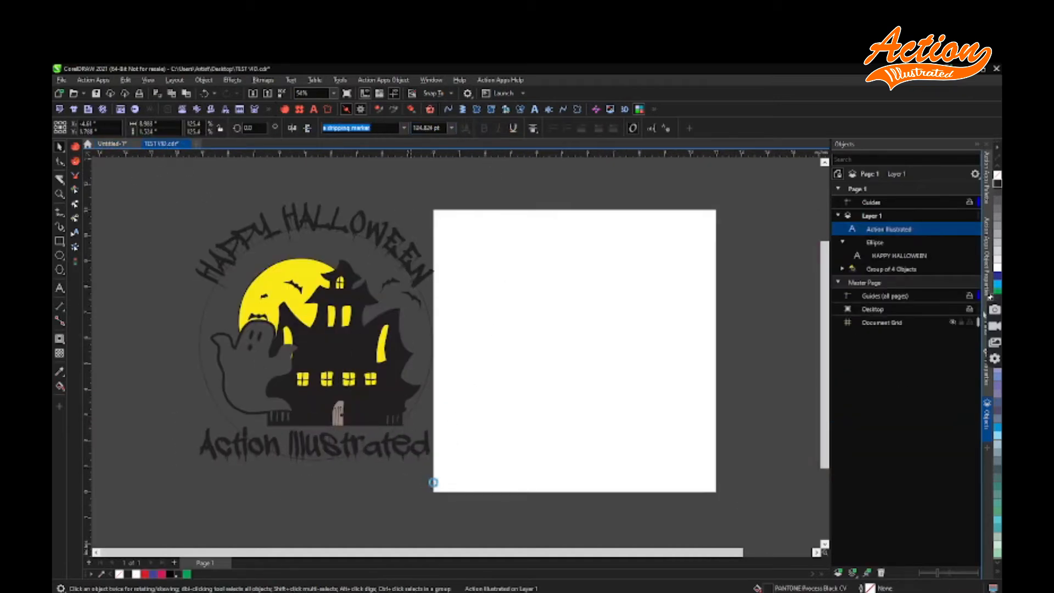
- Set the arched "HAPPY HALLOWEEN" text to 150 pt and compare it with the reference design
click(395, 234)
click(456, 128)
click(439, 290)
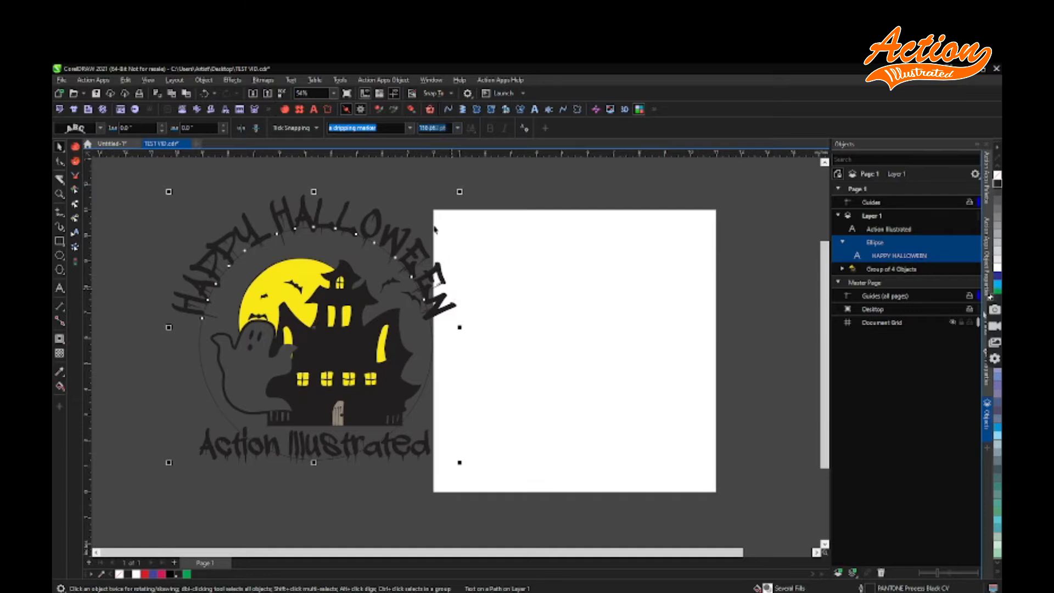
click(112, 143)
click(169, 146)
click(425, 278)
right_click(425, 278)
key(Escape)
click(204, 80)
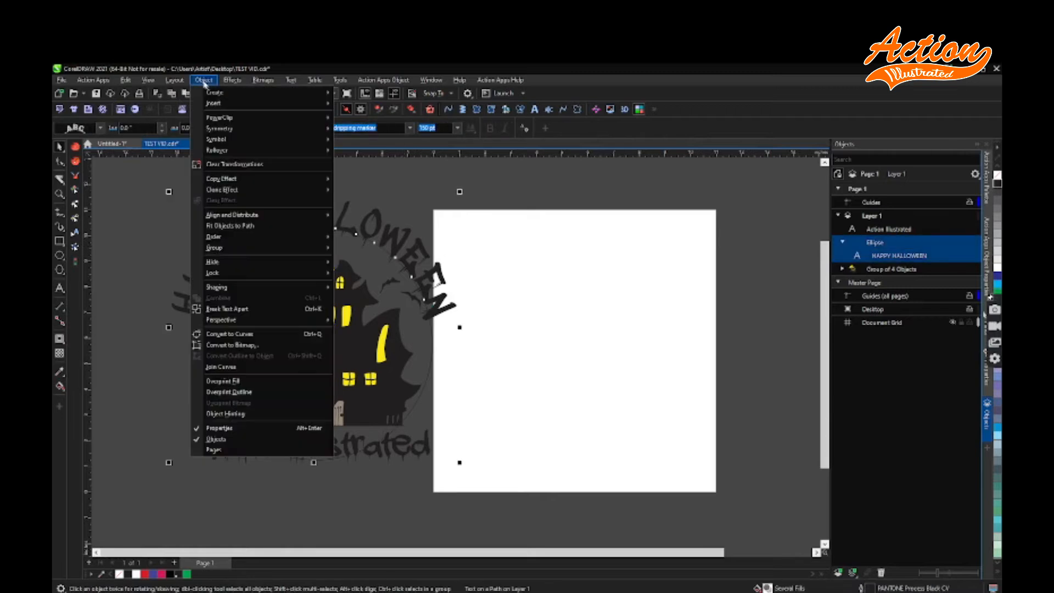
click(357, 252)
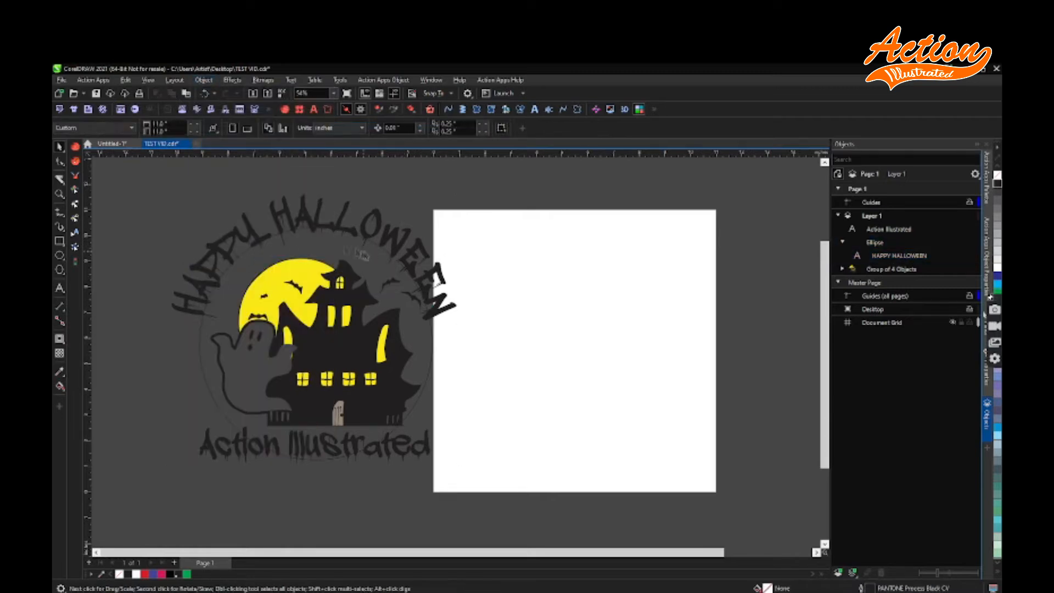
- Break the arched "HAPPY HALLOWEEN" text apart from its ellipse path and delete the ellipse
click(201, 346)
click(204, 81)
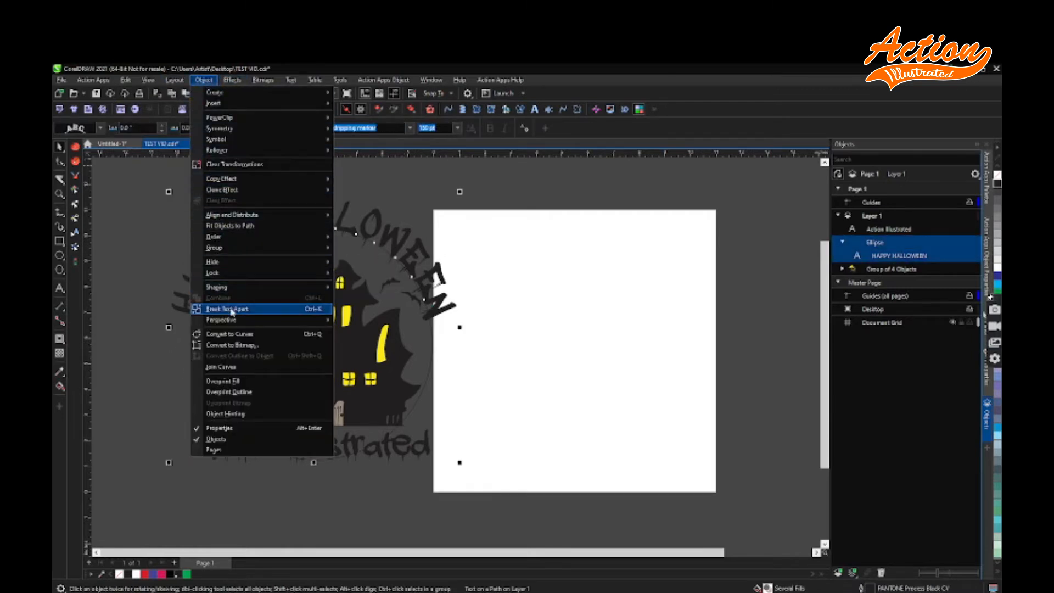
click(231, 309)
click(427, 343)
click(385, 233)
- Convert both the arched "HAPPY HALLOWEEN" and the straight "Action Illustrated" text to curves
drag(135, 176, 473, 491)
click(206, 82)
click(230, 340)
click(470, 305)
click(446, 308)
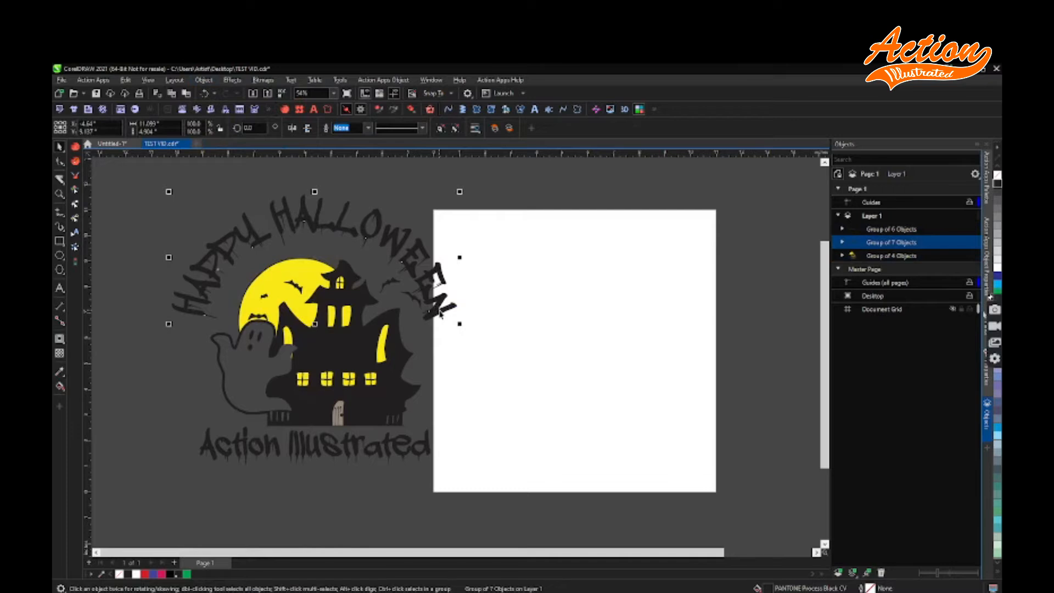
click(440, 311)
click(447, 307)
shift+click(414, 447)
click(461, 321)
double_click(444, 308)
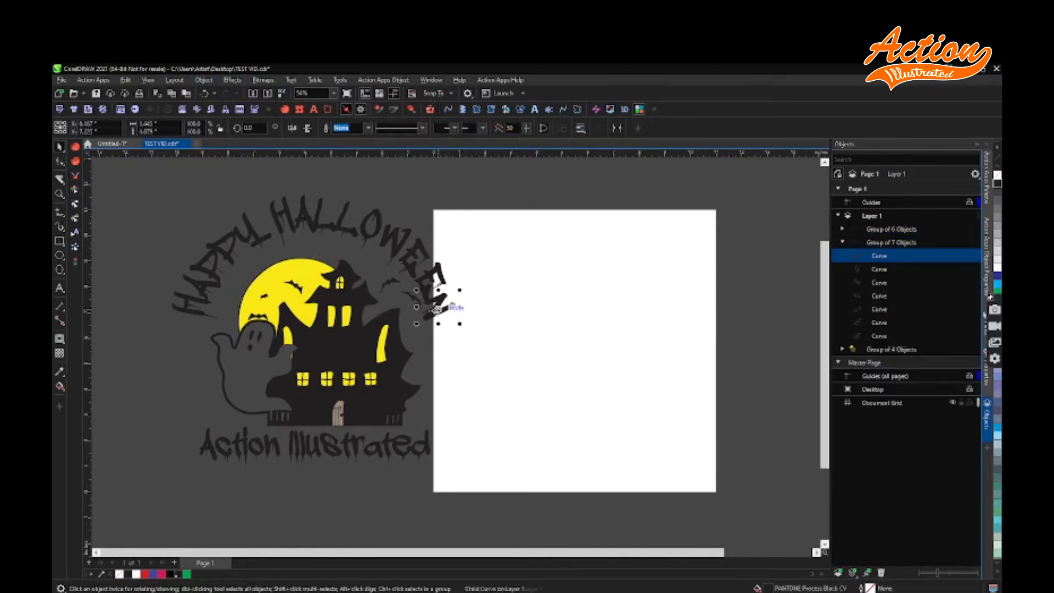
scroll(441, 300, up, 3)
scroll(441, 300, down, 2)
click(59, 148)
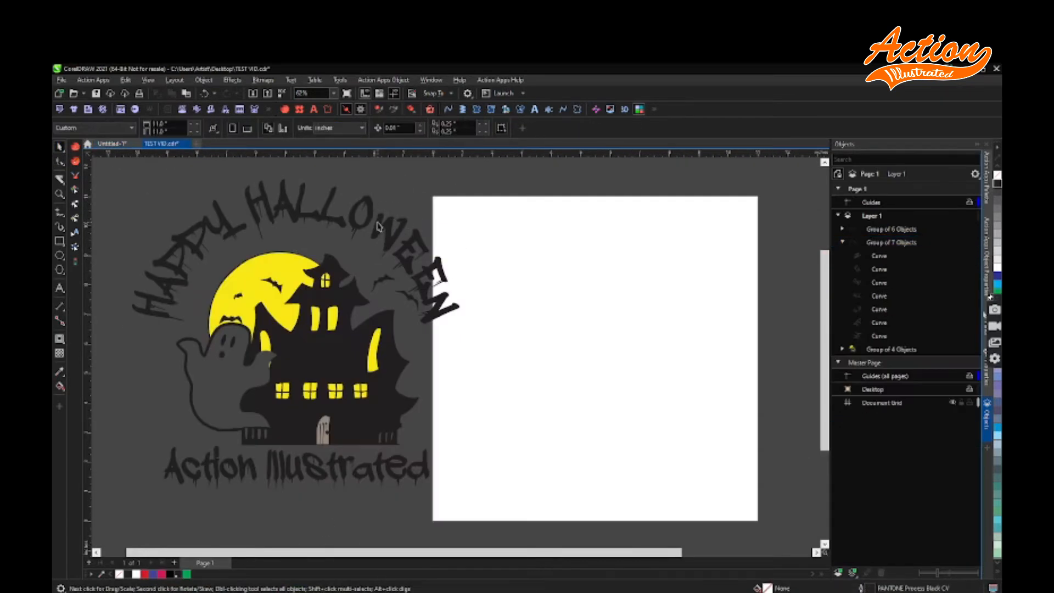
- Fill the "HAPPY HALLOWEEN" and "Action Illustrated" lettering groups with orange
click(890, 242)
shift+click(890, 229)
scroll(997, 259, down, 3)
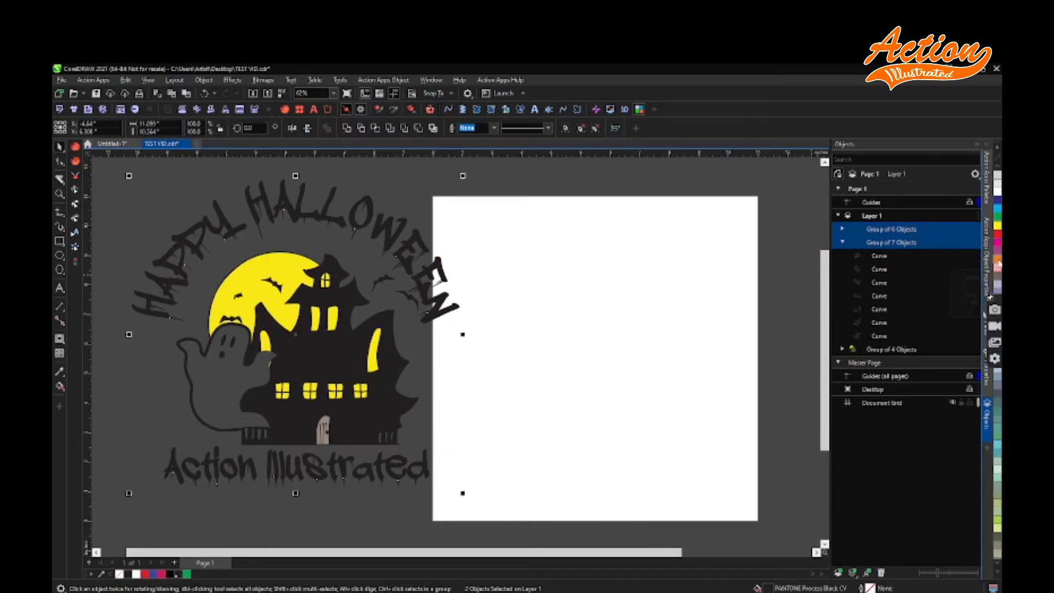
click(996, 258)
click(495, 279)
- Duplicate both orange lettering groups in place and offset the copies slightly downward
click(439, 269)
shift+click(425, 460)
right_click(407, 241)
click(450, 308)
right_click(489, 288)
click(524, 361)
key(Down)
scroll(997, 202, up, 3)
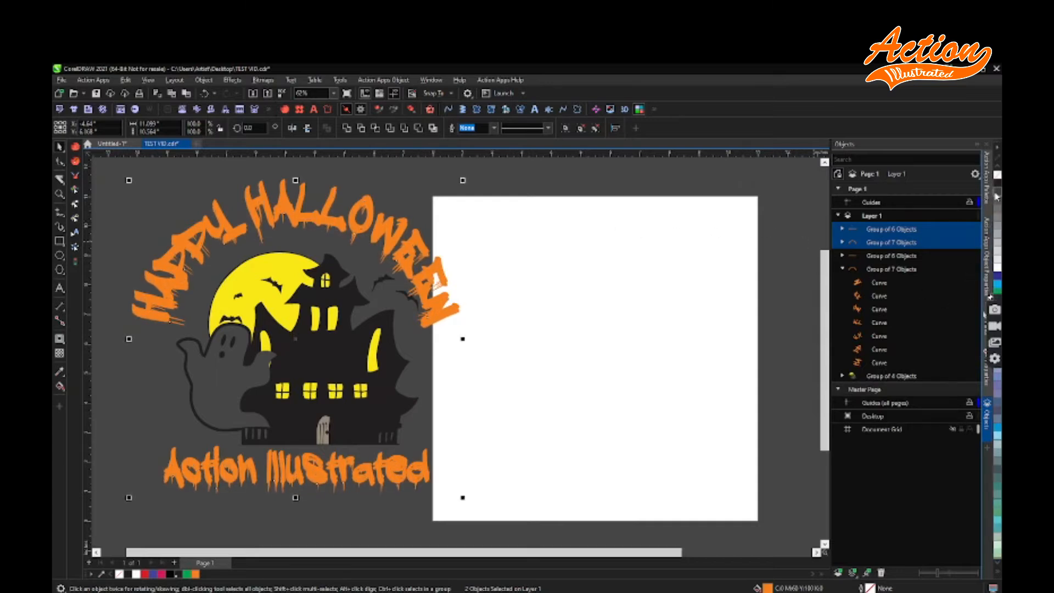
- Fill the offset lettering copies with black and send them behind the other artwork as a drop shadow
click(997, 183)
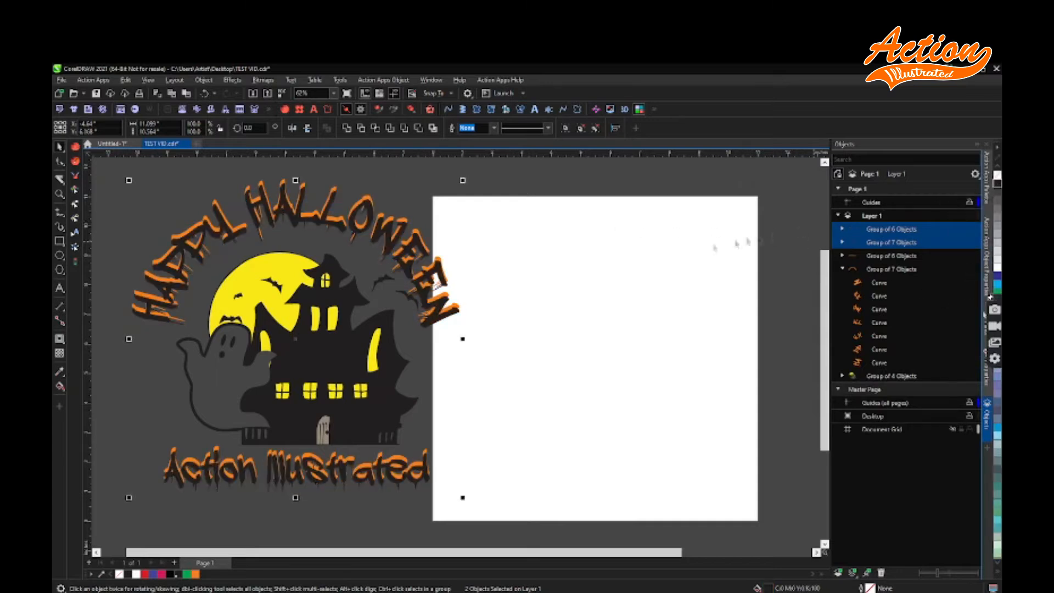
right_click(414, 237)
mouse_move(472, 328)
click(552, 341)
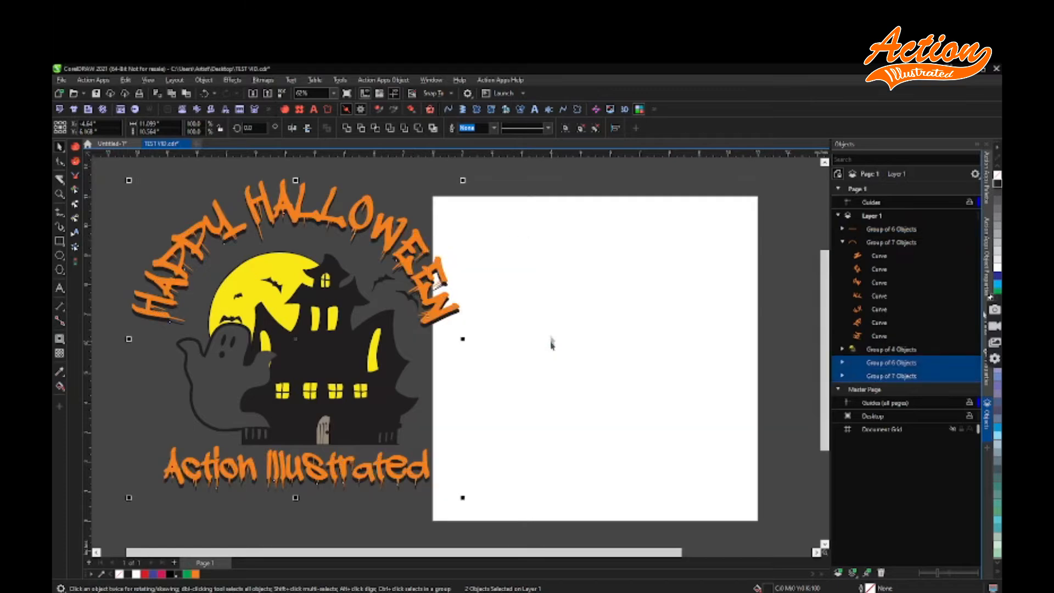
- Compare the lettering shadow with the reference design and nudge the black copies slightly left and up
click(121, 146)
click(162, 143)
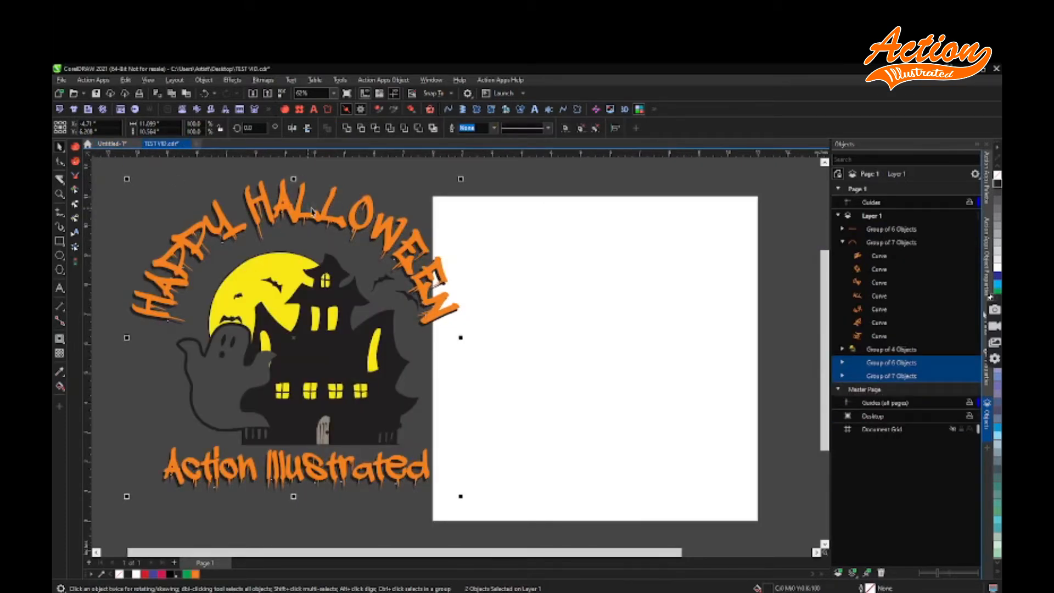
click(473, 247)
scroll(473, 247, down, 1)
key(ctrl+a)
scroll(516, 324, down, 1)
click(529, 336)
scroll(548, 373, up, 2)
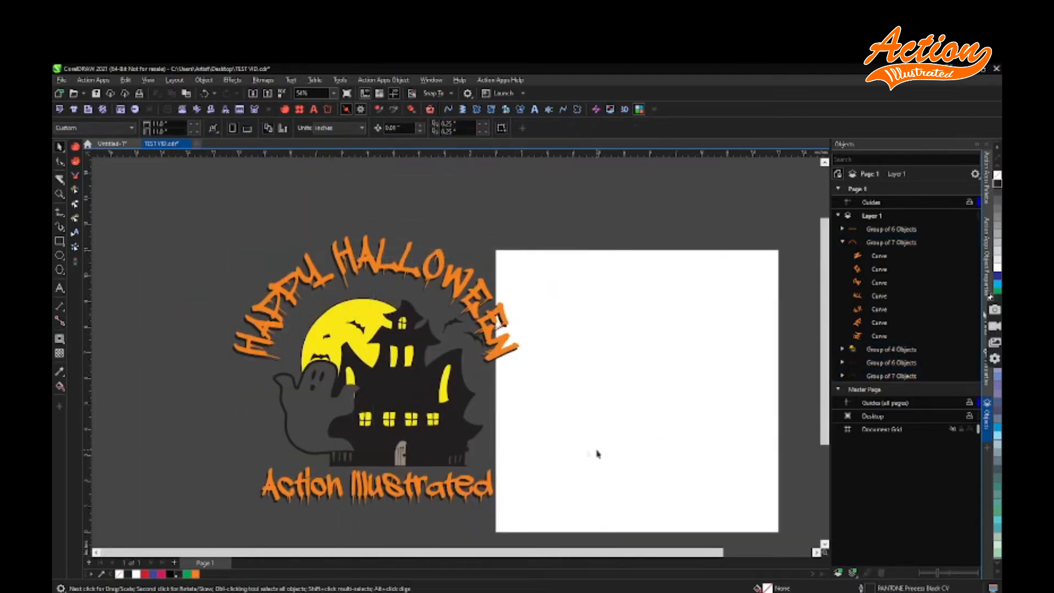
- Fill the haunted house's door, inside the artwork group, with orange
click(400, 454)
ctrl+click(400, 454)
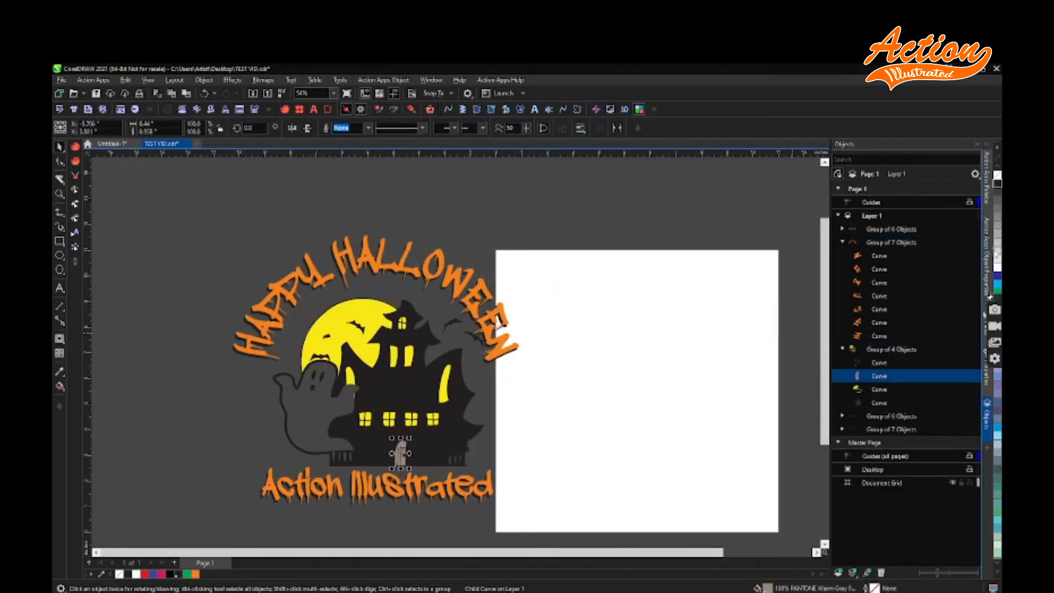
scroll(996, 253, down, 3)
click(996, 259)
click(813, 254)
click(888, 376)
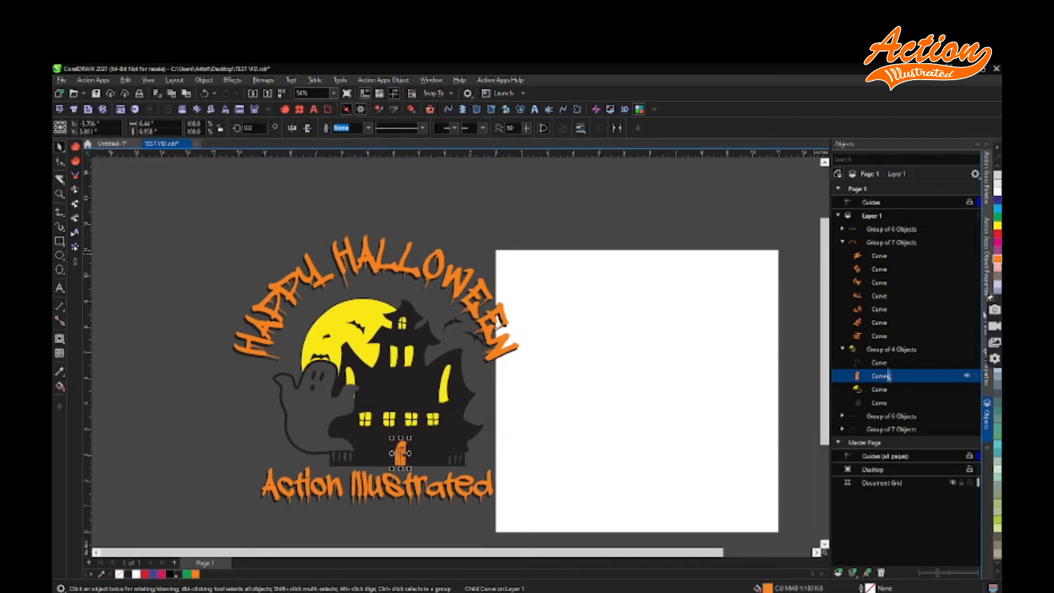
- Weld the two orange lettering groups into a single curve
click(498, 310)
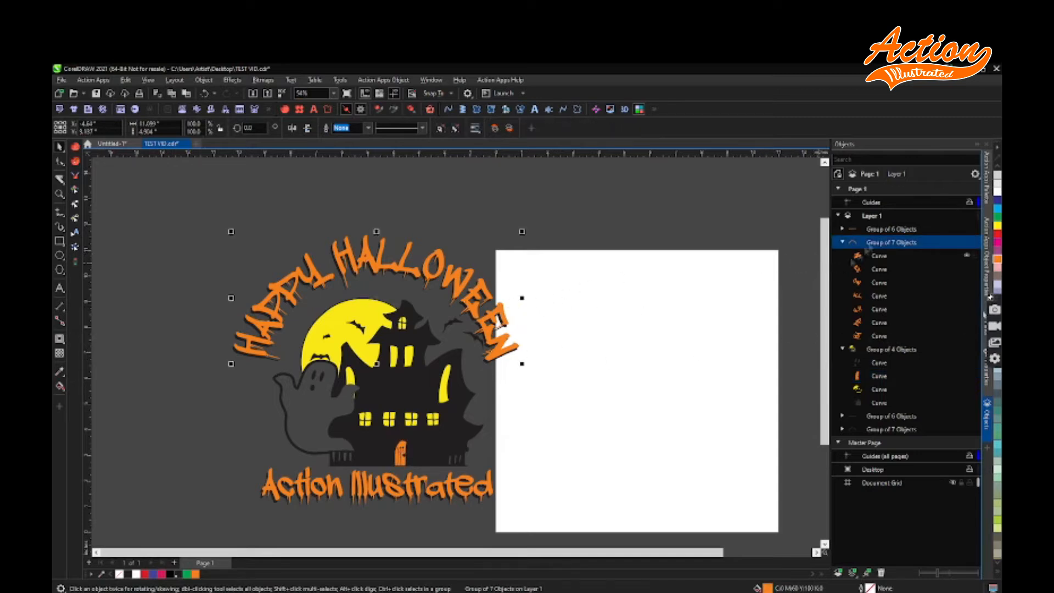
click(879, 232)
shift+click(877, 242)
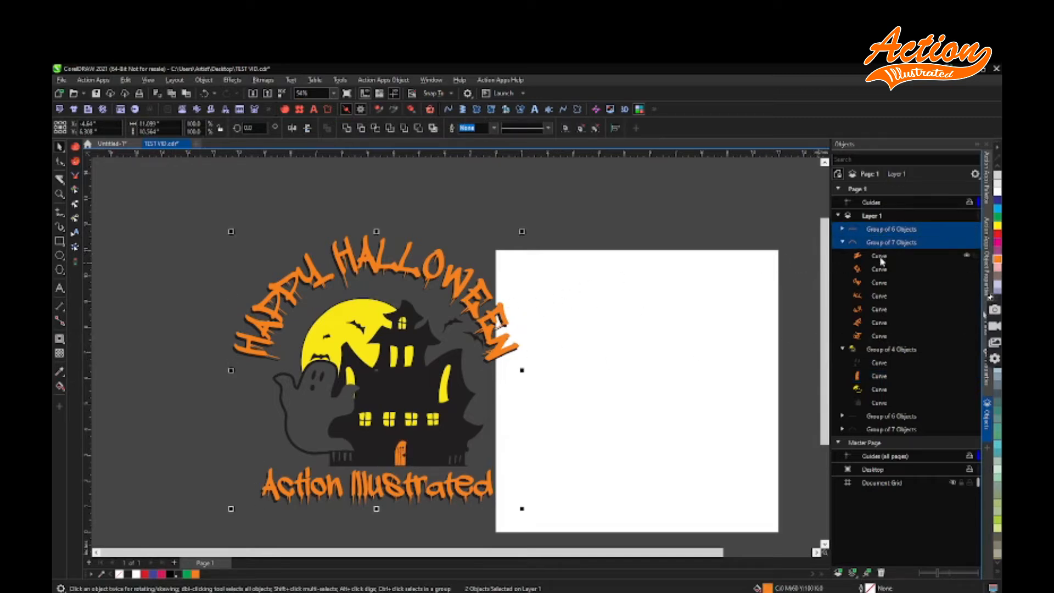
click(843, 242)
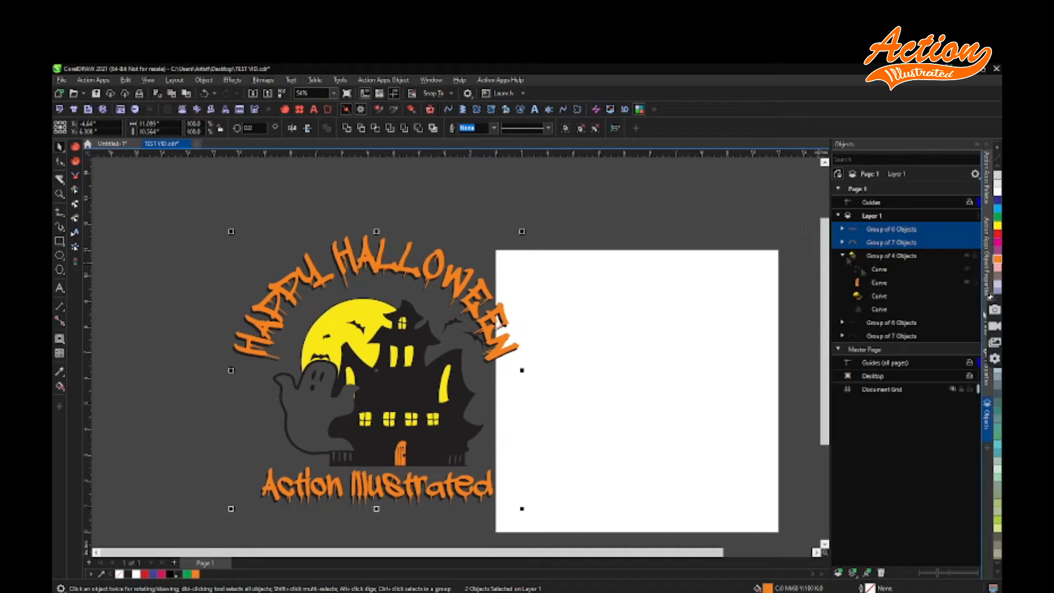
click(346, 128)
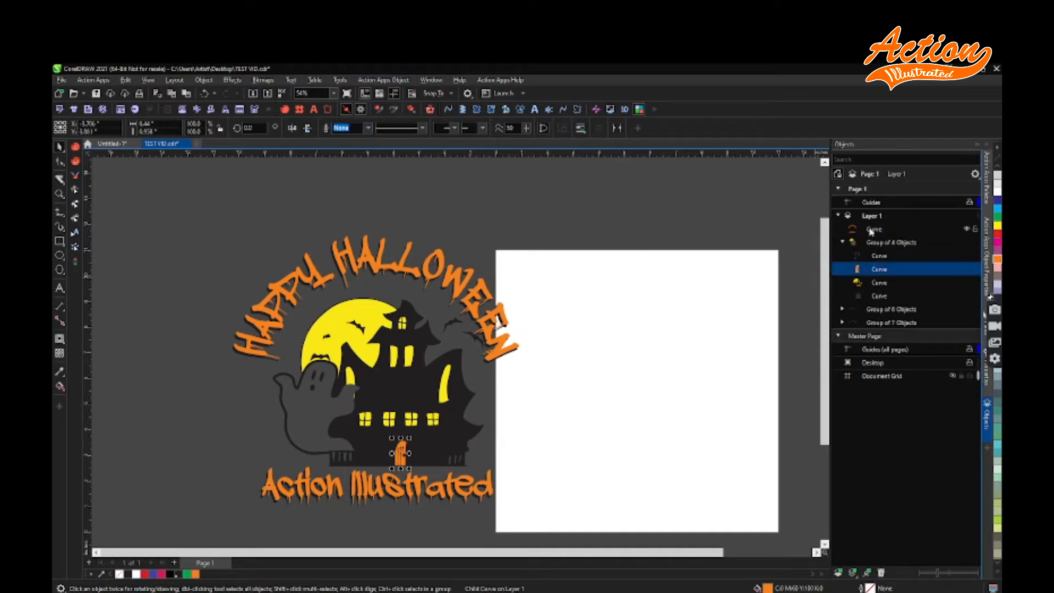
- Ungroup the house and ghost artwork and weld the orange door to the orange lettering curve
right_click(878, 243)
click(884, 261)
click(811, 242)
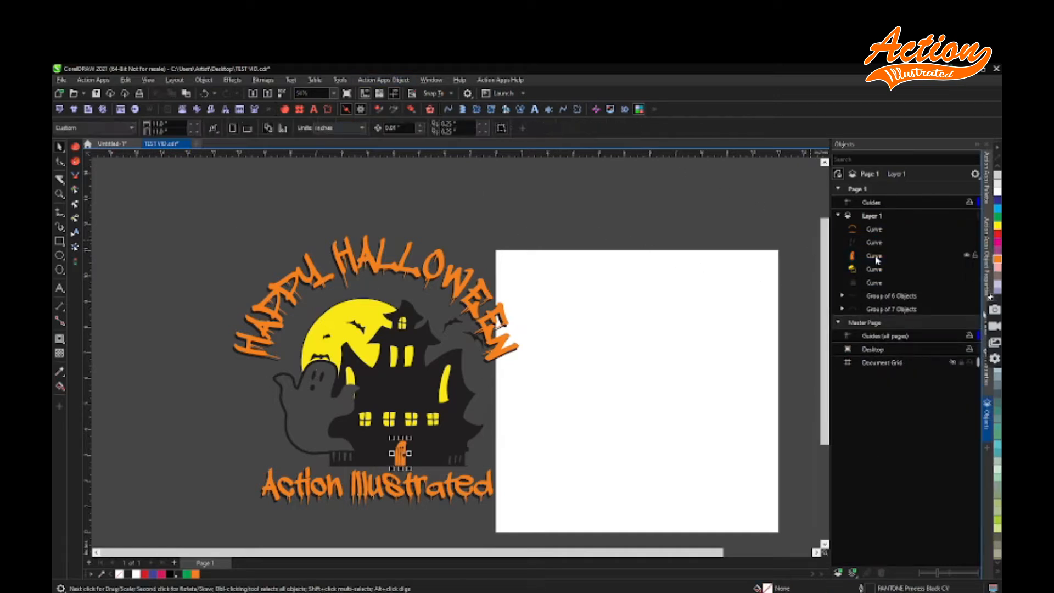
click(874, 257)
ctrl+click(872, 231)
click(361, 129)
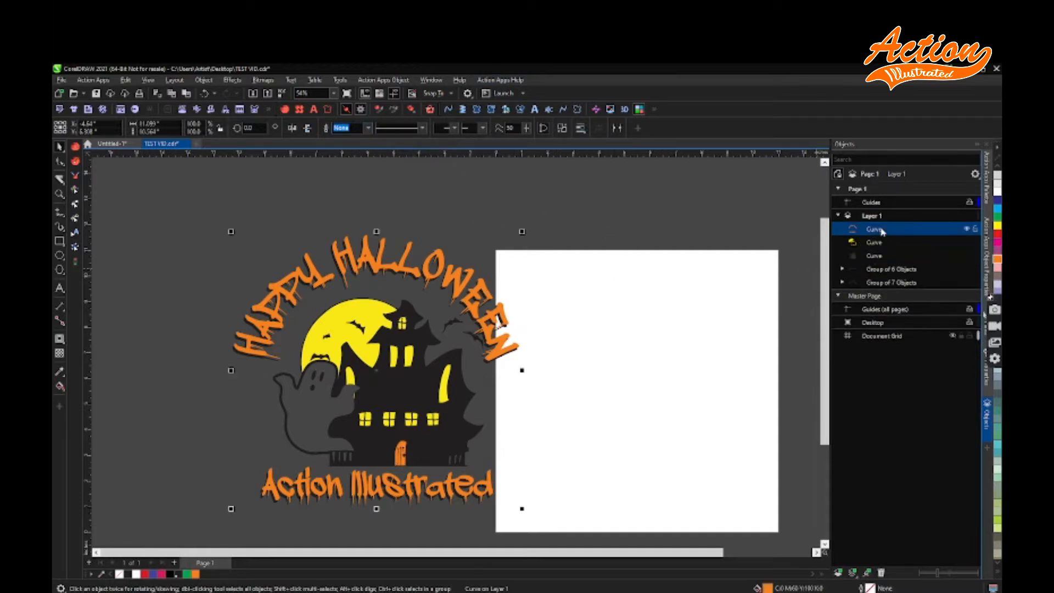
- Try to weld the black house artwork to the two black shadow lettering groups
click(880, 243)
click(878, 256)
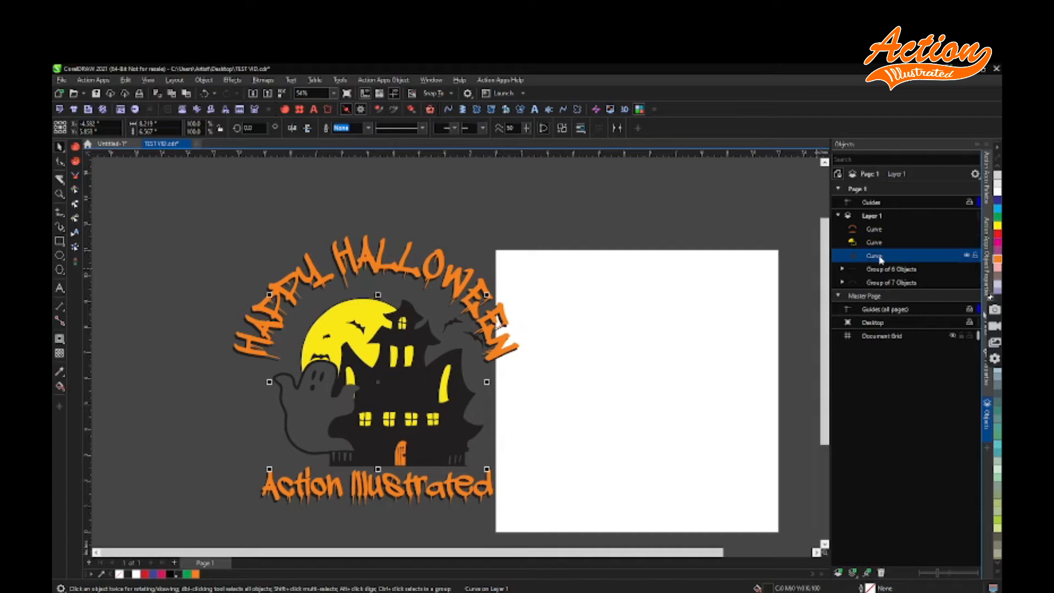
shift+click(885, 283)
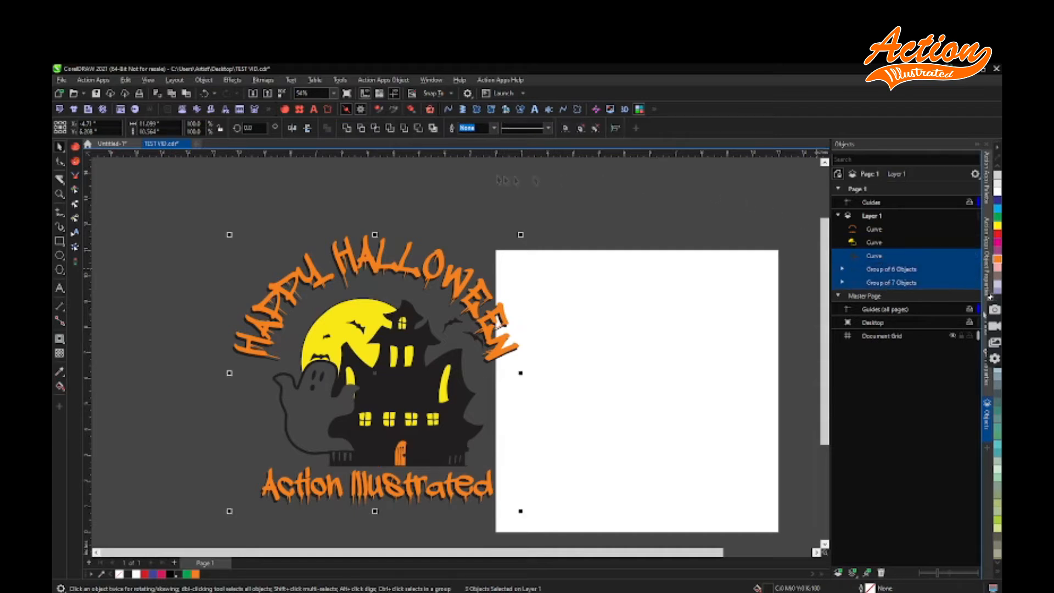
click(347, 129)
key(ctrl+z)
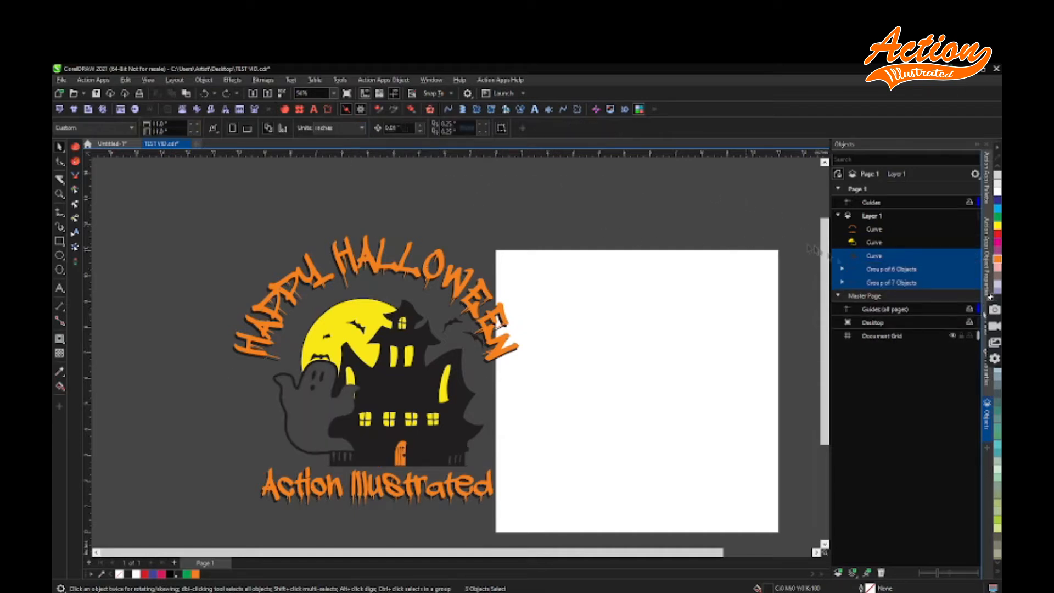
- Group the black house artwork together with both black shadow lettering groups
click(878, 283)
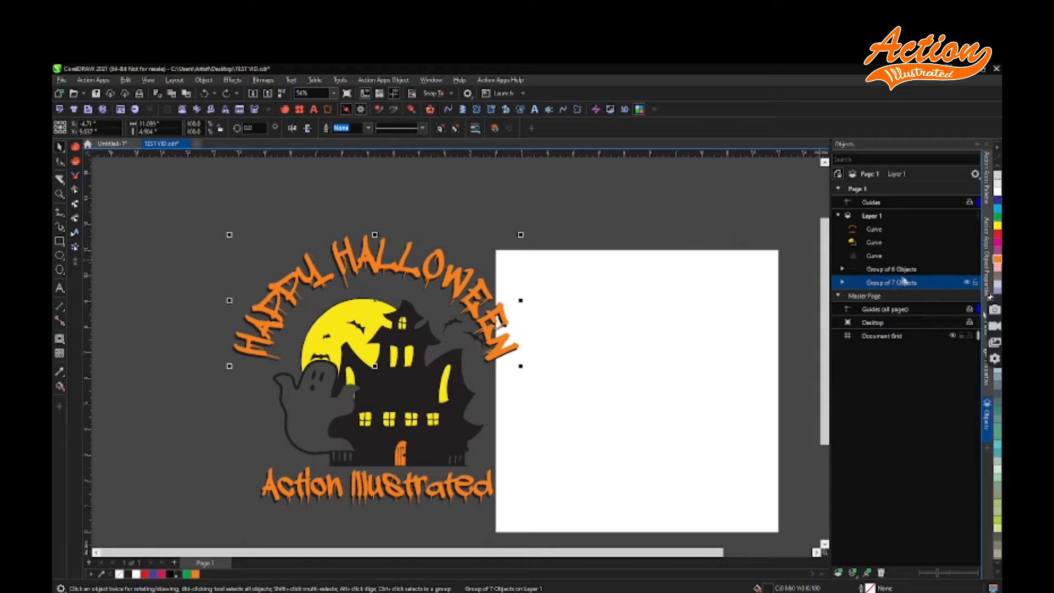
shift+click(887, 257)
click(565, 129)
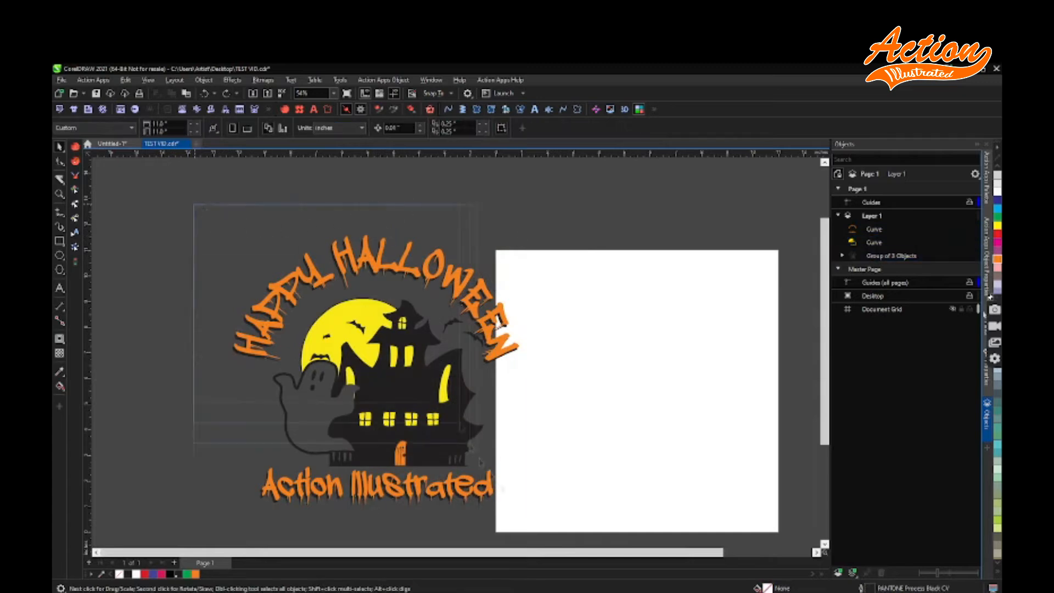
- Move the complete Halloween design onto the white page and compare it with the reference design
drag(479, 461, 480, 462)
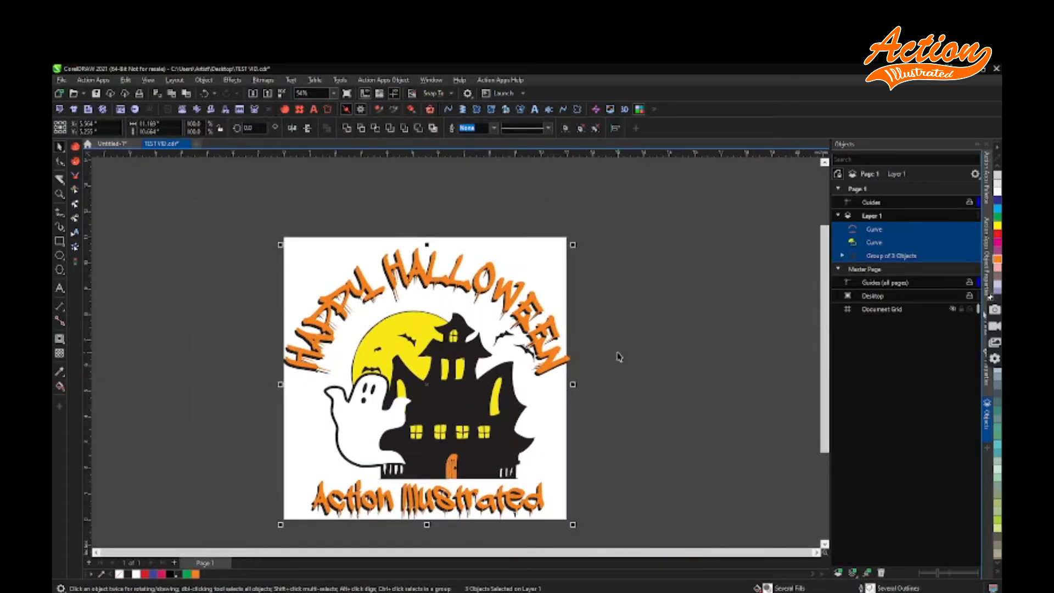
click(59, 193)
click(115, 143)
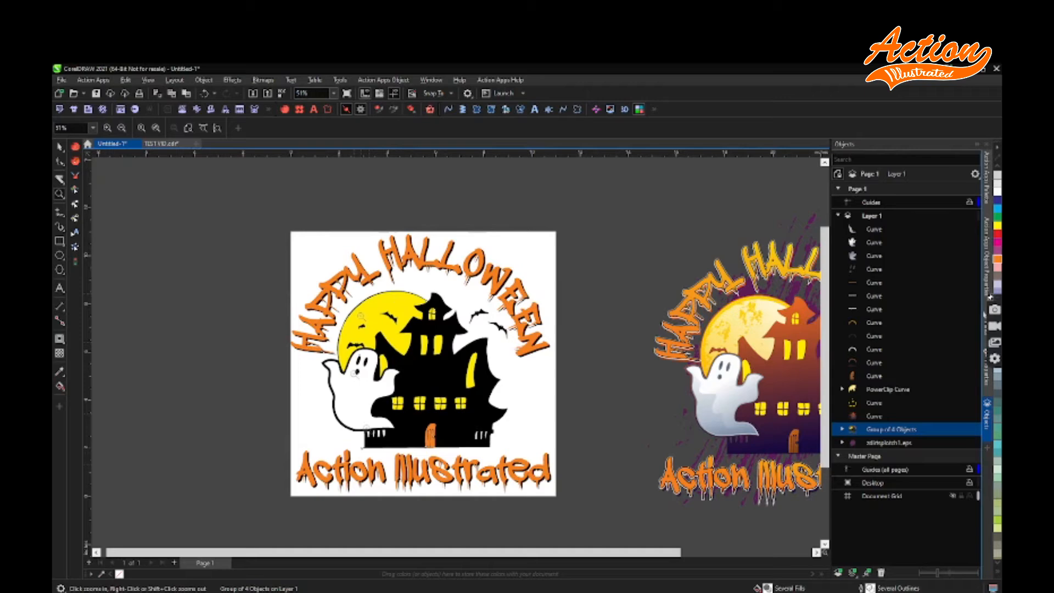
click(163, 144)
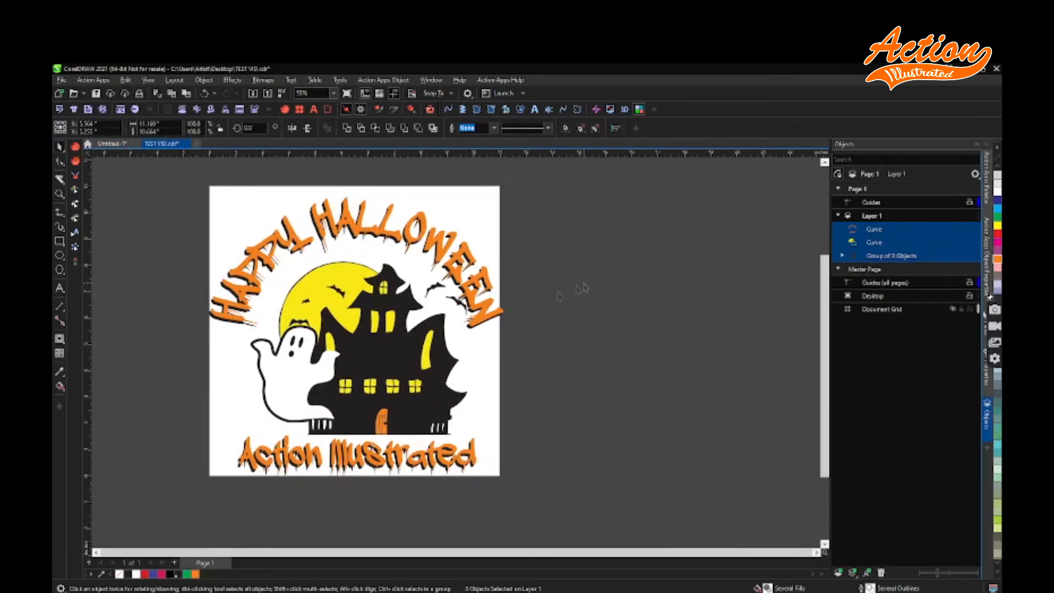
click(558, 296)
click(389, 347)
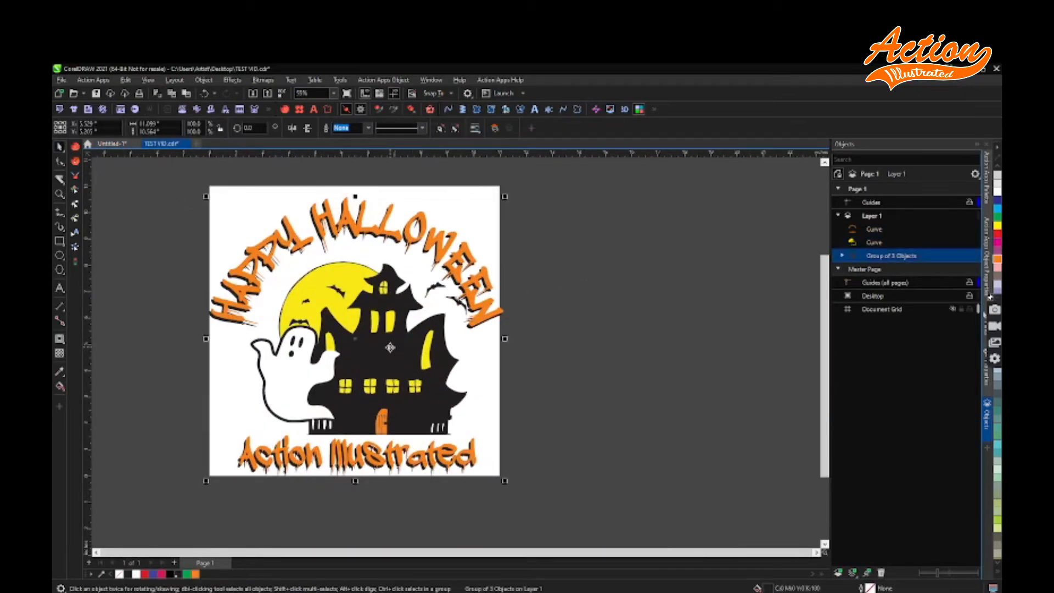
right_click(390, 347)
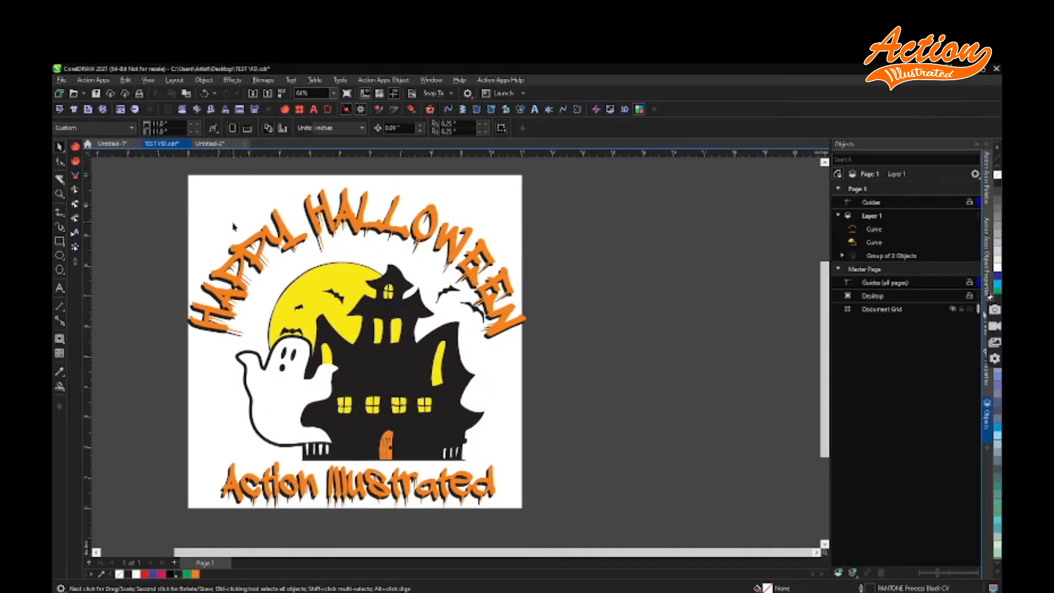
- Set up an export of the design to the Desktop with the file name "Spooky ooky"
click(63, 81)
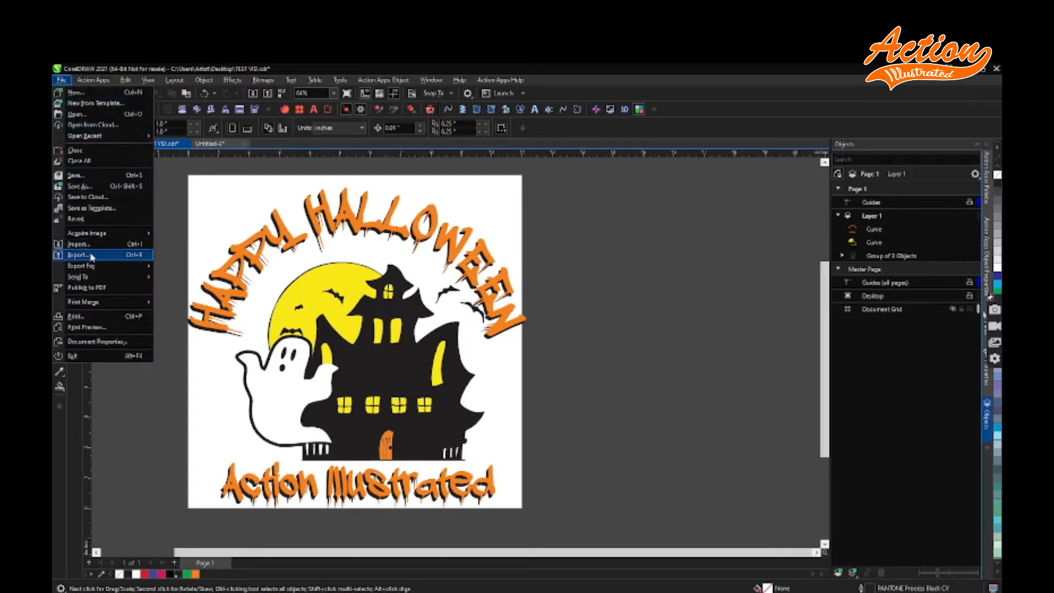
click(77, 255)
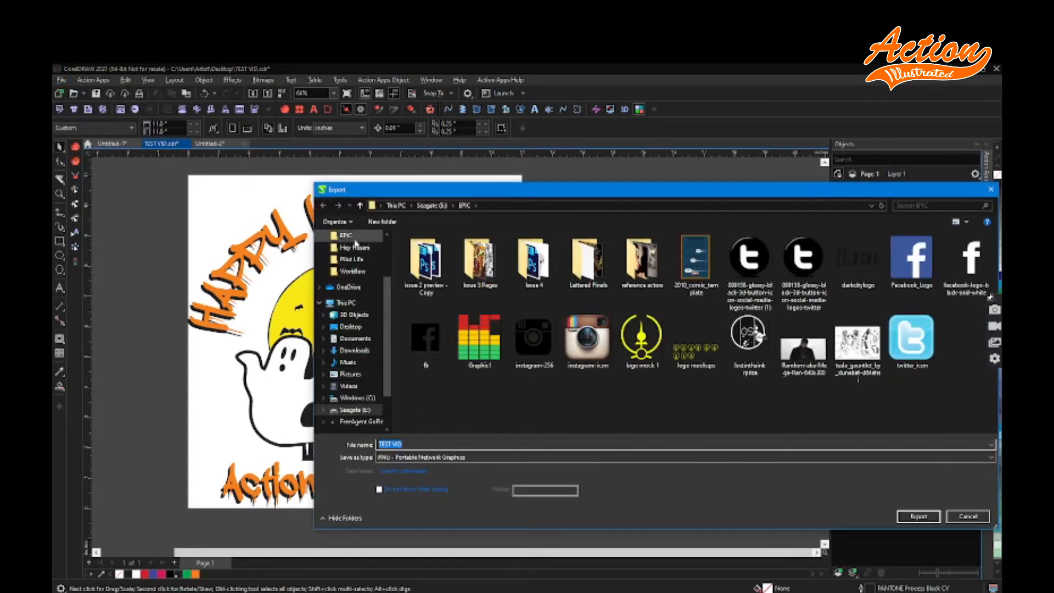
click(350, 326)
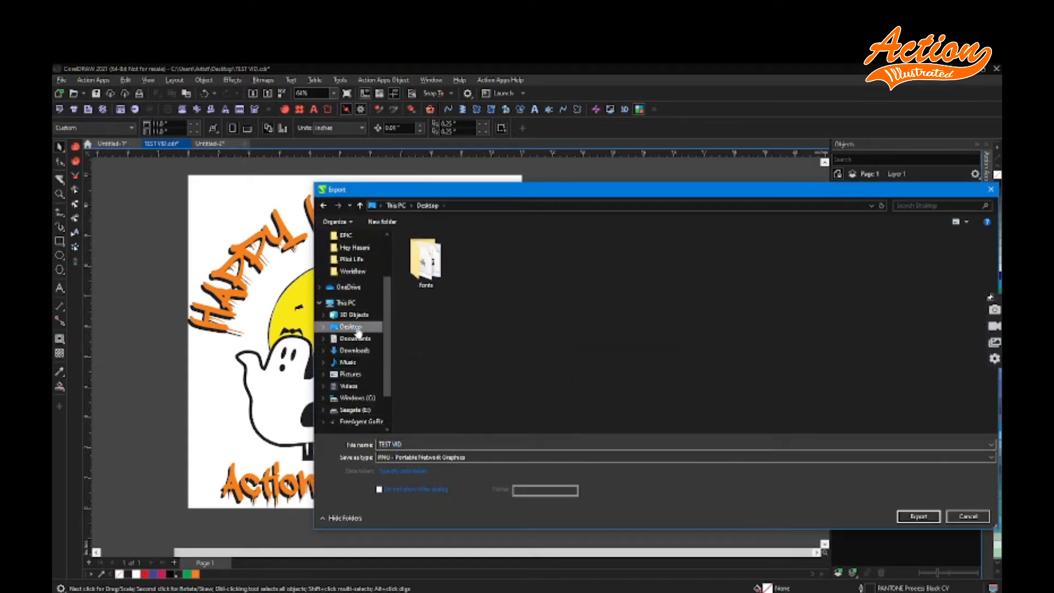
double_click(416, 445)
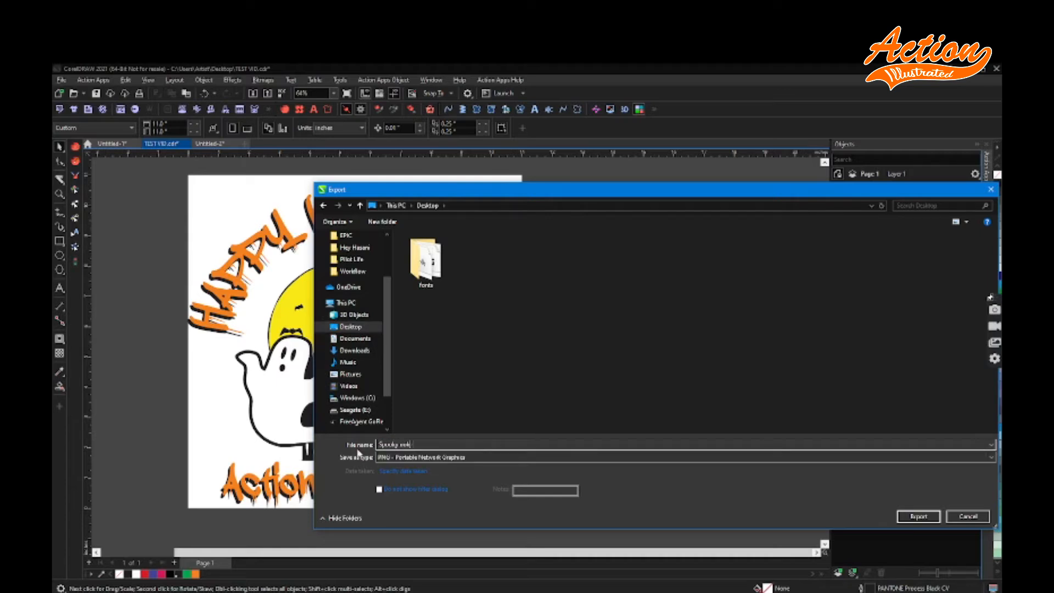
- Set the export file type to SVG - Scalable Vector Graphics
click(683, 459)
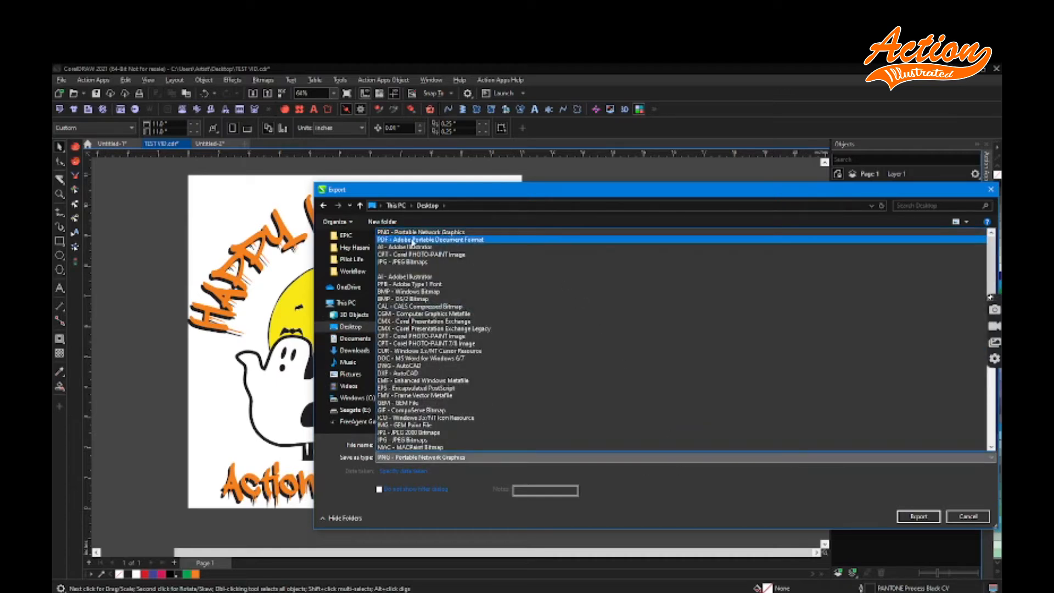
scroll(430, 318, down, 6)
click(407, 380)
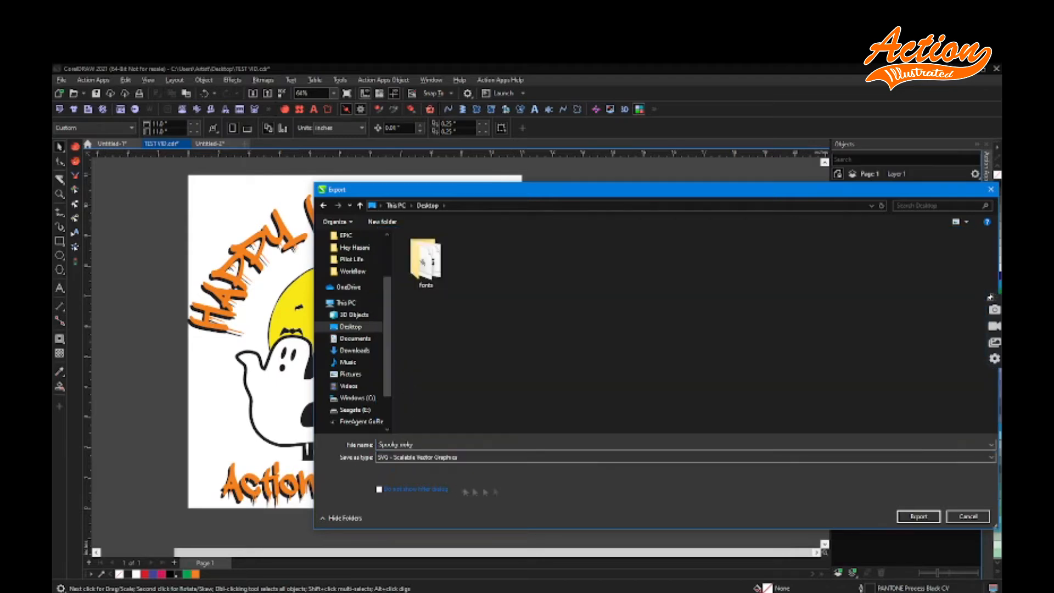
- Start the SVG export, examine the details of its preflight issue, and cancel the export
click(909, 516)
click(492, 321)
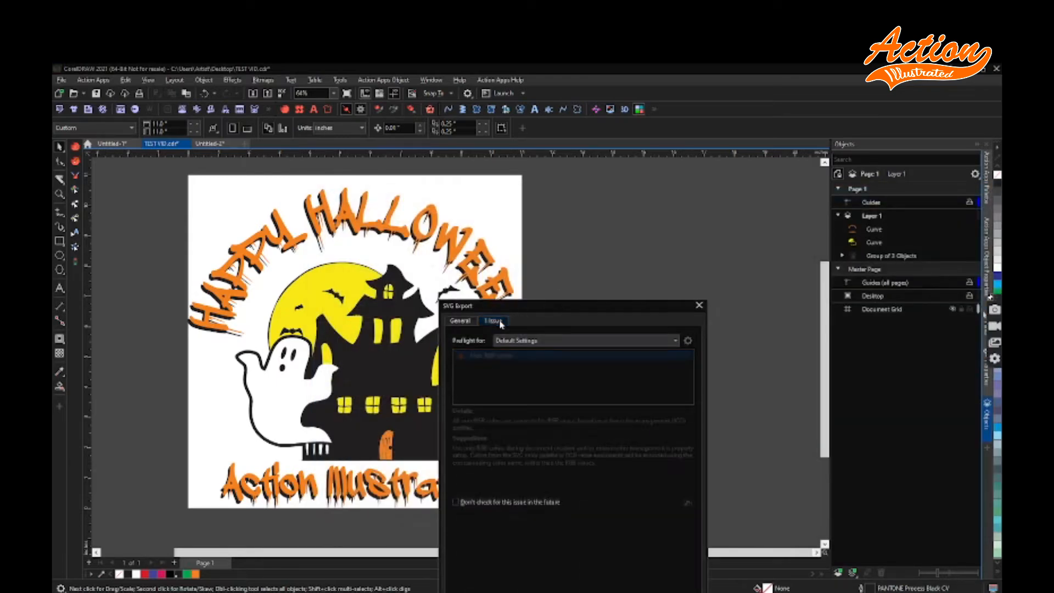
click(486, 356)
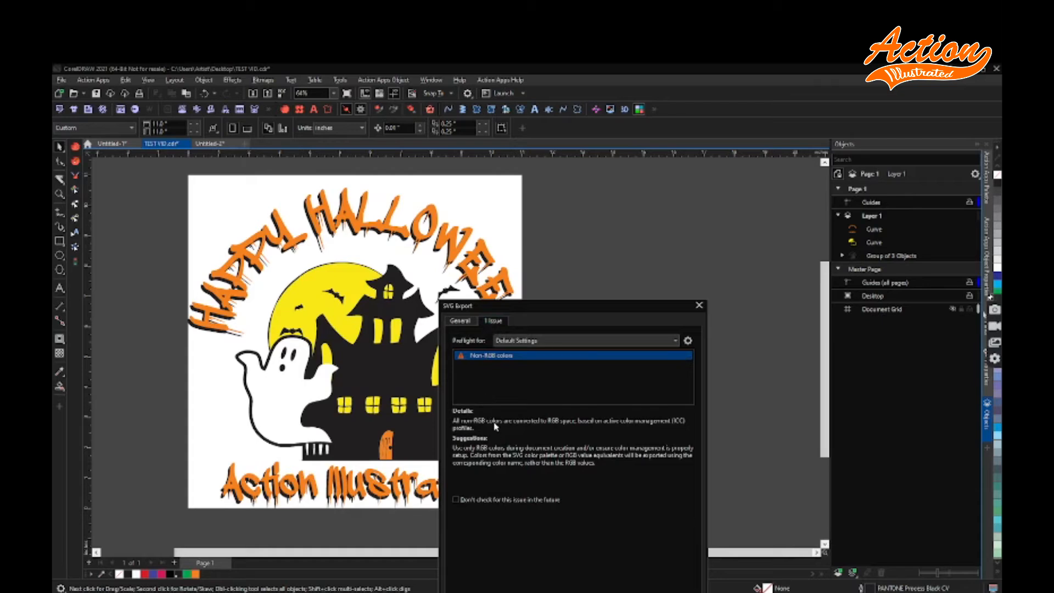
click(699, 306)
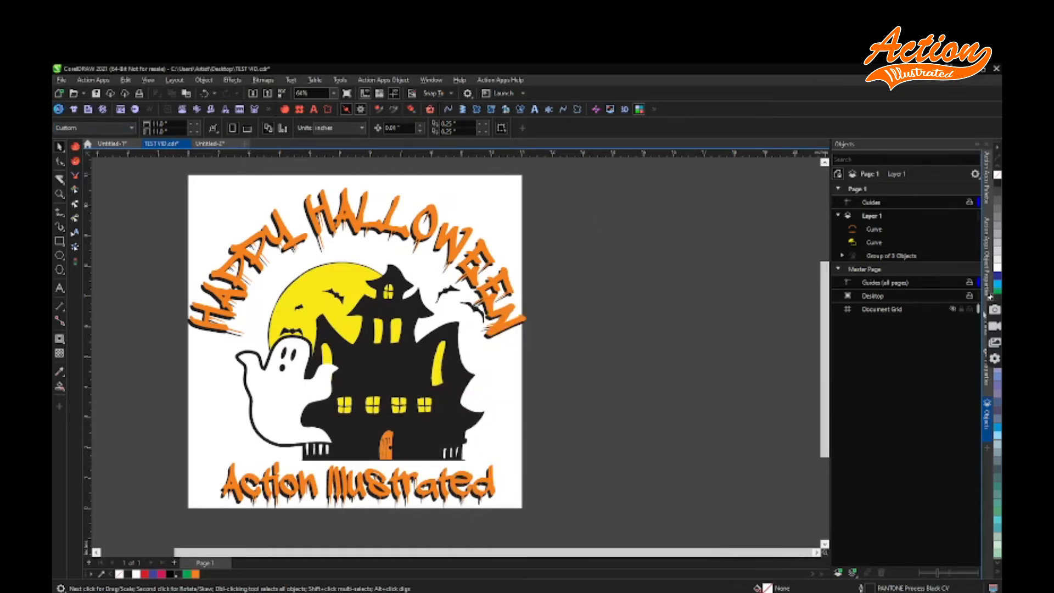
- Replace the design's orange in the Template Editor with an RGB orange of R 255, G 106, B 0
click(619, 299)
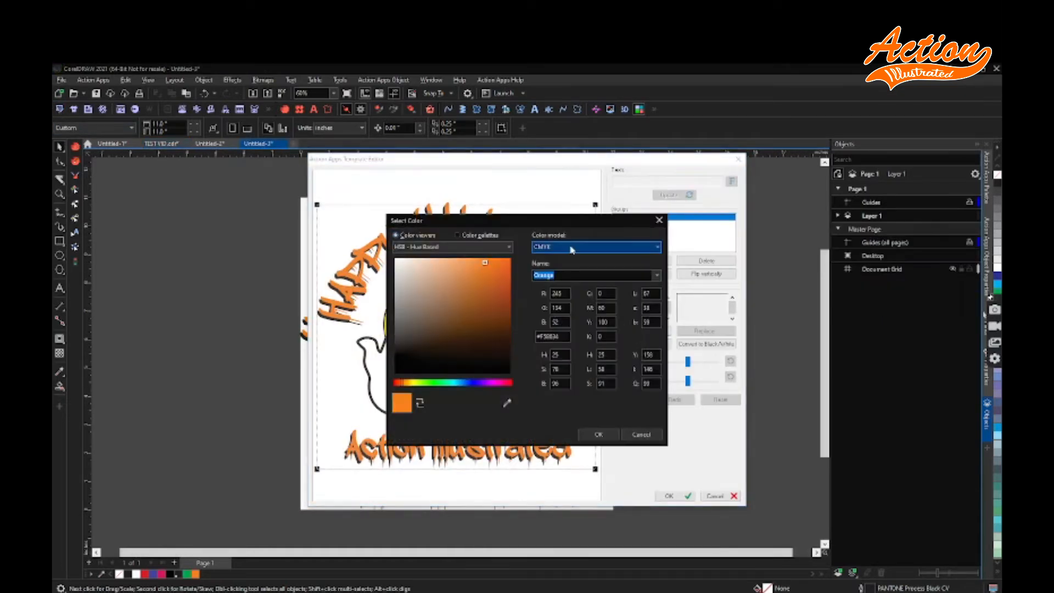
click(583, 250)
click(554, 278)
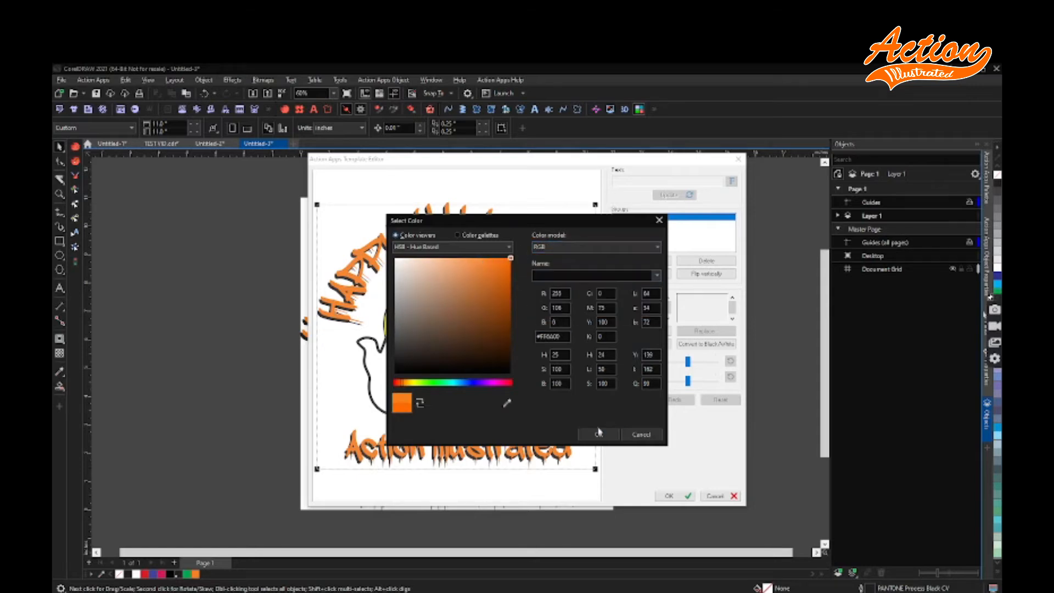
click(599, 434)
- Replace the design's yellow with an RGB yellow of R 255, G 234, B 0
click(632, 301)
click(489, 246)
click(416, 232)
click(579, 247)
click(554, 271)
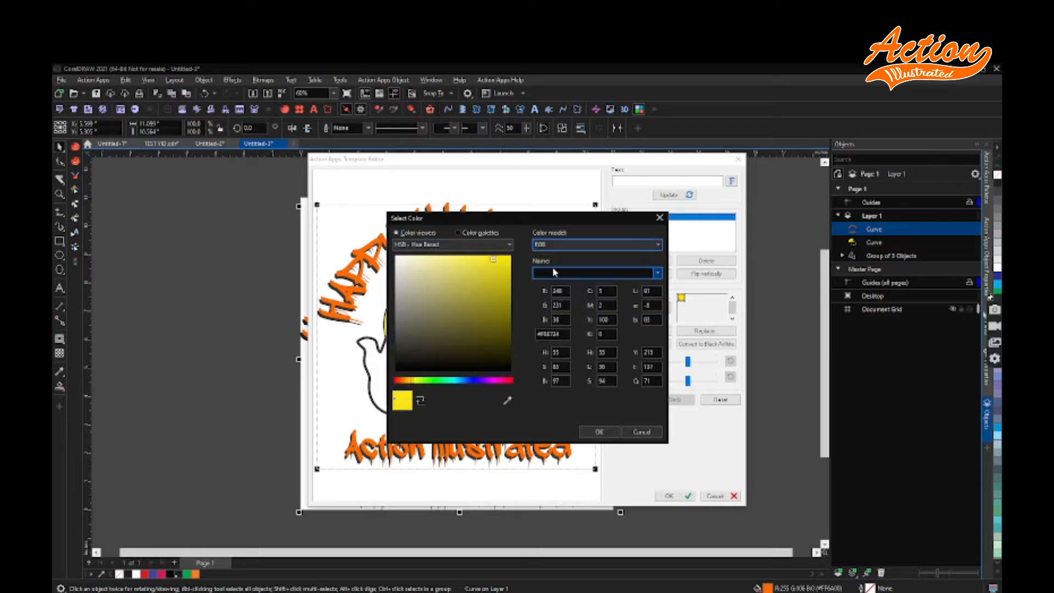
click(610, 432)
- Convert the design's black to the RGB colour model and apply the colour replacements to the artwork
click(633, 298)
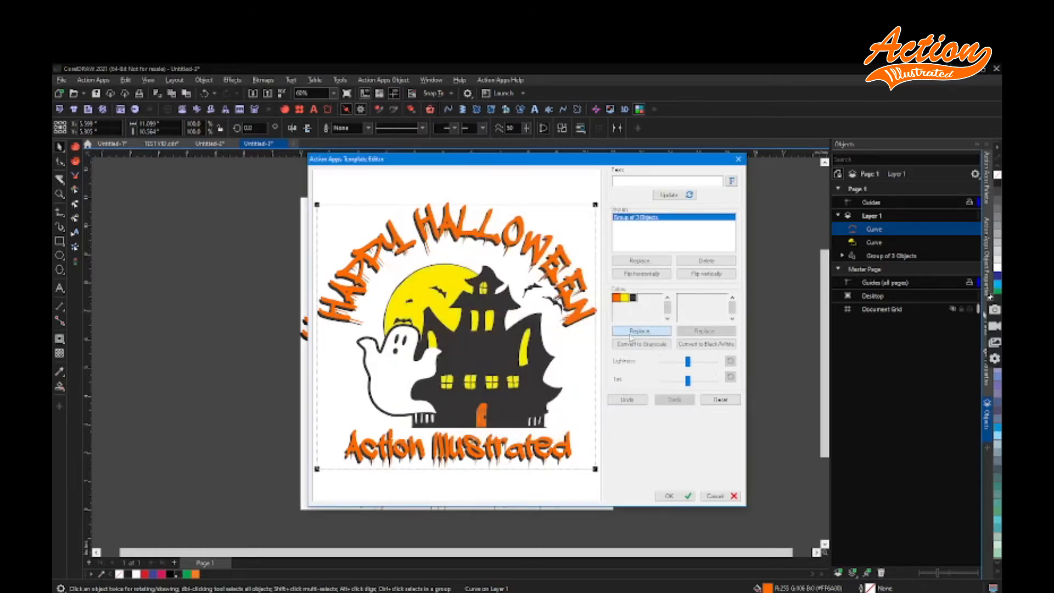
click(595, 247)
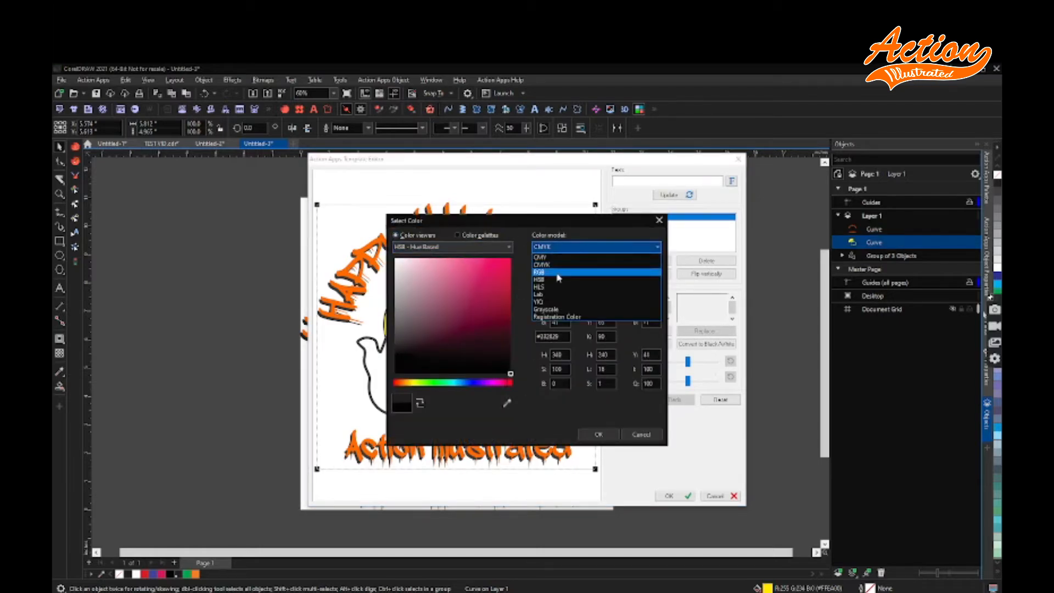
click(603, 271)
click(599, 434)
click(673, 495)
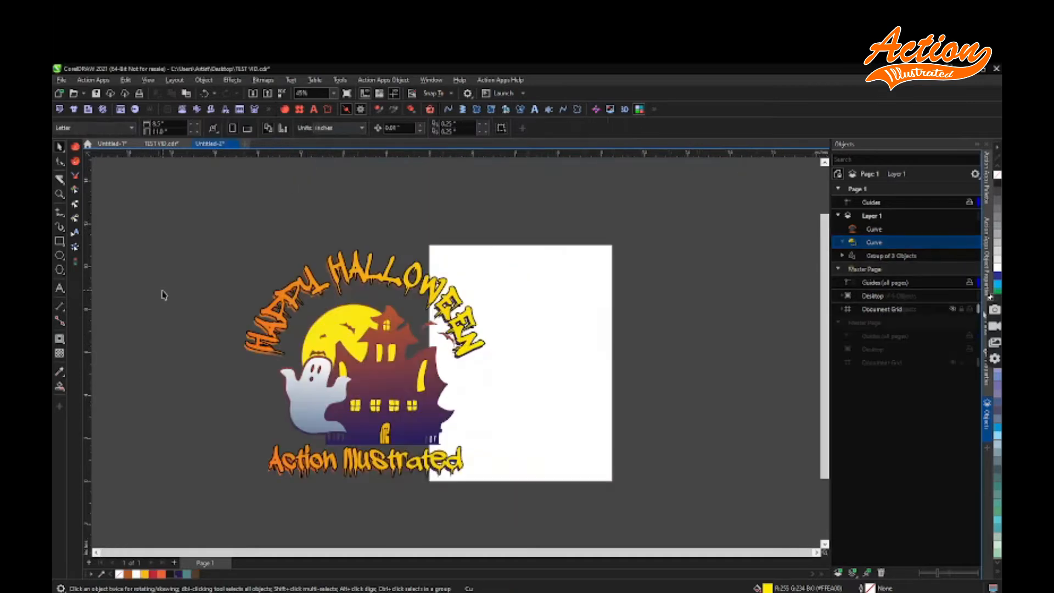
- Return to the TEST VID document and export the recoloured design to the Desktop as an SVG 1.1 file named "Spooooky ooky"
click(160, 289)
scroll(161, 289, down, 1)
click(61, 80)
click(104, 262)
text(Spooky)
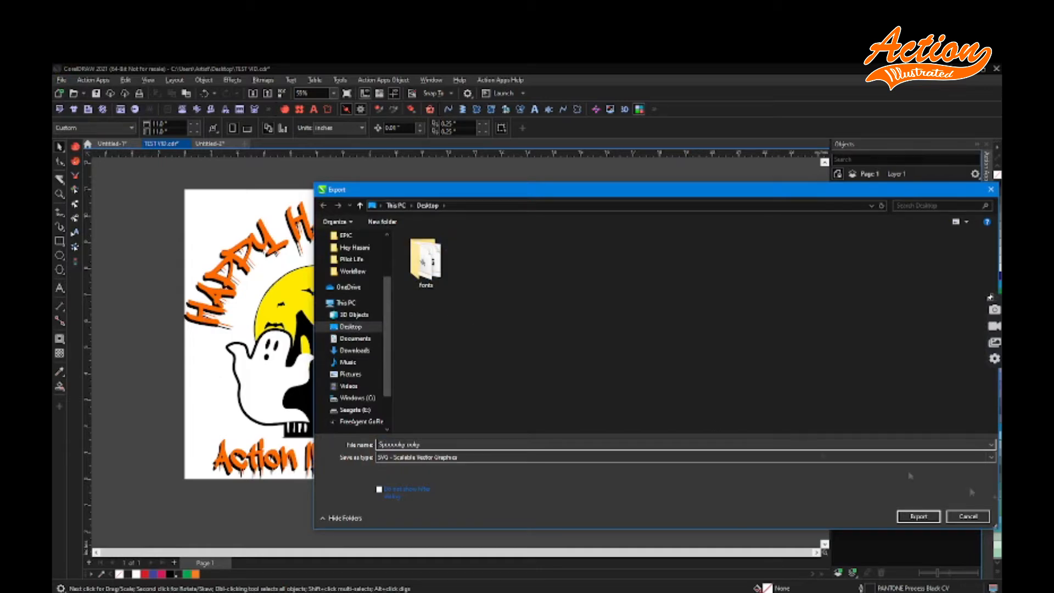
click(925, 517)
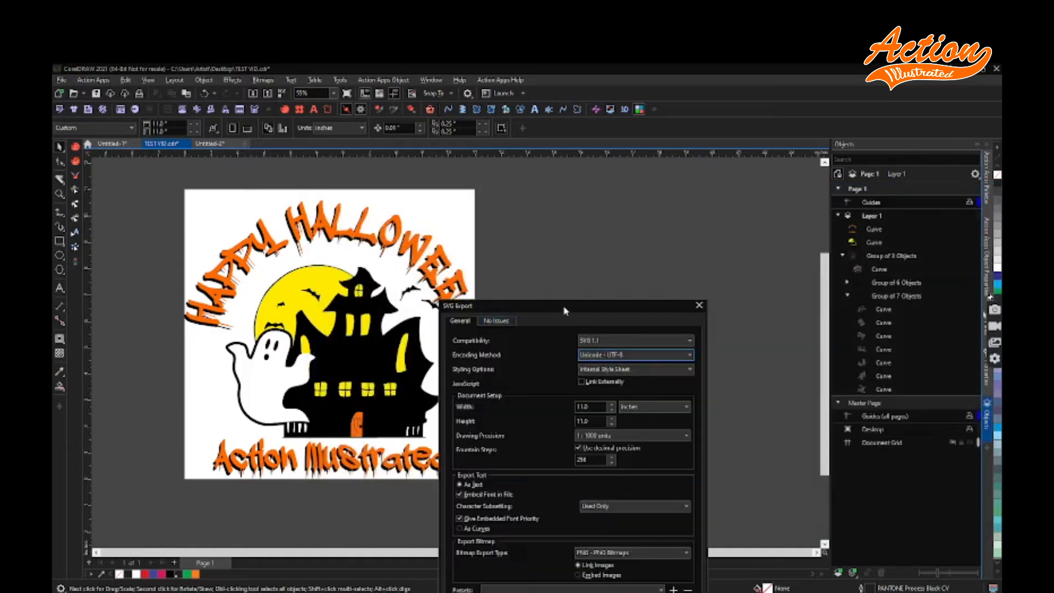
drag(565, 312, 575, 183)
click(648, 499)
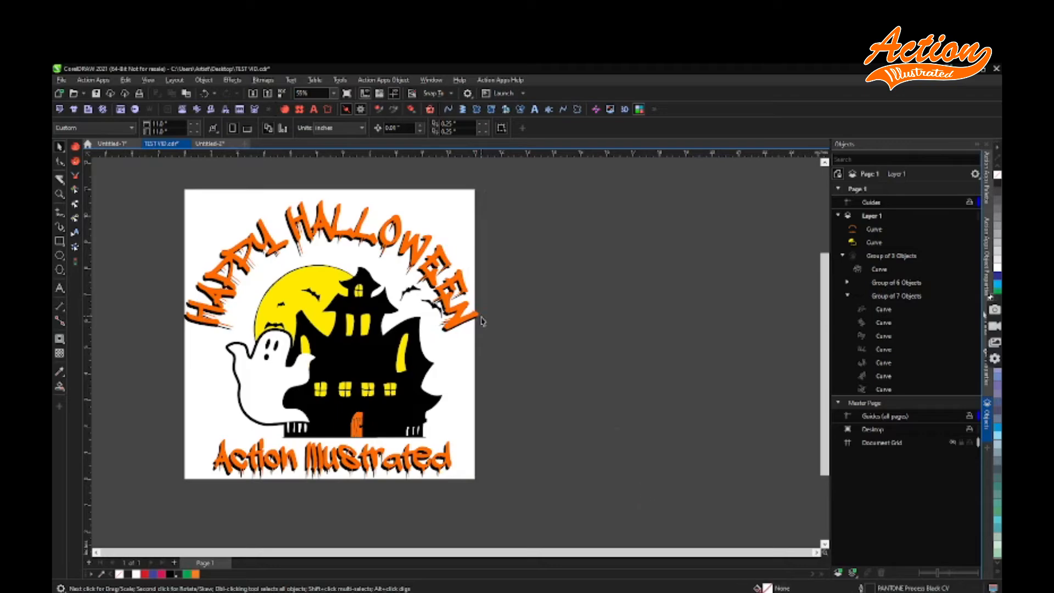